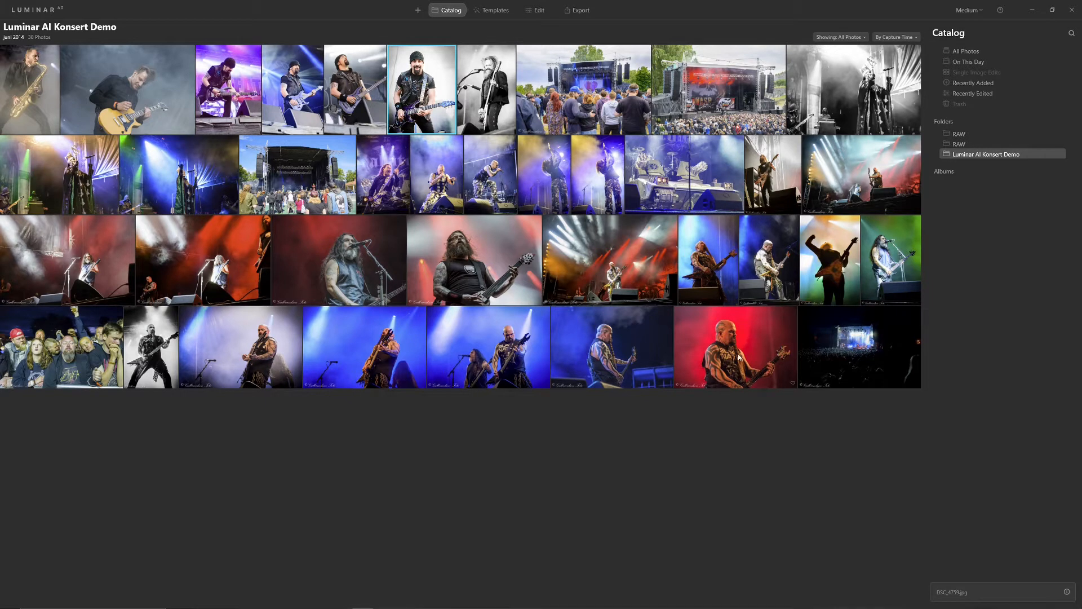
Open the photo Slayer_Dag-3-1.jpg from the concert folder and browse to the suggested Influencer template collection
double_click(739, 353)
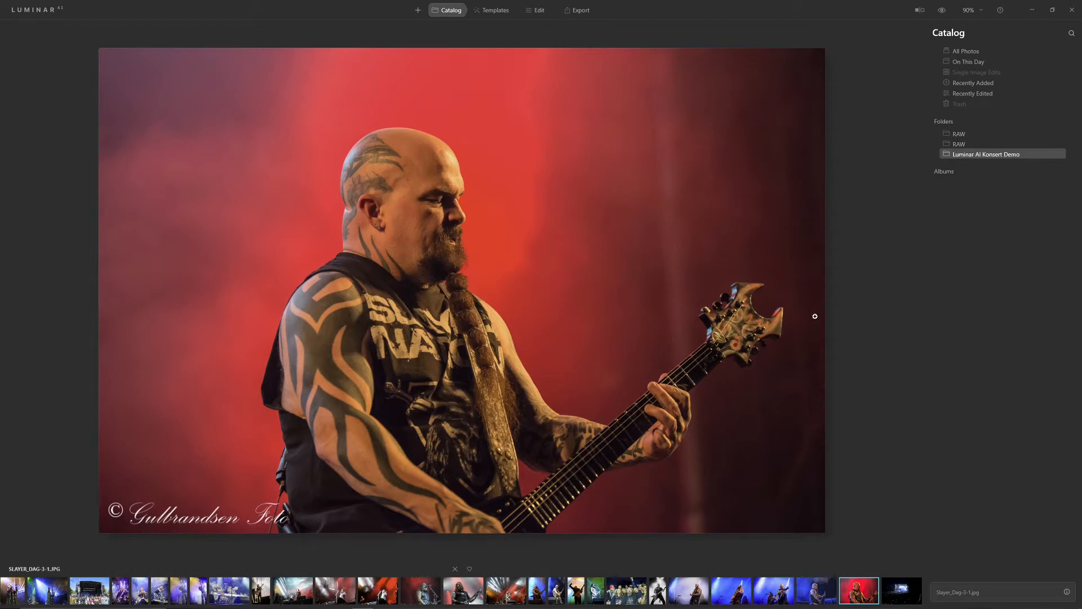
click(492, 10)
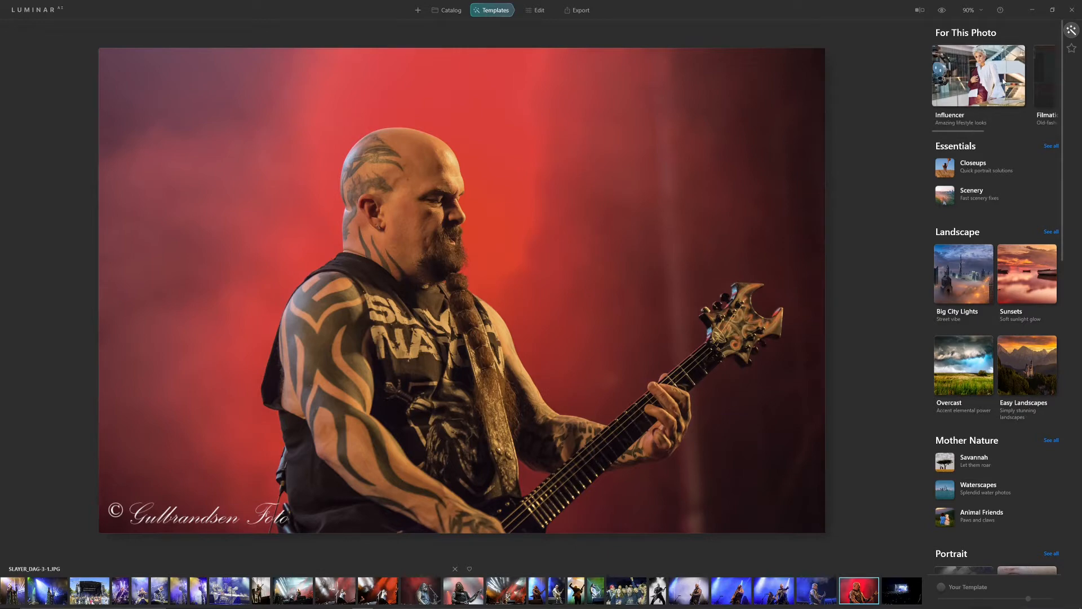
click(994, 94)
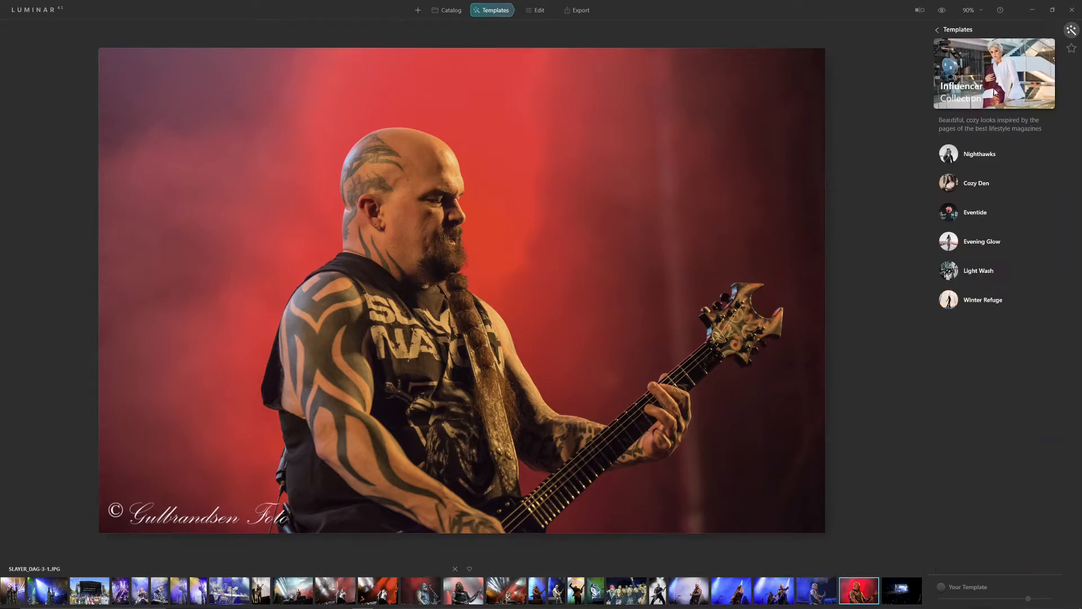
Try the Nighthawks, Cozy Den, Eventide and Evening Glow templates on the guitarist photo
click(989, 157)
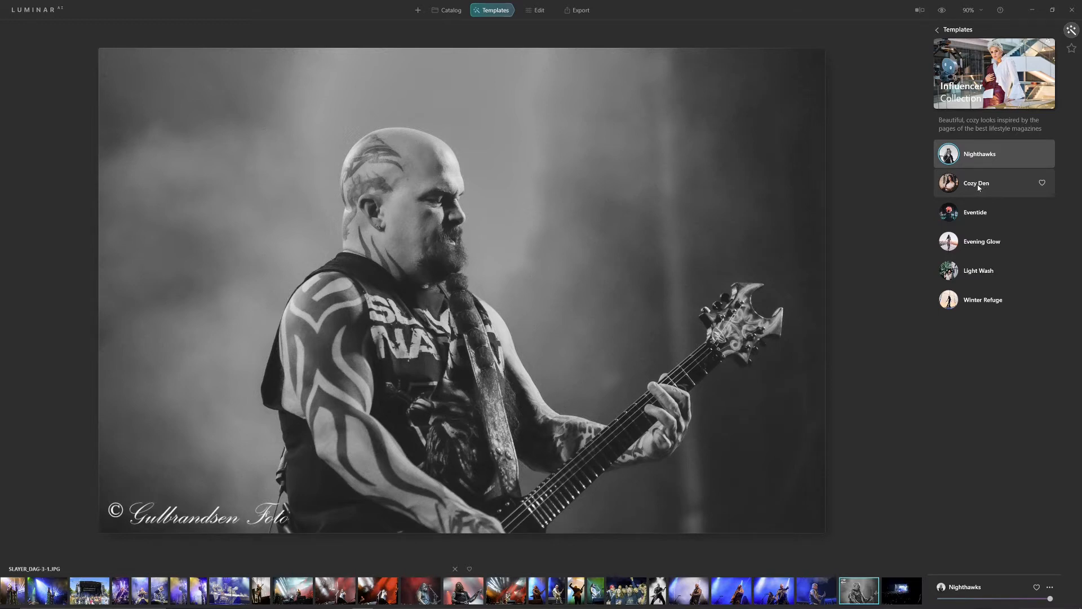
click(979, 185)
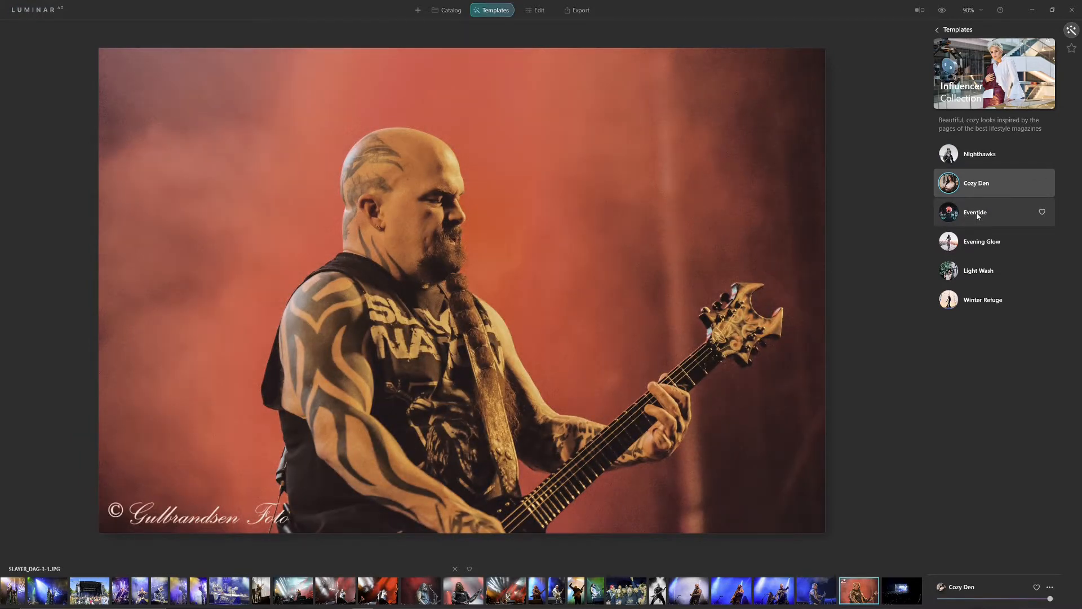
click(978, 215)
click(974, 246)
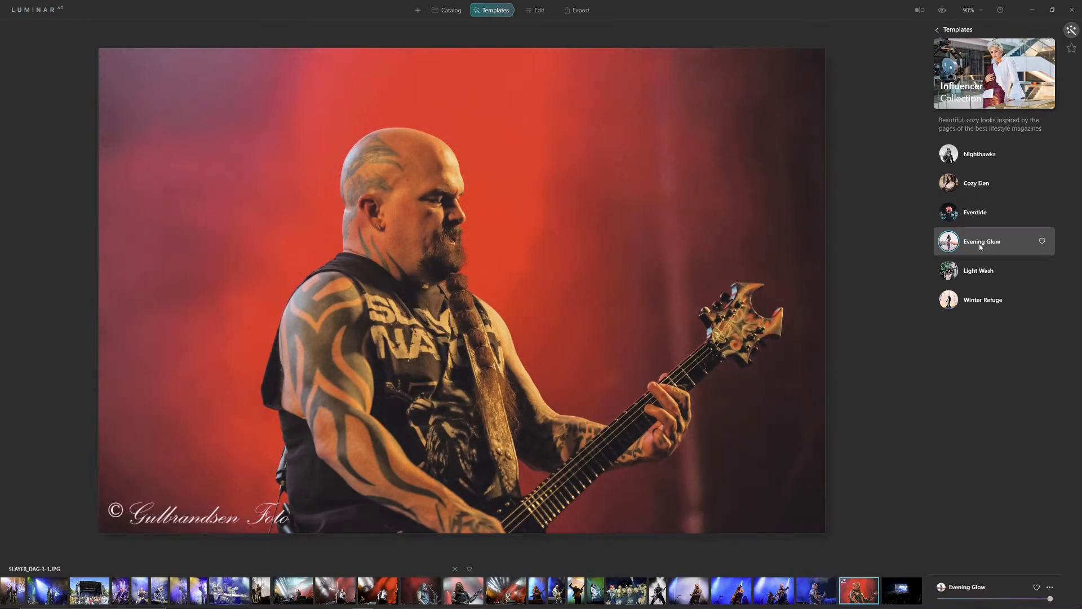
Compare the Evening Glow version of the photo with the unedited original
click(940, 10)
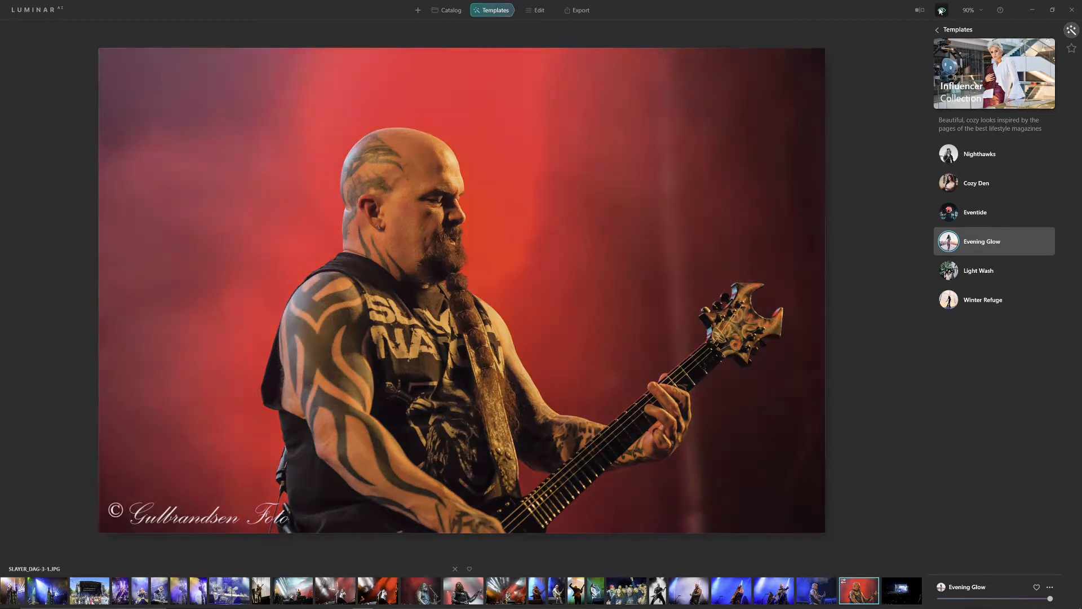
click(941, 11)
click(941, 11)
click(940, 10)
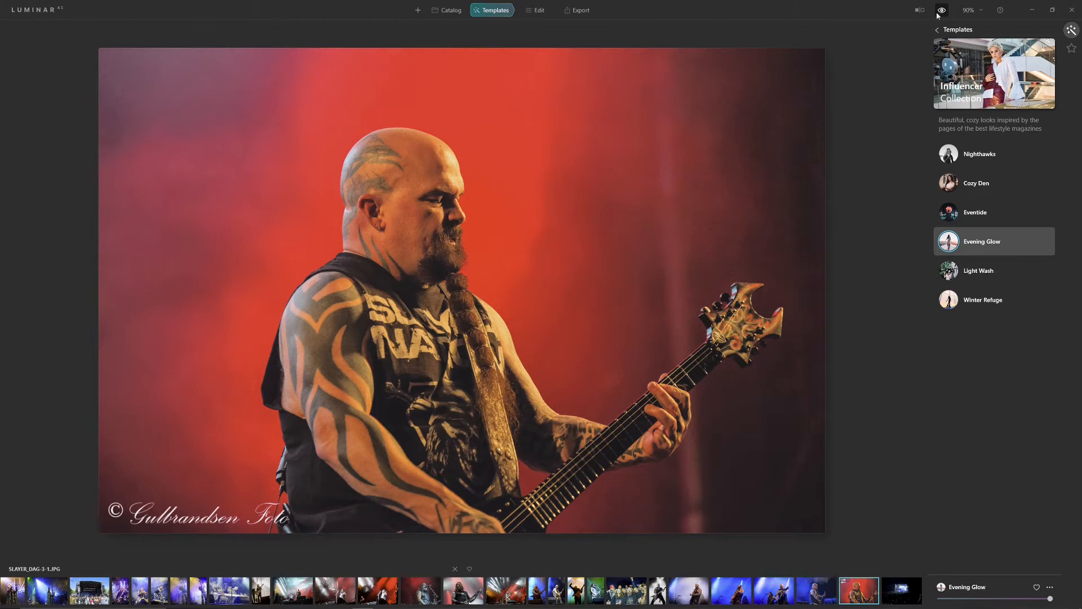
Try the Light Wash and Winter Refuge templates from the Influencer collection on the photo
click(954, 274)
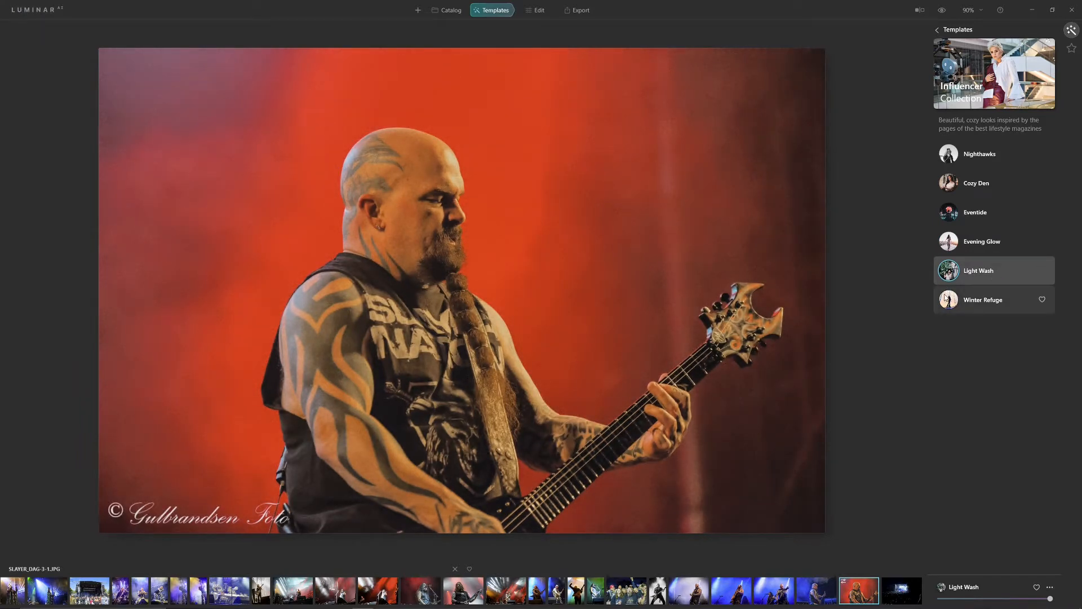
click(951, 300)
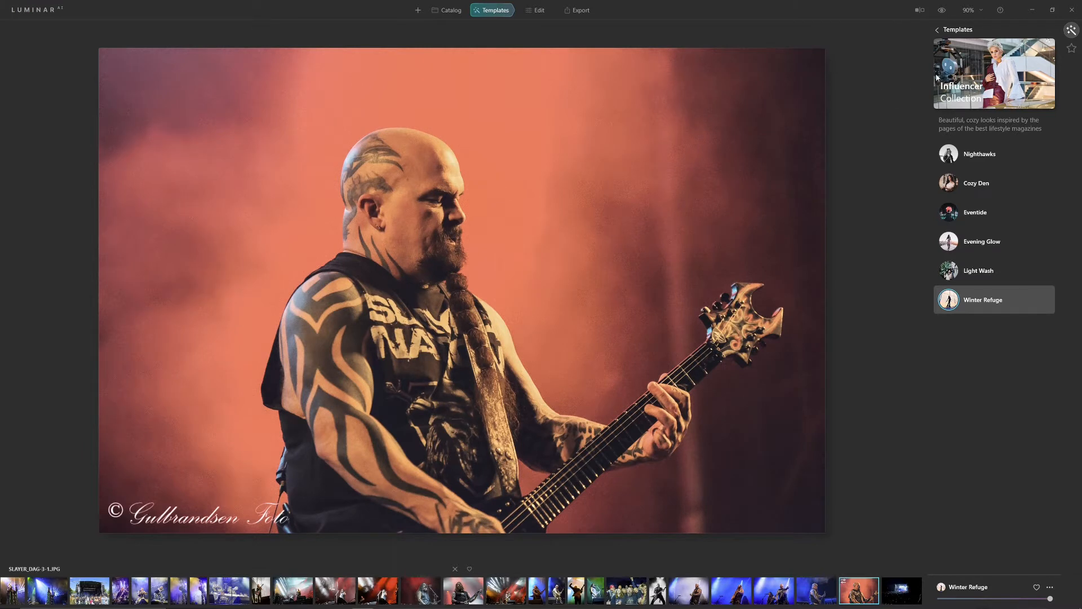
Leave the Influencer collection and open the Experimental collection in the Portrait category
click(938, 30)
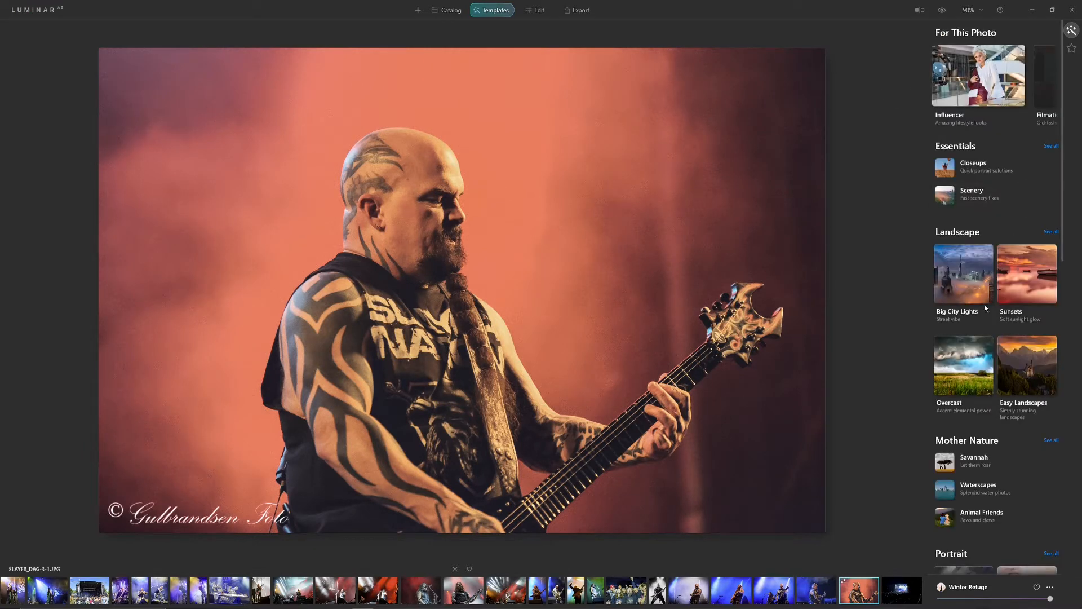
scroll(1030, 381, down, 3)
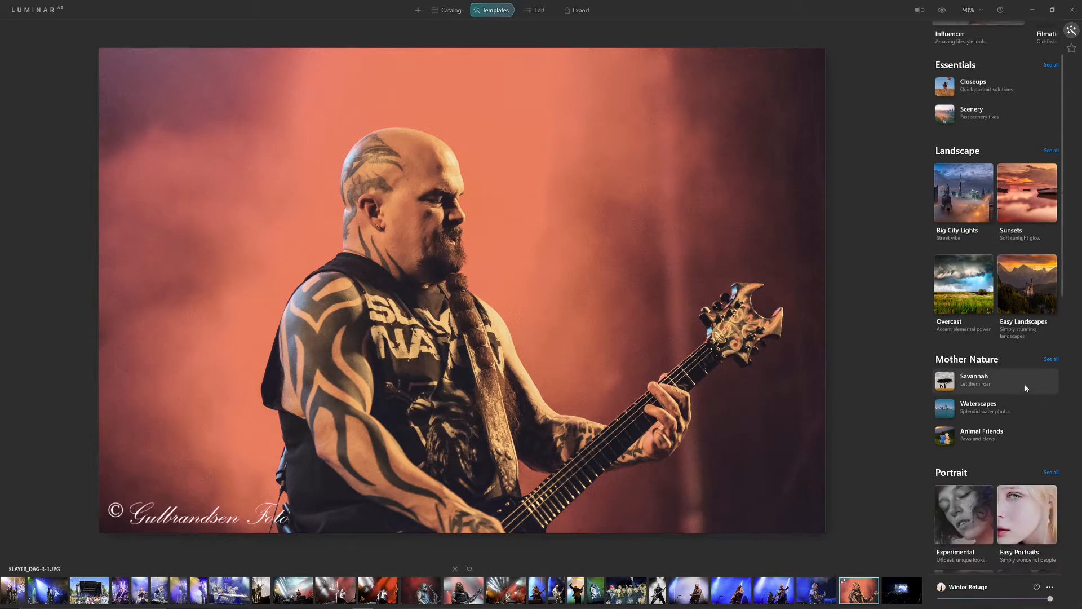
click(978, 450)
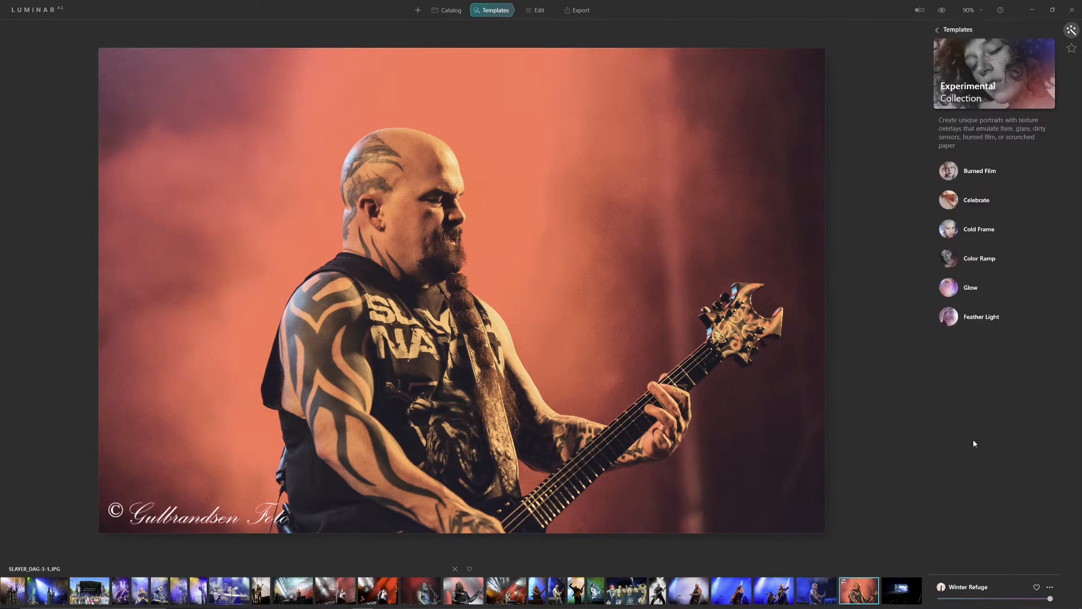
Try the Feather Light, Glow and Color Ramp templates on the photo
click(951, 319)
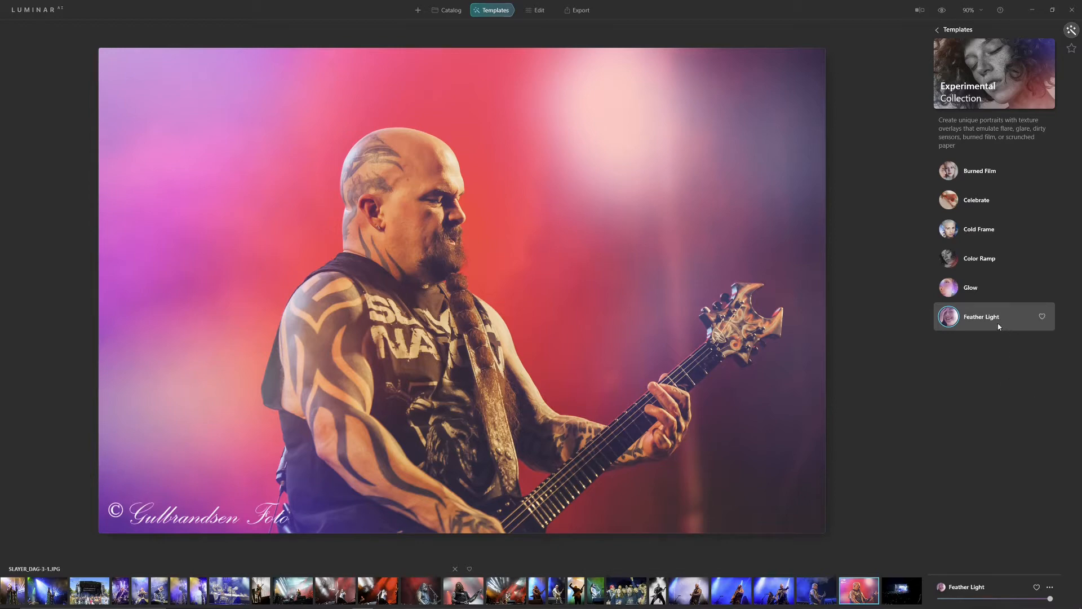
click(972, 290)
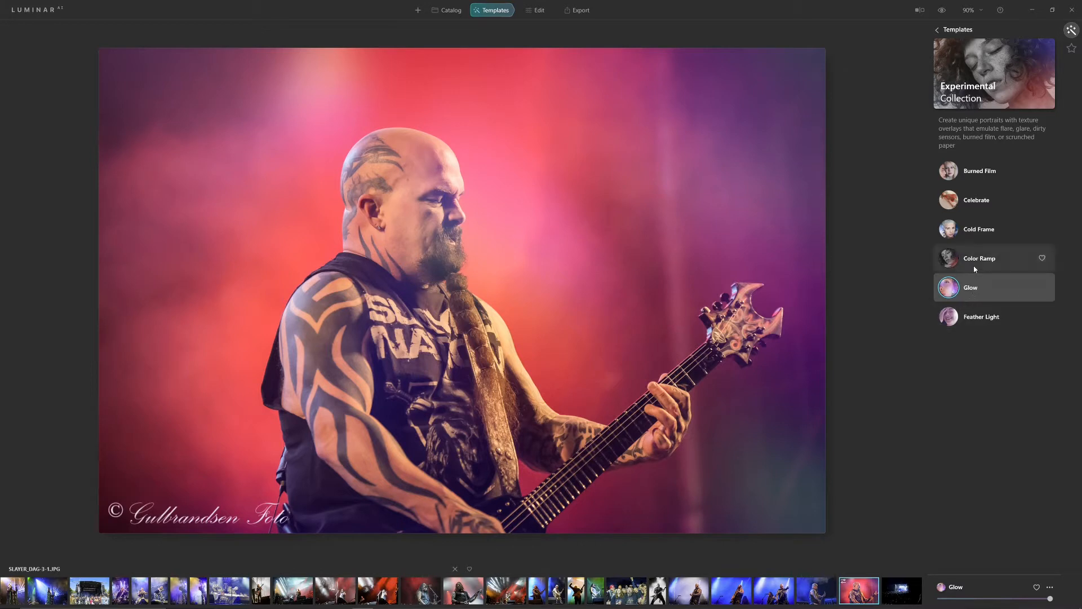
click(976, 264)
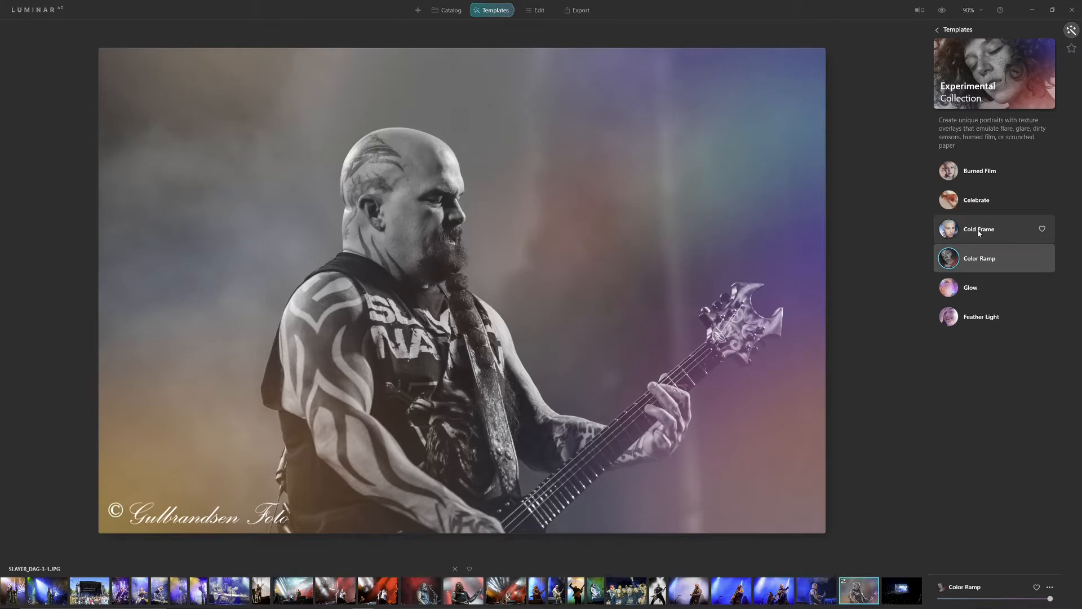
Apply the Cold Frame template at full strength and mark it as a favorite
click(977, 231)
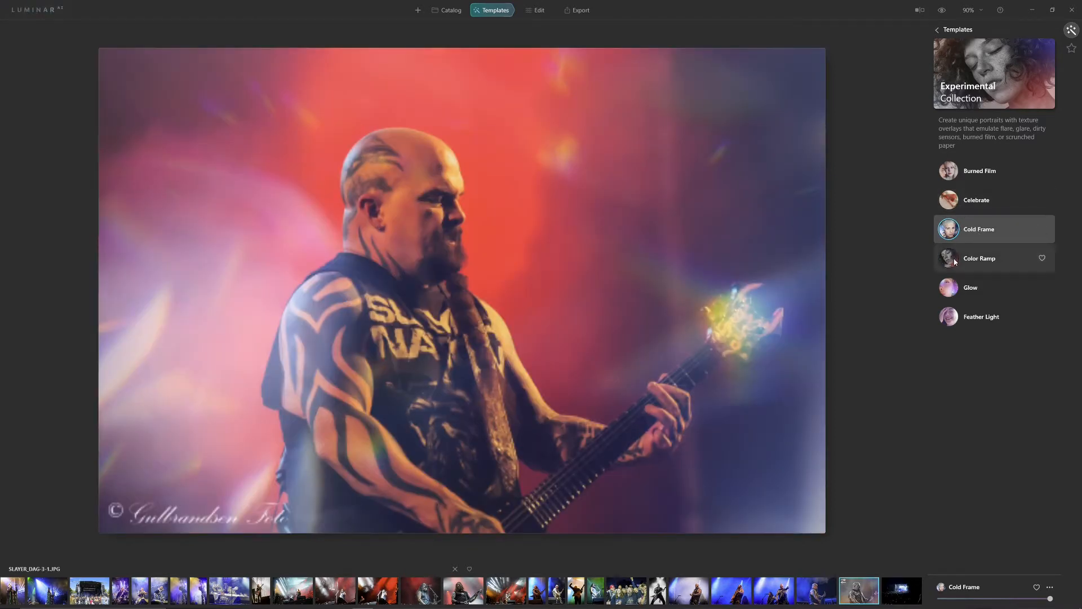
click(1043, 229)
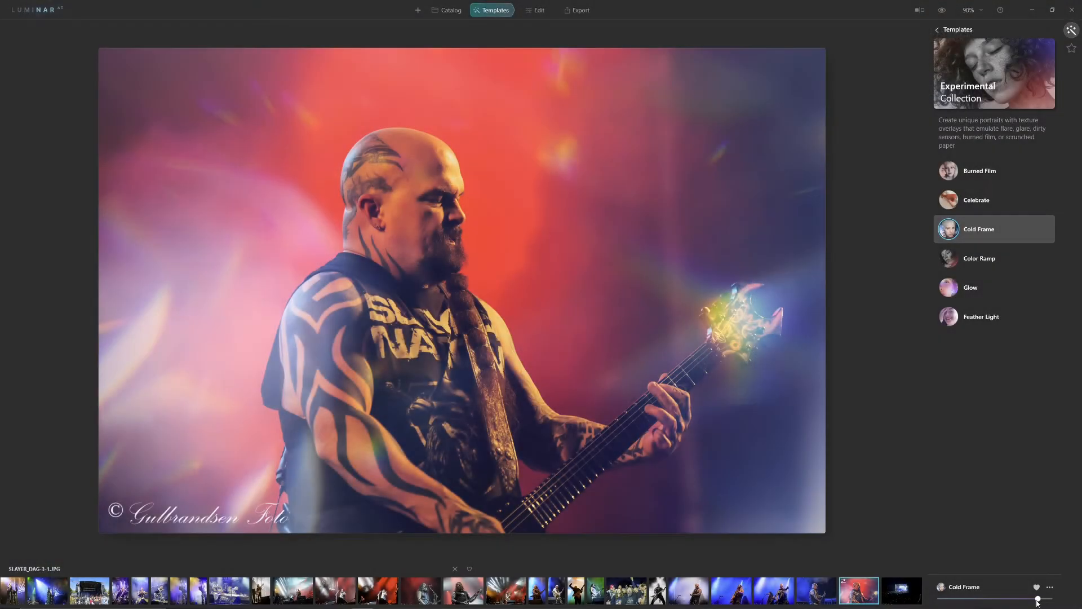
drag(1036, 599, 1063, 608)
Switch to editing the photo and raise Shadows in the Light tool to about 63
click(536, 10)
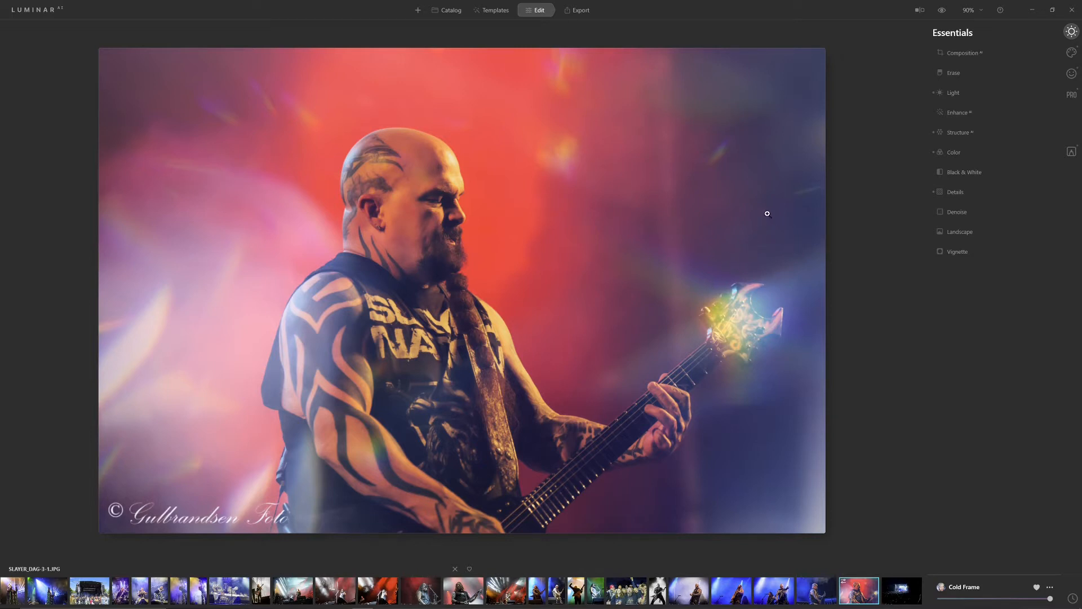
click(954, 93)
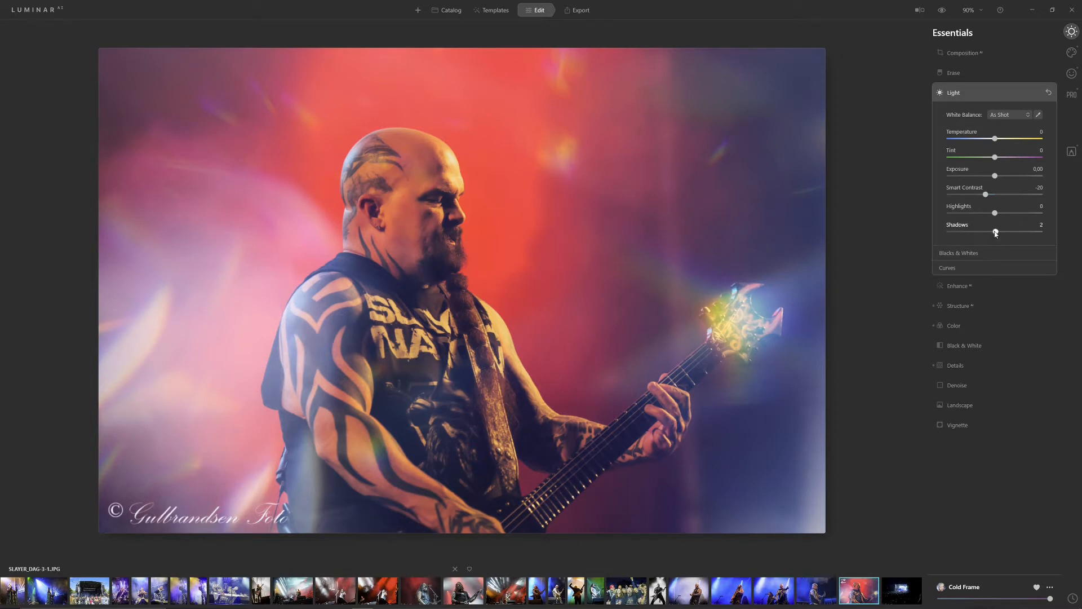
drag(995, 232, 1000, 233)
drag(1009, 234, 1011, 233)
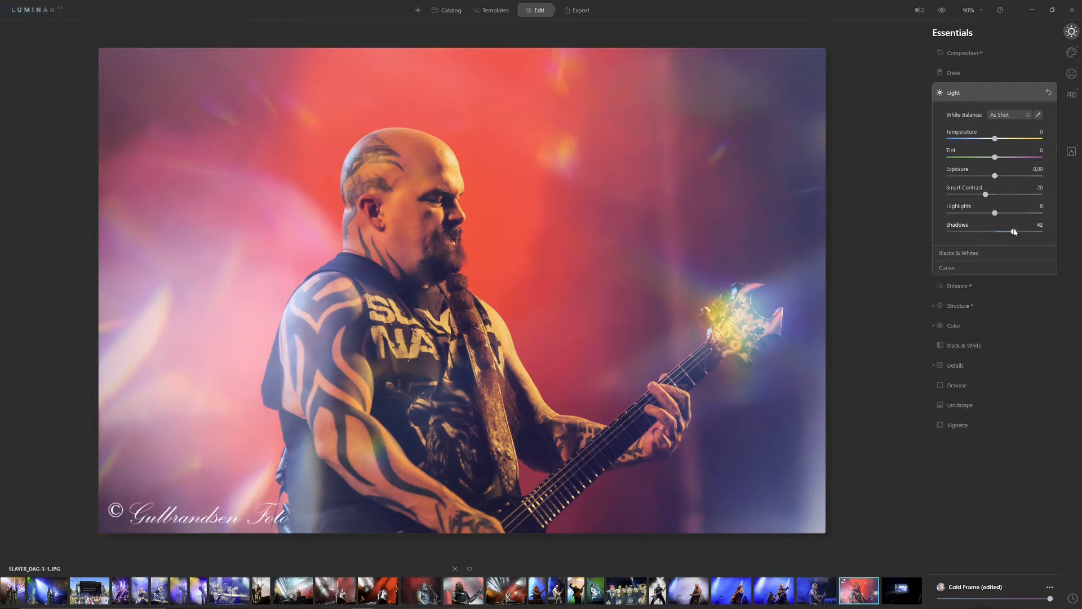
drag(1014, 231, 1026, 235)
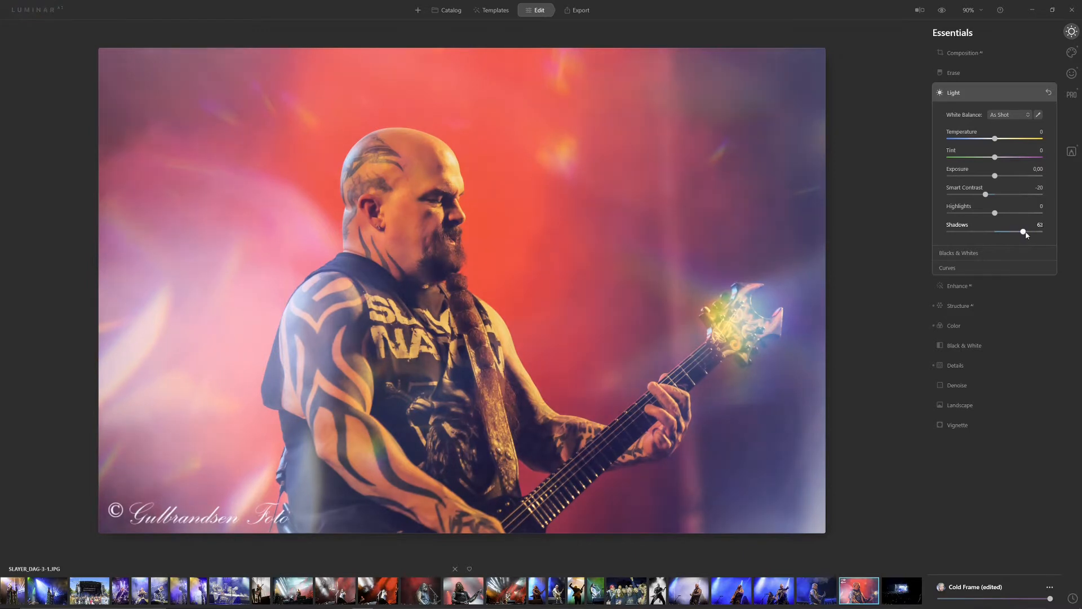
Set the Enhance AI Accent to 36 and lower Smart Contrast slightly further in the Light tool
click(958, 285)
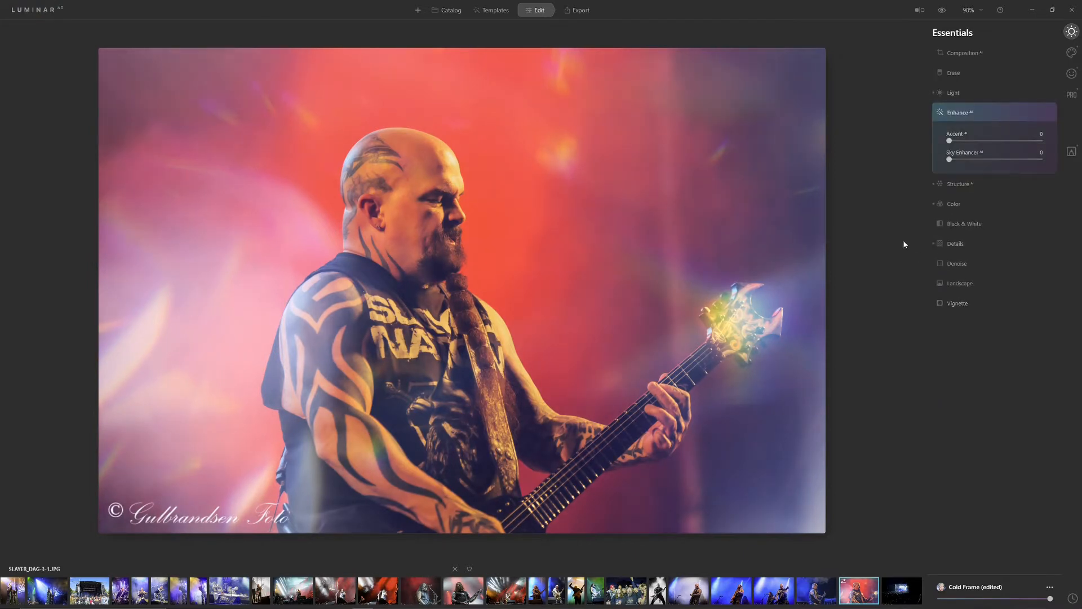
click(986, 144)
drag(987, 144, 983, 142)
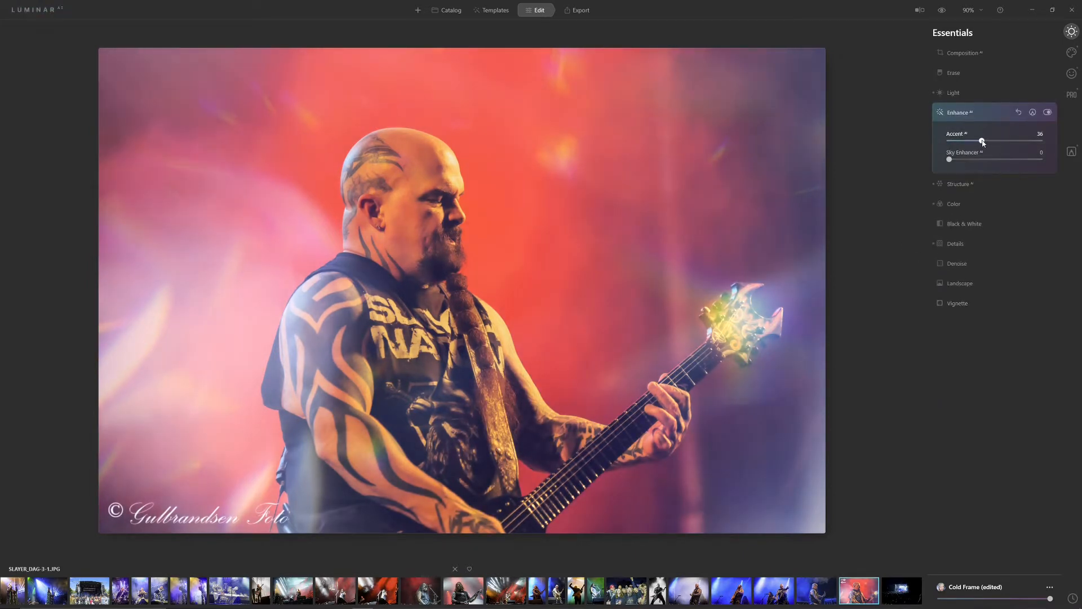
click(968, 54)
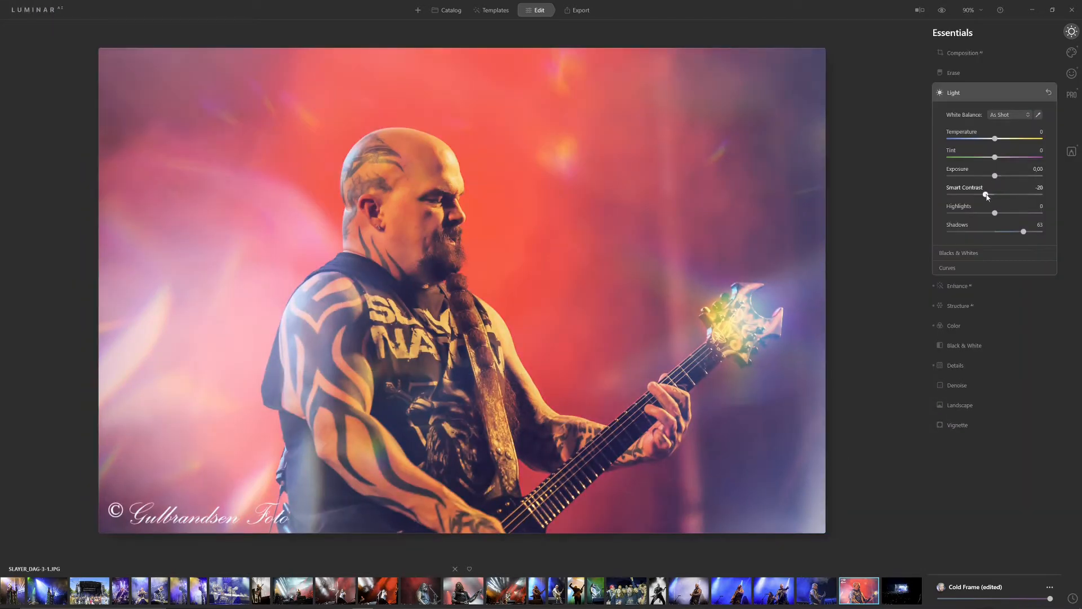
drag(984, 195, 979, 197)
In the Details tool, set Medium Details to 6 and Large Details to 8
click(956, 367)
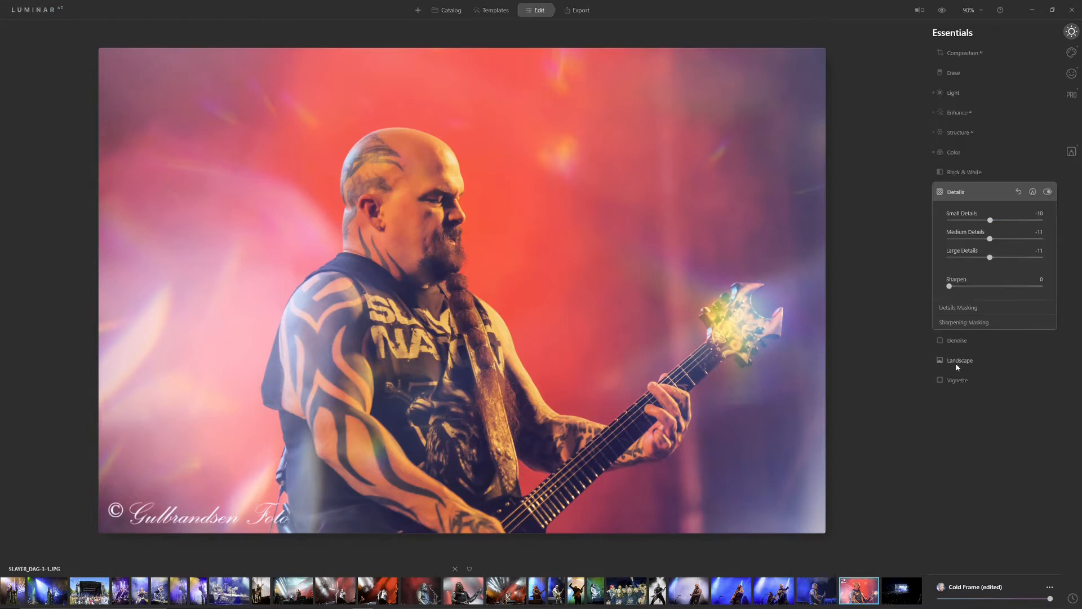
double_click(994, 257)
Erase the Details effect from the background around the guitarist using a paint mask brush with radius 233 and opacity 100
click(1033, 192)
click(1003, 234)
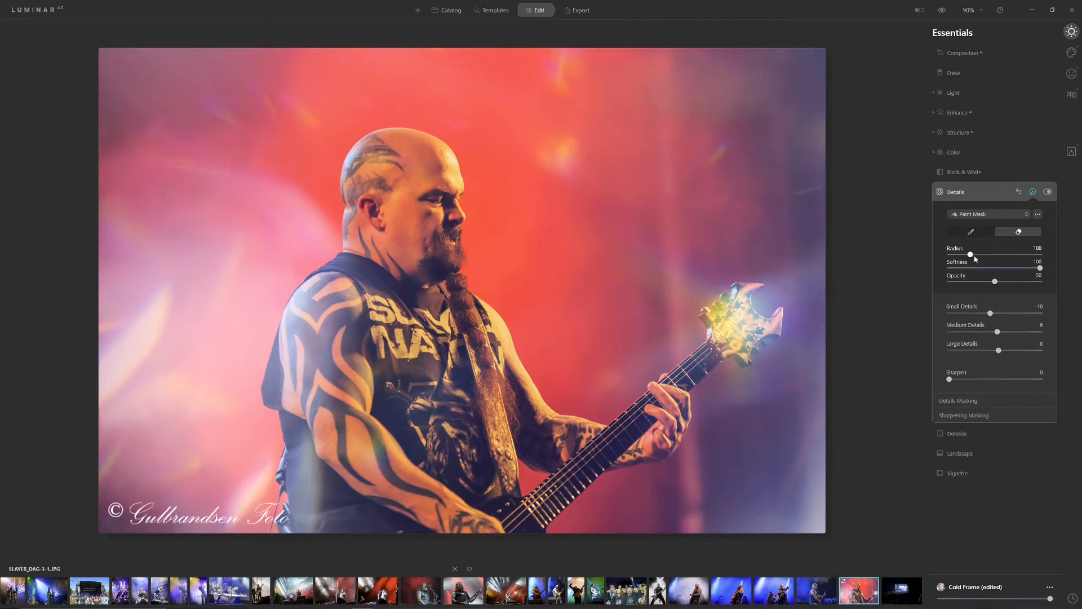
drag(970, 254, 1001, 254)
drag(995, 281, 1040, 282)
mouse_move(326, 102)
mouse_down()
mouse_move(348, 93)
mouse_move(191, 112)
mouse_move(284, 82)
mouse_move(79, 77)
mouse_move(380, 66)
mouse_move(360, 67)
mouse_move(343, 92)
mouse_move(387, 76)
mouse_move(534, 87)
mouse_move(444, 67)
mouse_move(346, 76)
mouse_move(793, 82)
mouse_move(536, 80)
mouse_move(570, 82)
mouse_move(535, 130)
mouse_move(503, 122)
mouse_move(507, 158)
mouse_move(534, 184)
mouse_move(746, 107)
mouse_move(826, 111)
mouse_move(692, 190)
mouse_move(592, 206)
mouse_move(553, 174)
mouse_move(506, 168)
mouse_move(521, 211)
mouse_move(506, 250)
mouse_move(549, 286)
mouse_move(567, 360)
mouse_move(597, 373)
mouse_move(655, 320)
mouse_move(654, 267)
mouse_move(631, 304)
mouse_move(653, 266)
mouse_move(800, 220)
mouse_move(765, 169)
mouse_move(615, 281)
mouse_move(566, 214)
mouse_move(546, 242)
mouse_move(582, 295)
mouse_move(542, 296)
mouse_move(512, 244)
mouse_move(522, 97)
mouse_up()
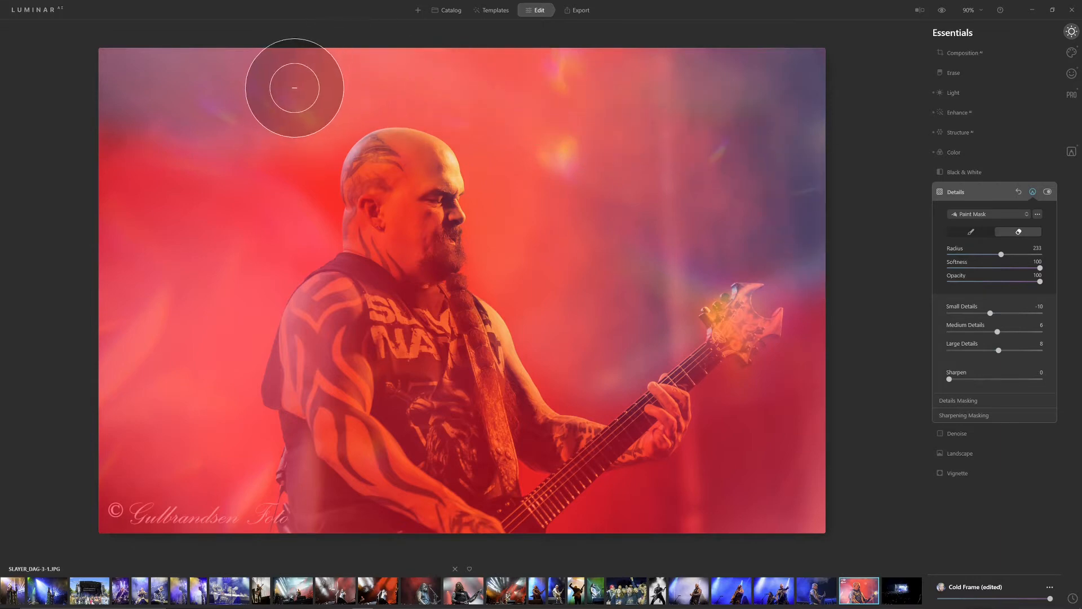
mouse_move(295, 215)
mouse_down()
mouse_move(238, 307)
mouse_move(206, 330)
mouse_move(235, 467)
mouse_move(227, 496)
mouse_move(126, 146)
mouse_move(140, 296)
mouse_move(190, 244)
mouse_move(231, 172)
mouse_move(133, 167)
mouse_move(146, 115)
mouse_move(131, 106)
mouse_move(179, 98)
mouse_move(254, 130)
mouse_move(300, 187)
mouse_move(296, 212)
mouse_move(278, 143)
mouse_move(292, 98)
mouse_move(197, 87)
mouse_move(488, 73)
mouse_move(634, 80)
mouse_move(653, 115)
mouse_move(730, 73)
mouse_move(653, 81)
mouse_move(798, 79)
mouse_move(819, 55)
mouse_move(666, 108)
mouse_move(568, 114)
mouse_move(512, 146)
mouse_move(510, 256)
mouse_move(564, 343)
mouse_move(601, 358)
mouse_up()
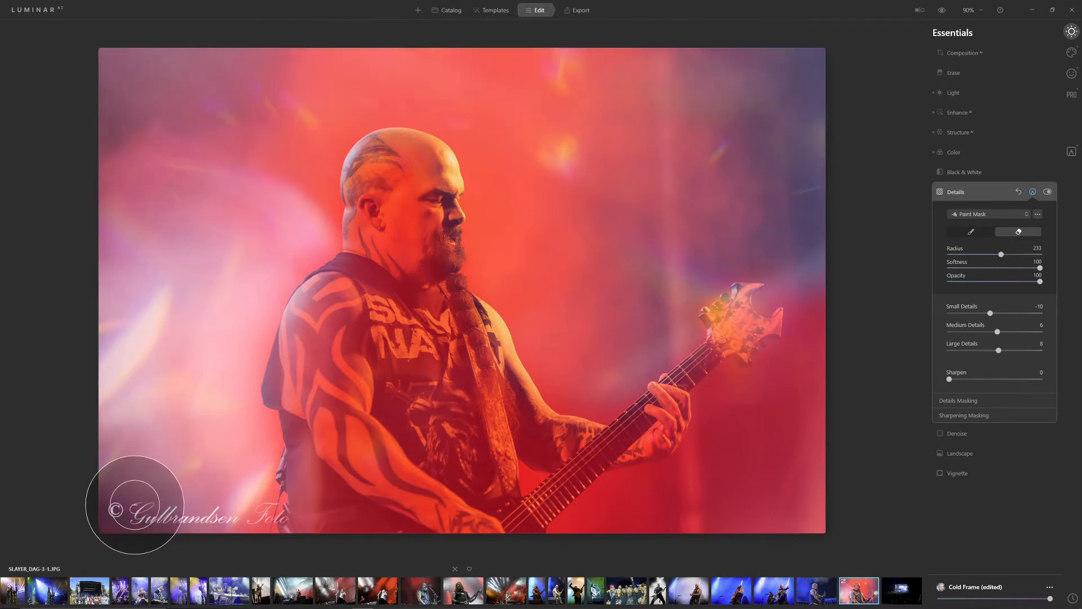
mouse_move(790, 388)
mouse_down()
mouse_move(813, 409)
mouse_move(832, 278)
mouse_move(792, 416)
mouse_move(756, 420)
mouse_move(745, 406)
mouse_move(739, 451)
mouse_move(702, 487)
mouse_move(643, 506)
mouse_up()
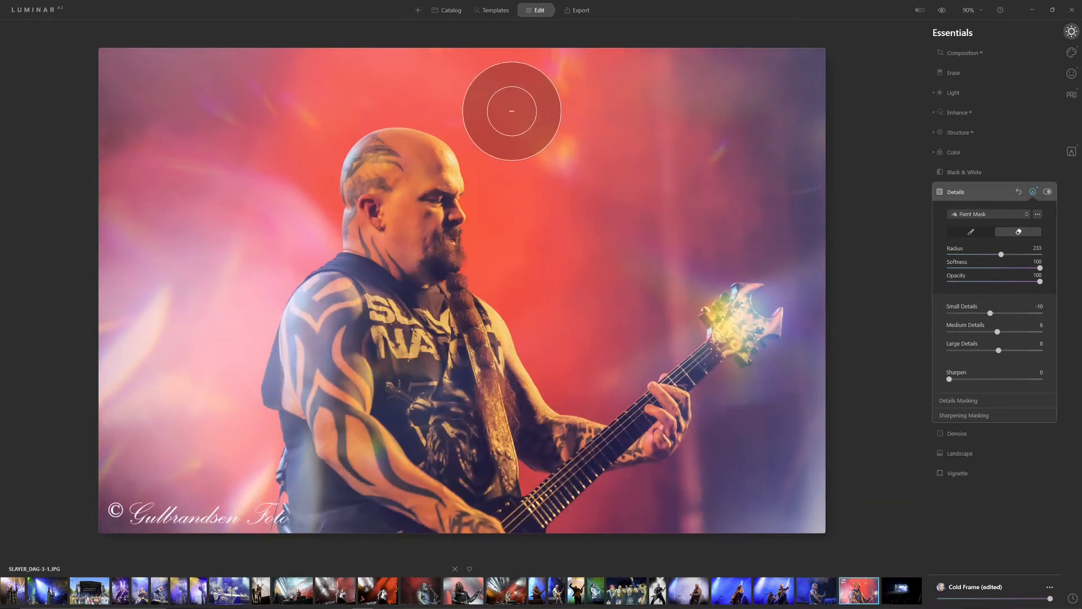
mouse_move(510, 111)
mouse_down()
mouse_move(550, 195)
mouse_move(551, 267)
mouse_move(597, 275)
mouse_move(586, 301)
mouse_move(637, 318)
mouse_move(639, 330)
mouse_move(654, 320)
mouse_move(640, 291)
mouse_move(663, 176)
mouse_move(699, 82)
mouse_up()
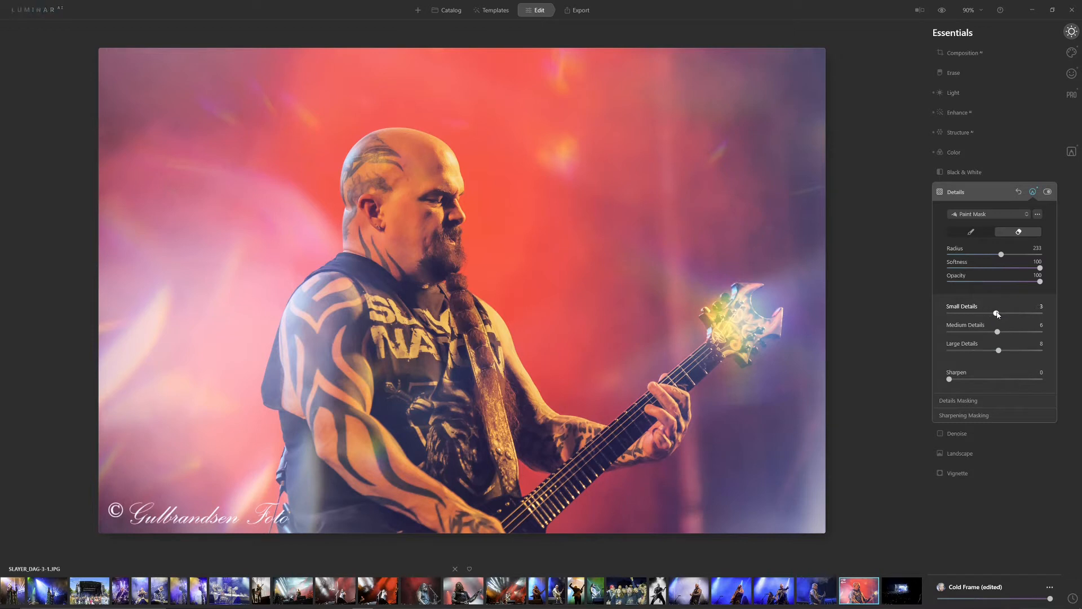
Raise Small Details slightly above zero and close the Details tool
drag(997, 315, 1003, 315)
click(1002, 192)
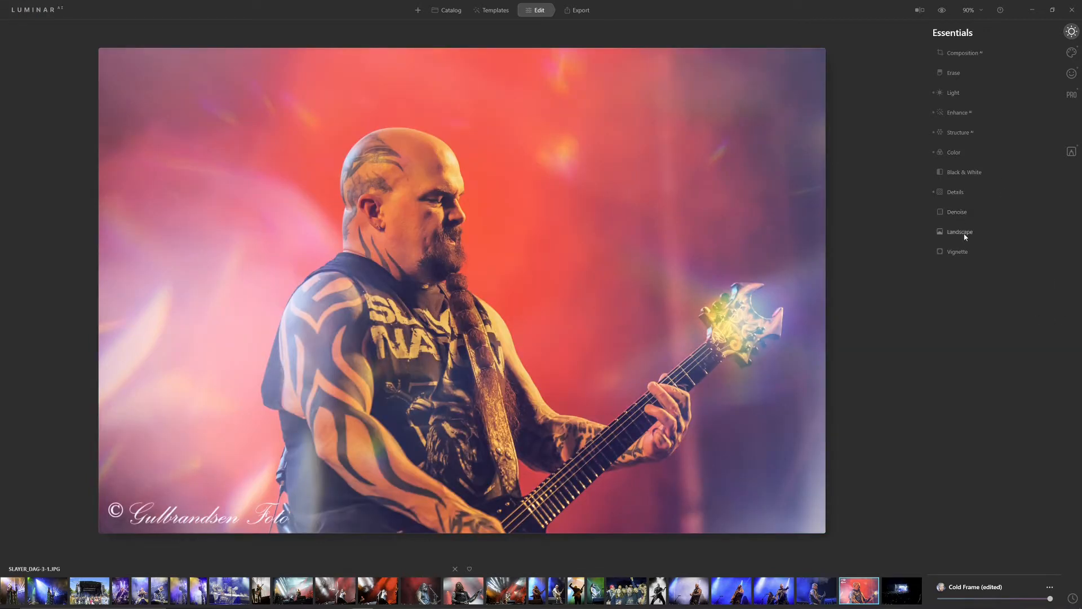
Try a Dehaze of 31 in the Landscape tool, then reset it to 0
click(960, 232)
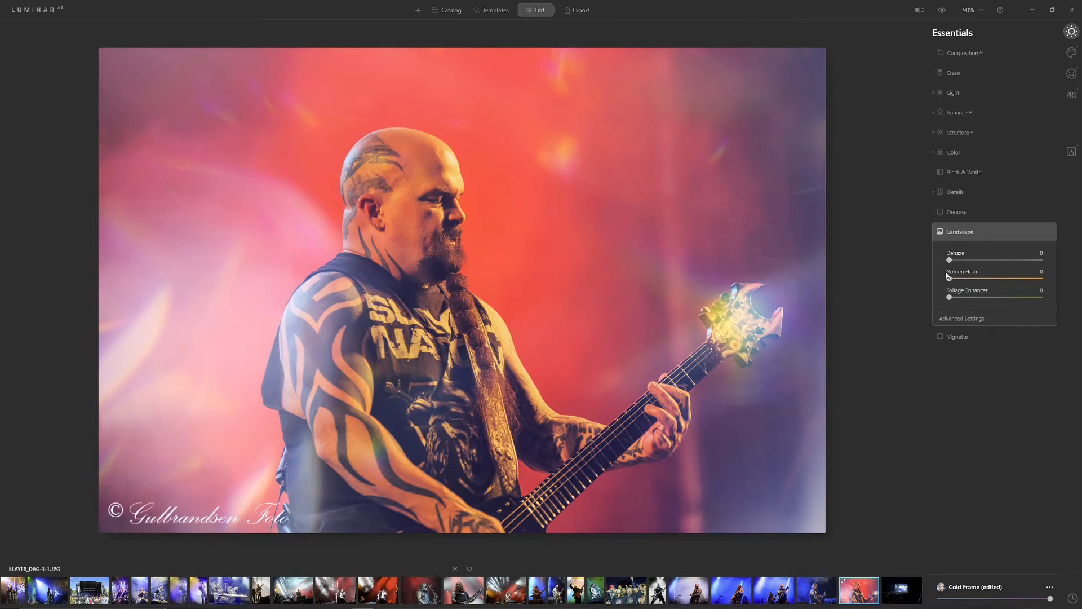
click(964, 261)
click(977, 260)
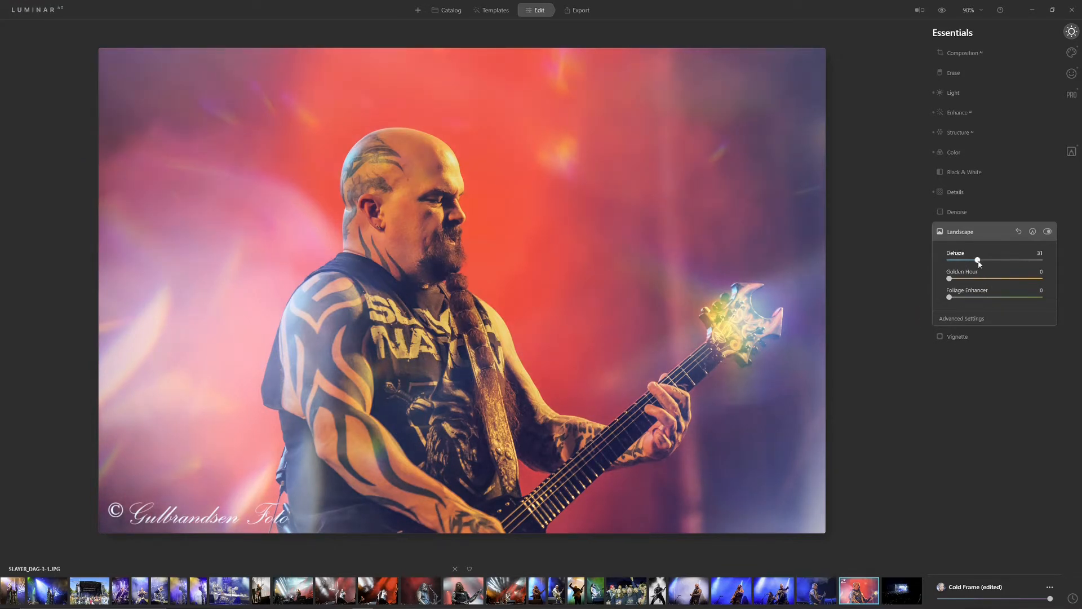
drag(977, 259, 921, 264)
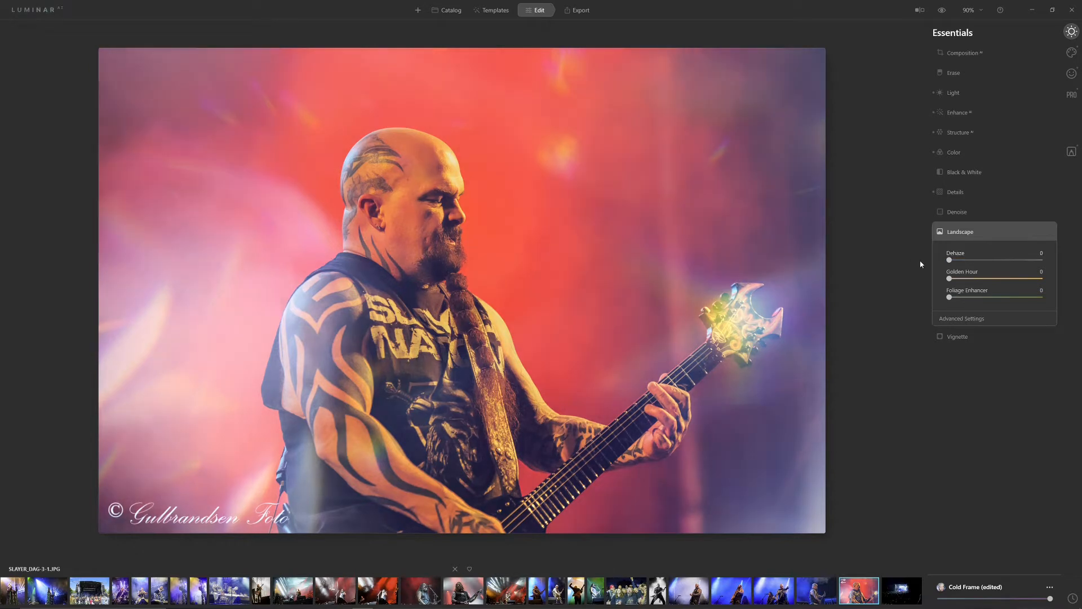
Try adjusting Dehaze and Golden Hour in the Landscape tool and Tint in the Light tool
click(958, 260)
mouse_move(949, 279)
mouse_down()
mouse_move(983, 280)
mouse_move(938, 285)
mouse_up()
click(962, 95)
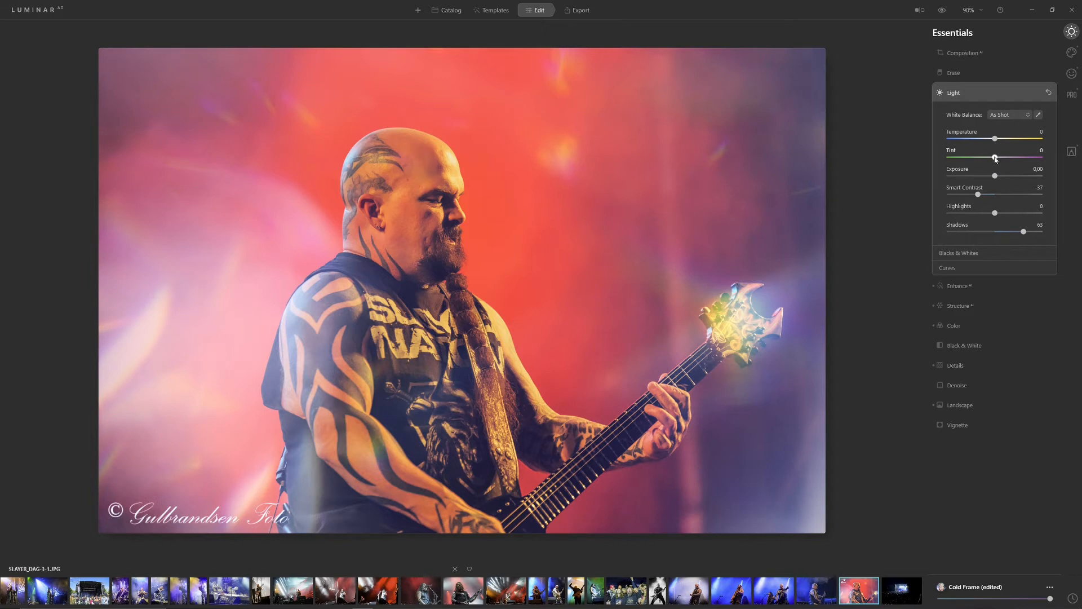
mouse_move(995, 160)
mouse_down()
mouse_move(965, 160)
mouse_move(995, 160)
mouse_up()
In the Color tool's HSL saturation settings, set Red to -18
click(959, 326)
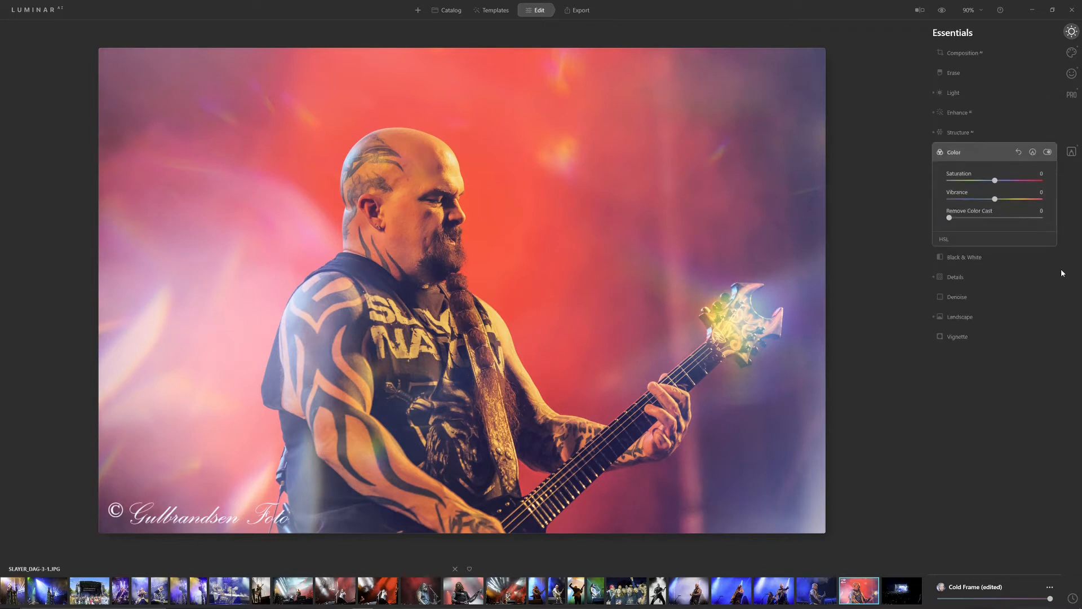
click(945, 241)
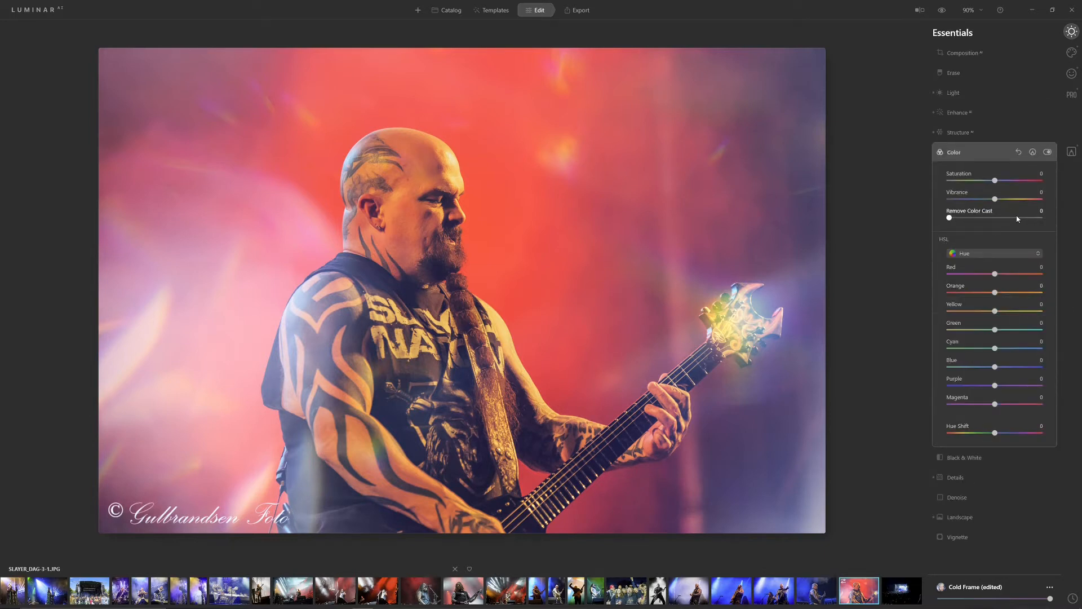
click(1015, 256)
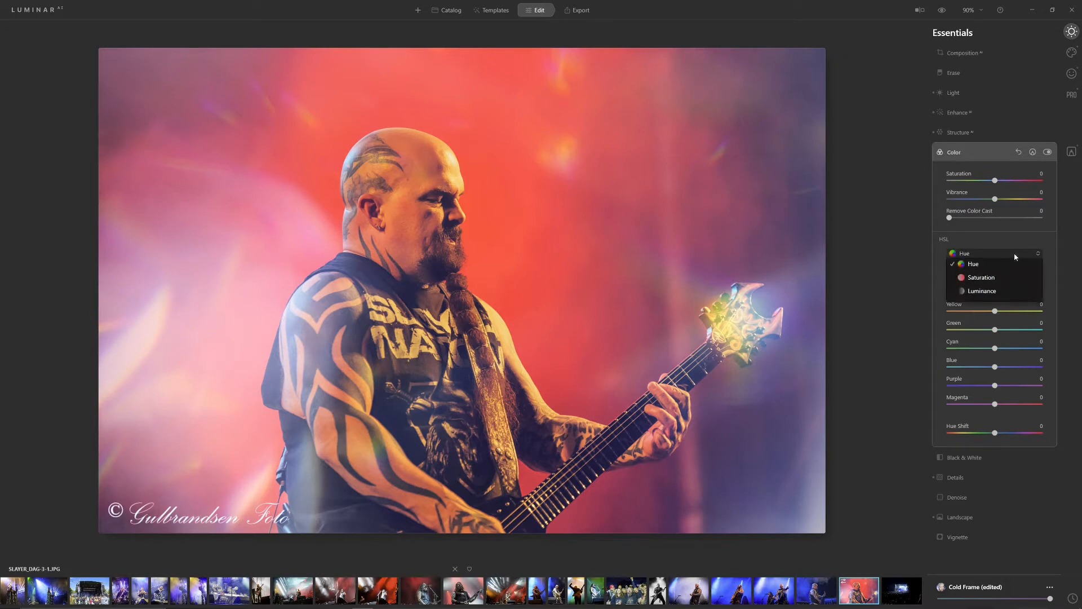
click(991, 281)
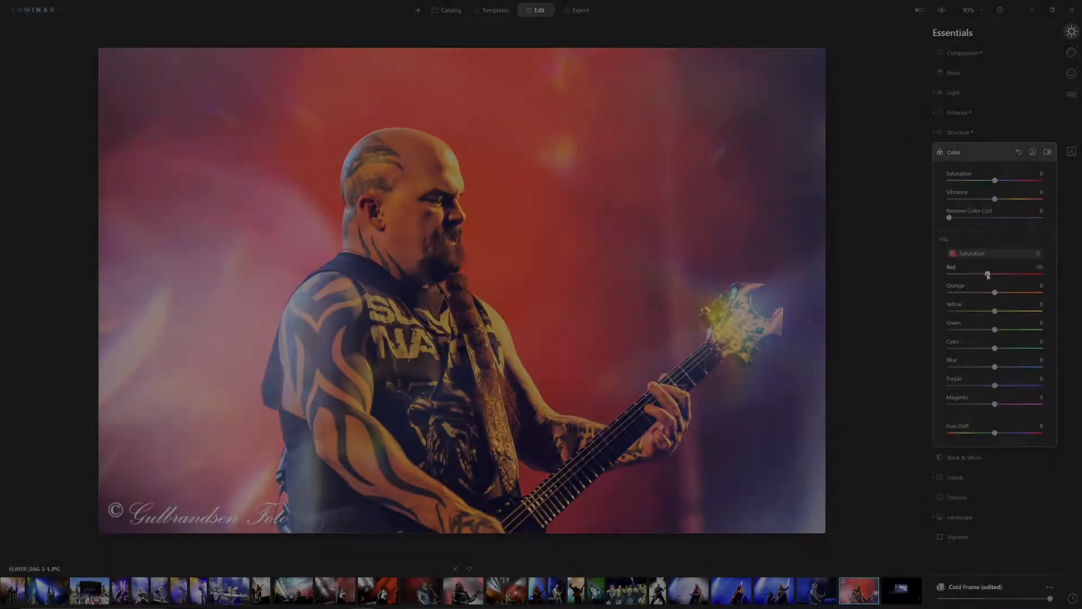
drag(895, 237, 886, 236)
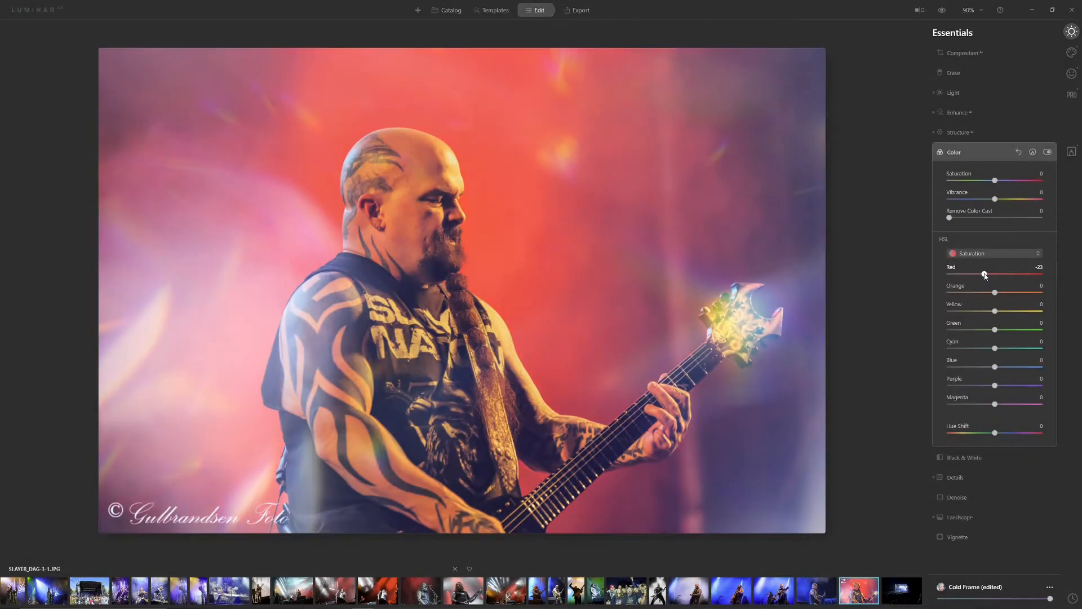
drag(985, 275, 984, 276)
drag(986, 275, 987, 276)
Paint the Color effect onto the guitarist's face, arm and body with a mask brush of radius 233 and opacity 50
click(1033, 153)
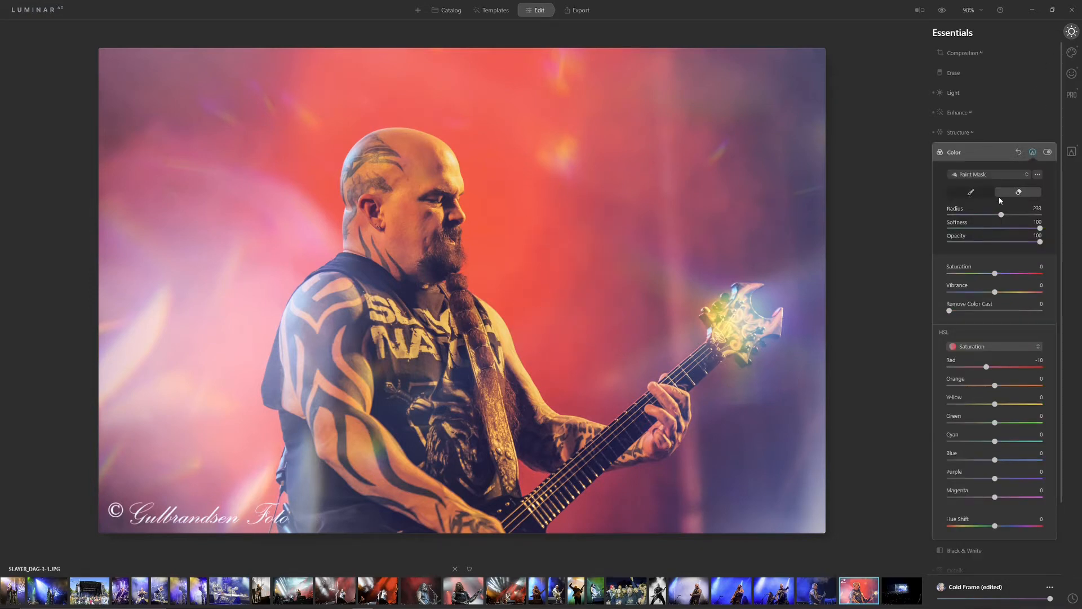
click(974, 193)
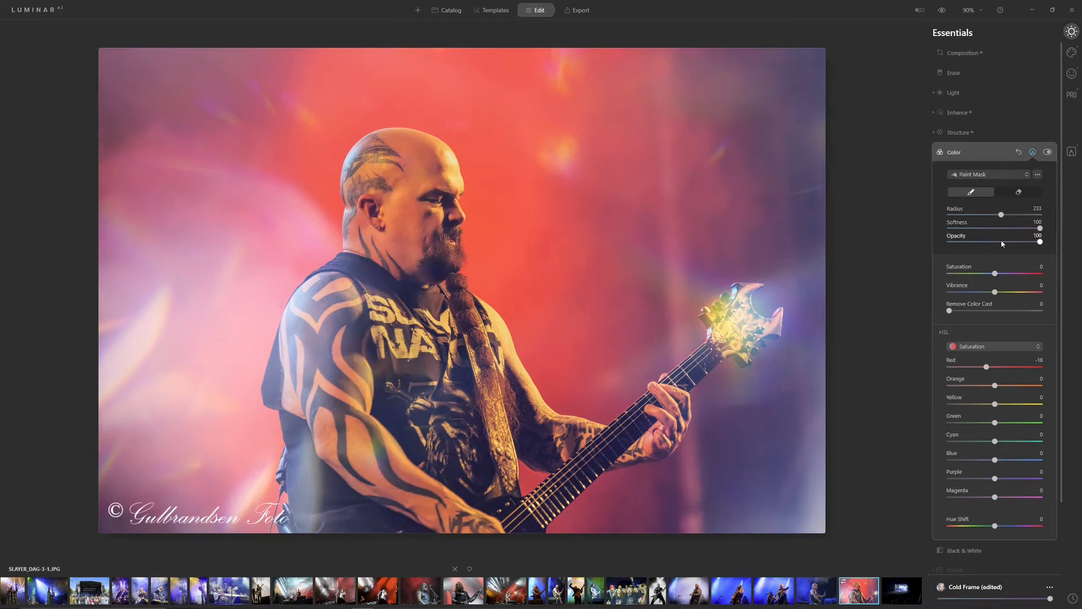
drag(1003, 243, 995, 245)
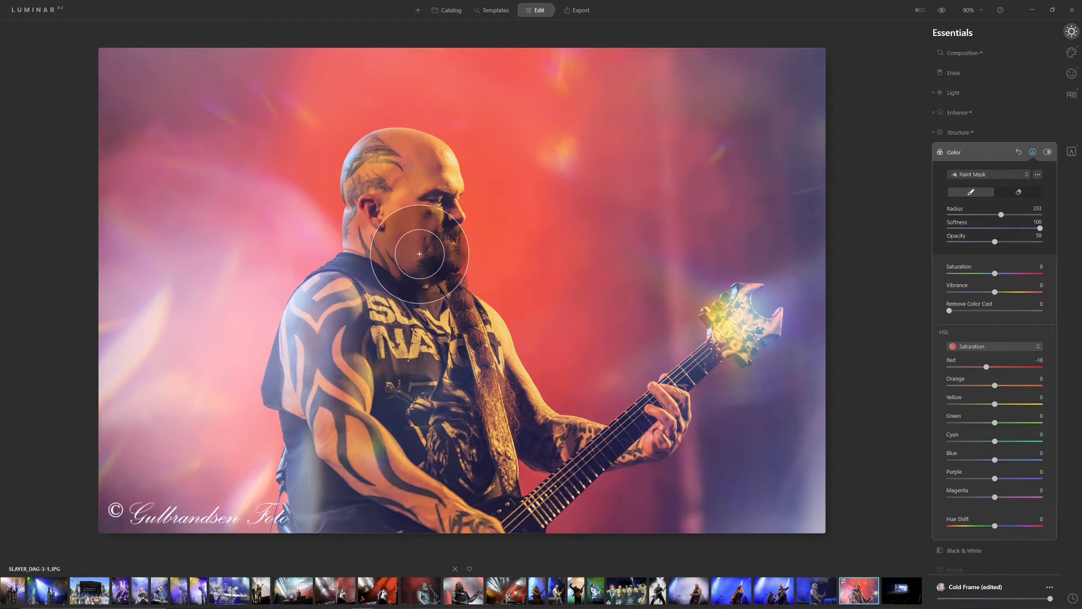
mouse_move(419, 253)
mouse_down()
mouse_move(411, 189)
mouse_move(399, 170)
mouse_move(374, 176)
mouse_move(390, 175)
mouse_move(380, 161)
mouse_move(371, 203)
mouse_move(409, 205)
mouse_up()
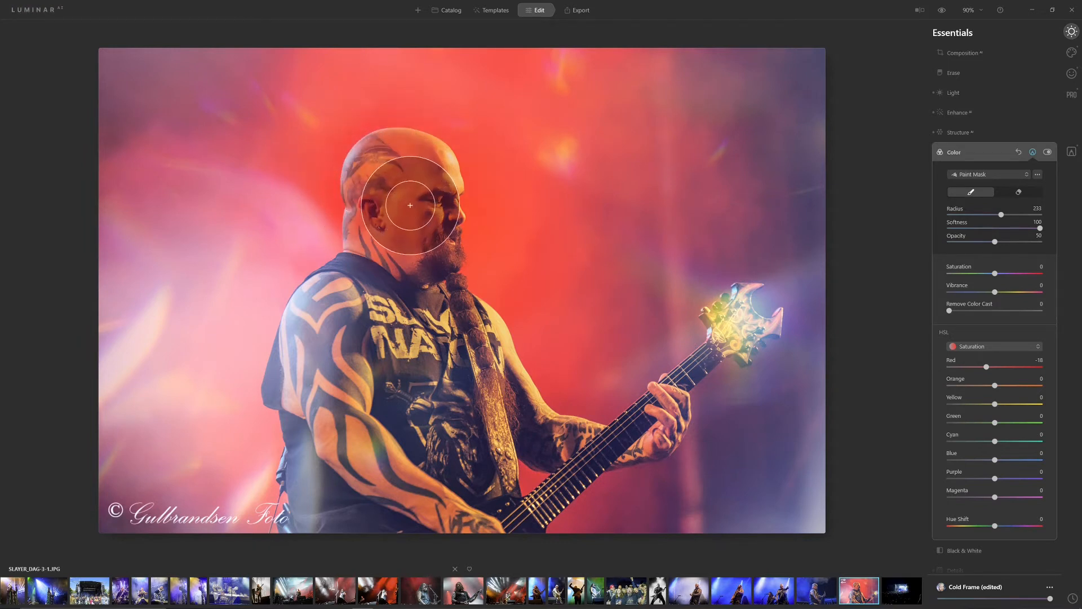
mouse_move(350, 301)
mouse_down()
mouse_move(358, 411)
mouse_move(414, 501)
mouse_move(440, 510)
mouse_move(359, 509)
mouse_move(346, 394)
mouse_move(315, 339)
mouse_move(322, 357)
mouse_move(327, 321)
mouse_move(401, 487)
mouse_move(454, 514)
mouse_up()
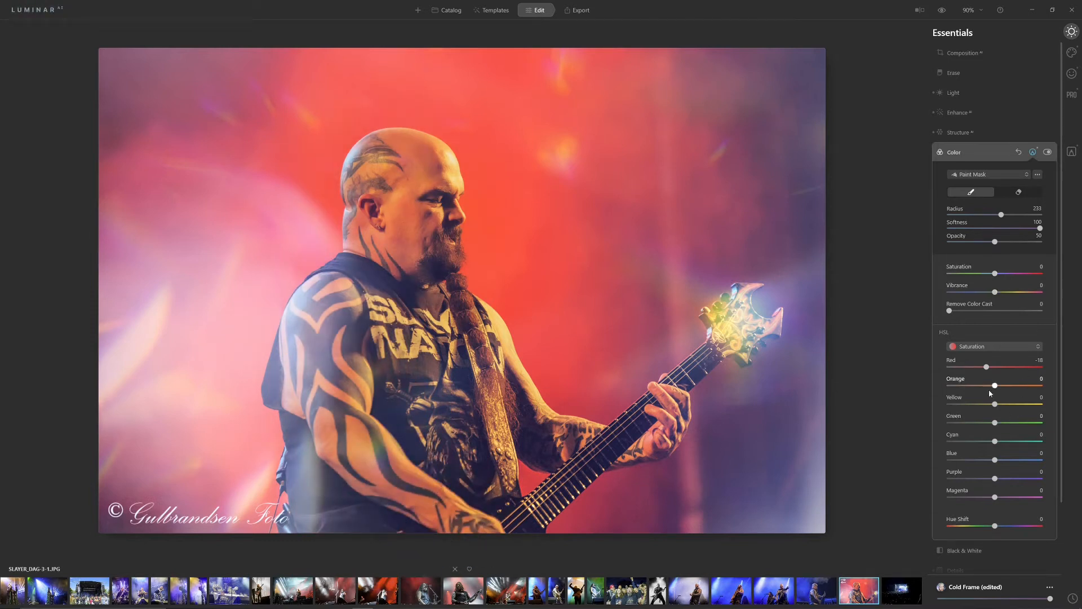
Slightly lower the HSL saturation of Orange and Yellow, and set luminance to Red 24, Orange 28 and Yellow 18
drag(989, 369, 985, 390)
drag(995, 405, 990, 406)
click(998, 346)
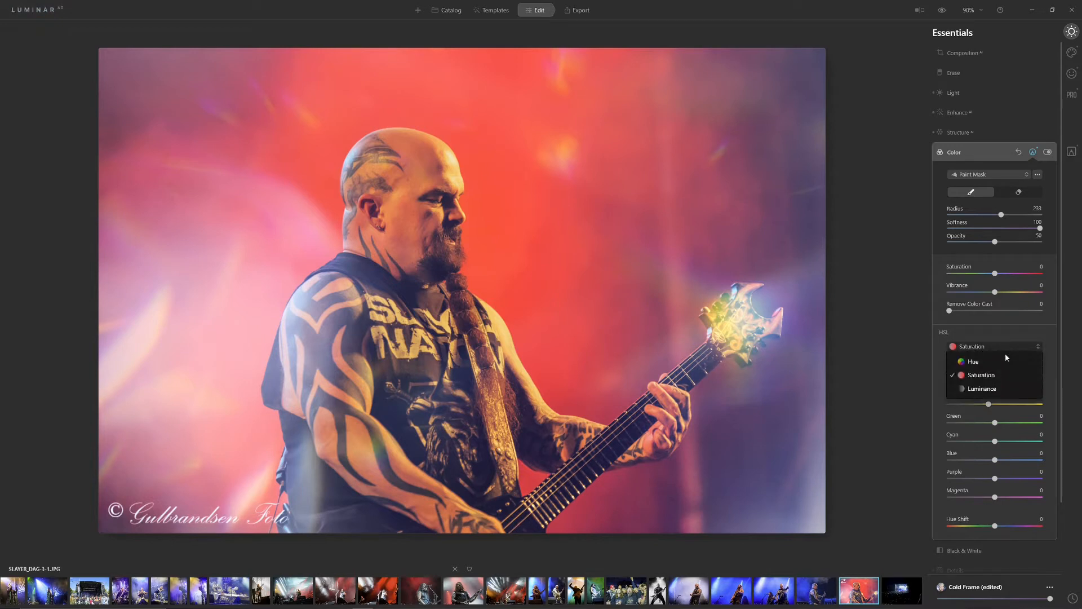
click(989, 378)
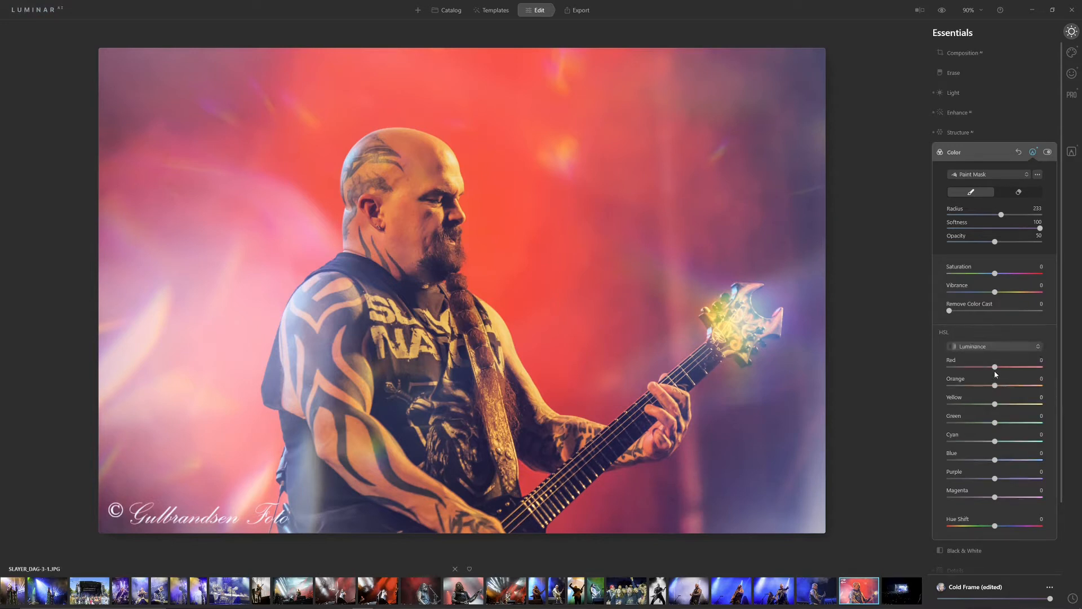
drag(994, 367, 1003, 410)
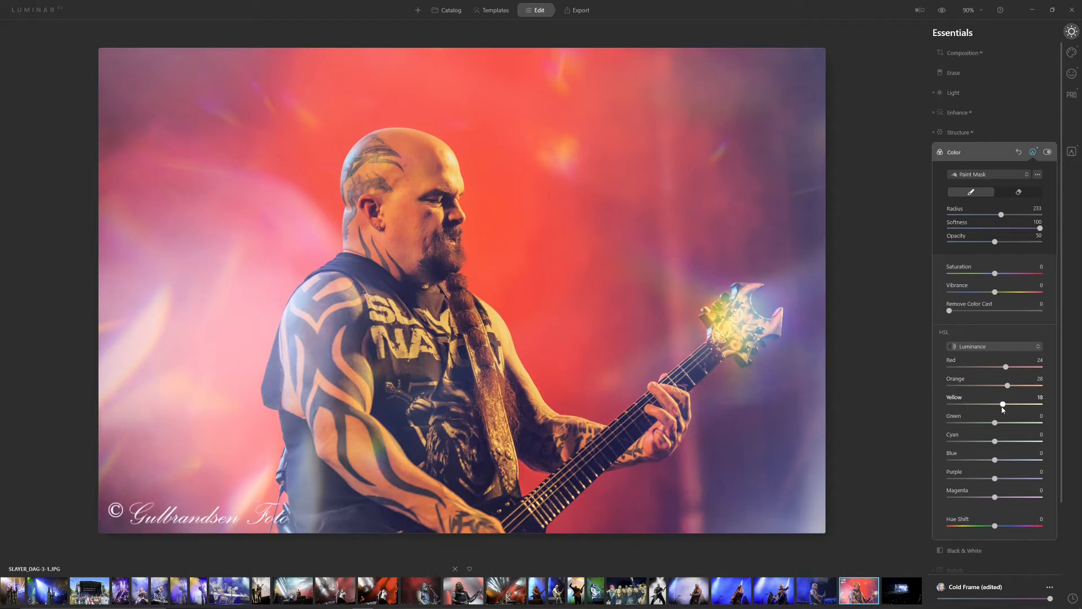
Compare the photo with the Color adjustments off and on, leaving them enabled, and close the Color tool
click(1047, 152)
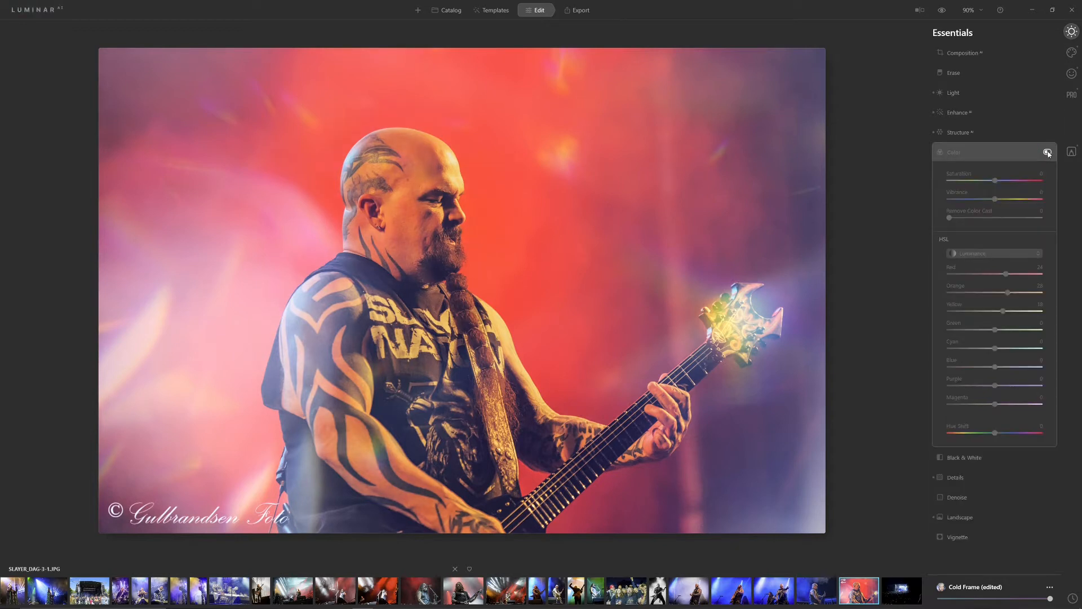
click(1047, 152)
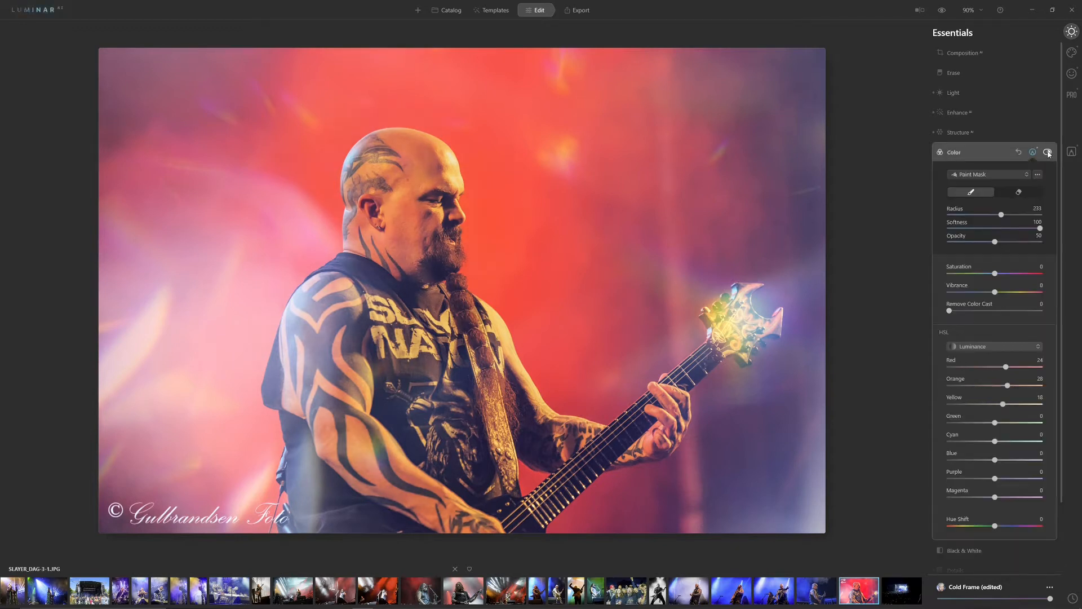
click(979, 154)
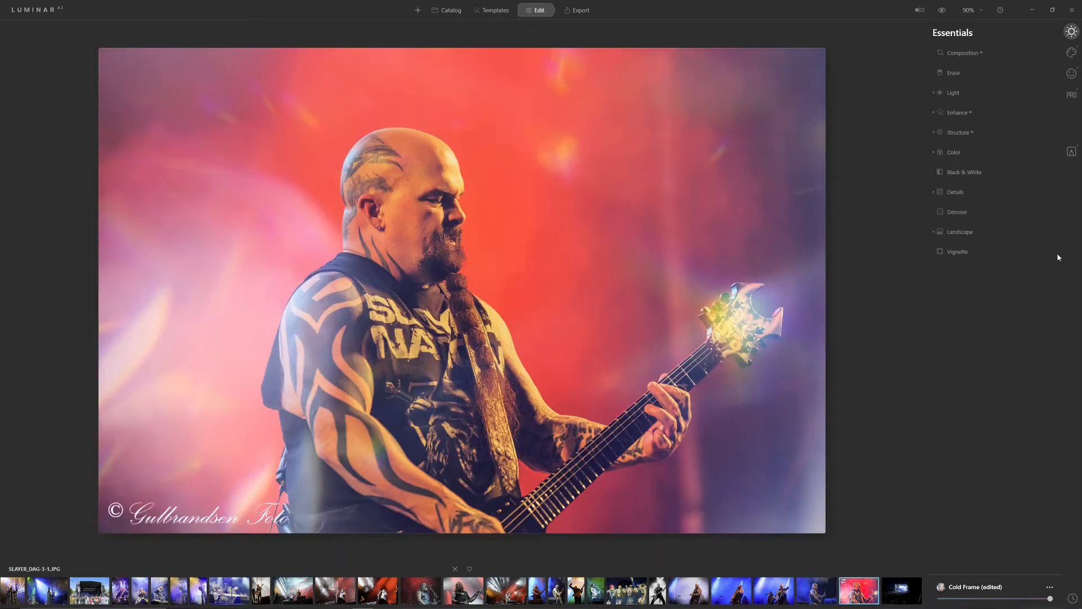
Raise Accent AI in the Enhance tool to 69
click(956, 192)
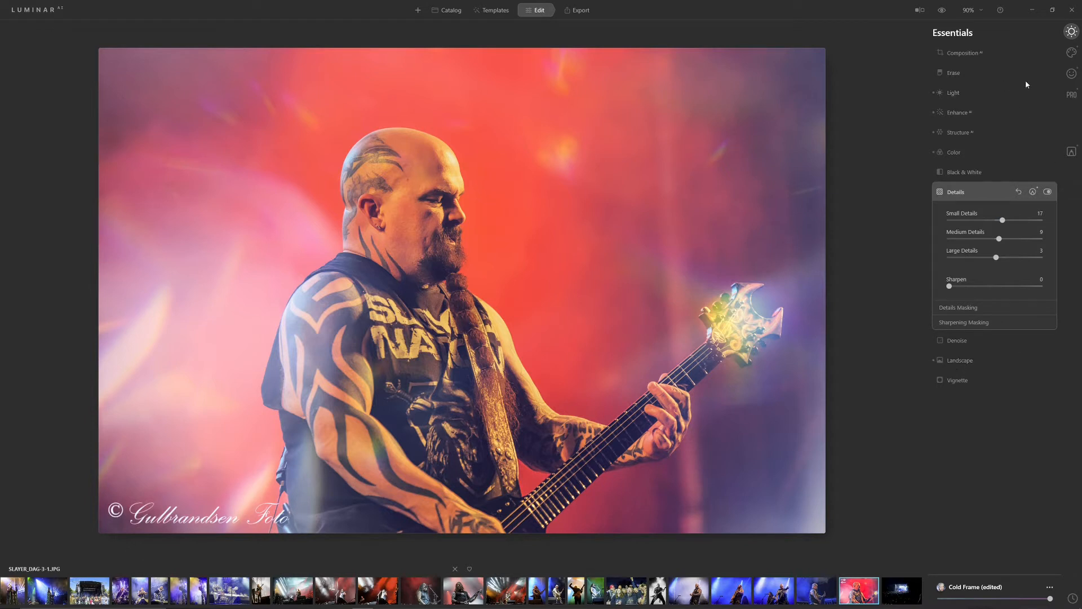
click(968, 113)
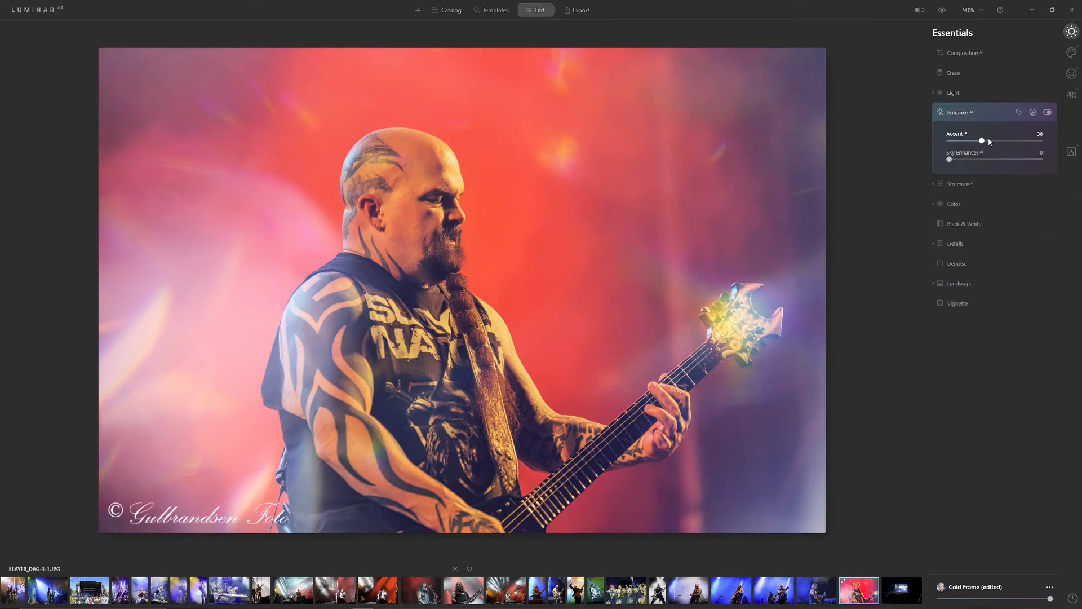
drag(993, 142, 1017, 146)
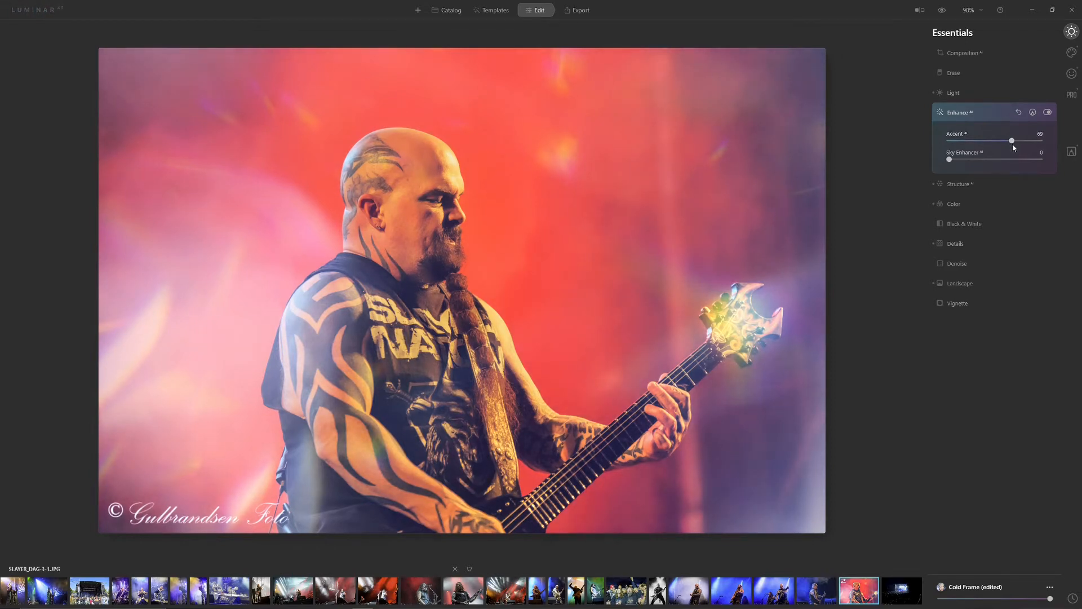
Switch off the Cold Frame Mood effect in the Creative tools
click(1071, 52)
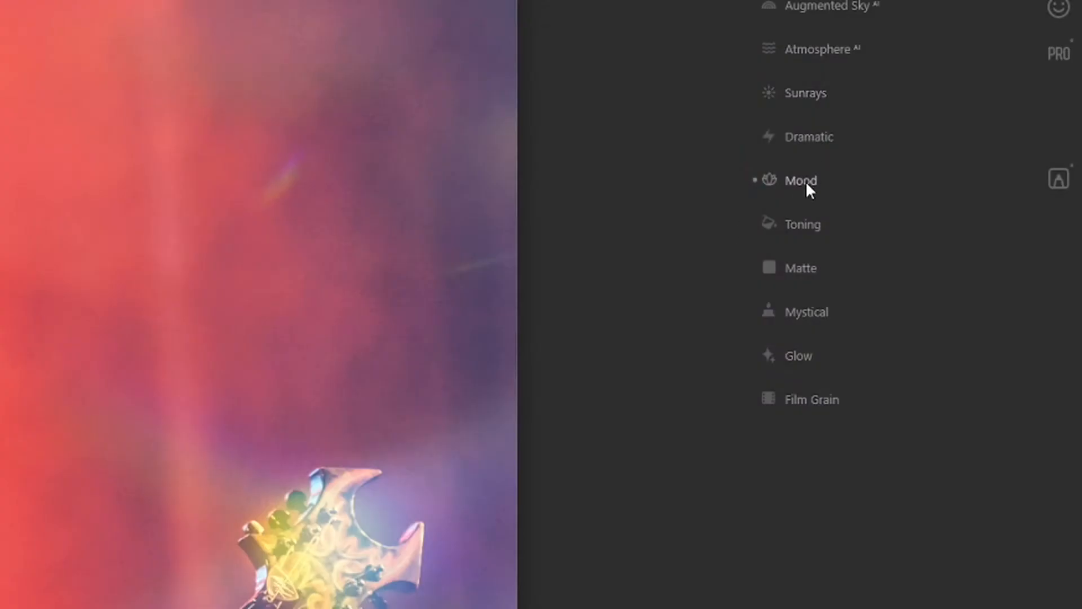
click(957, 154)
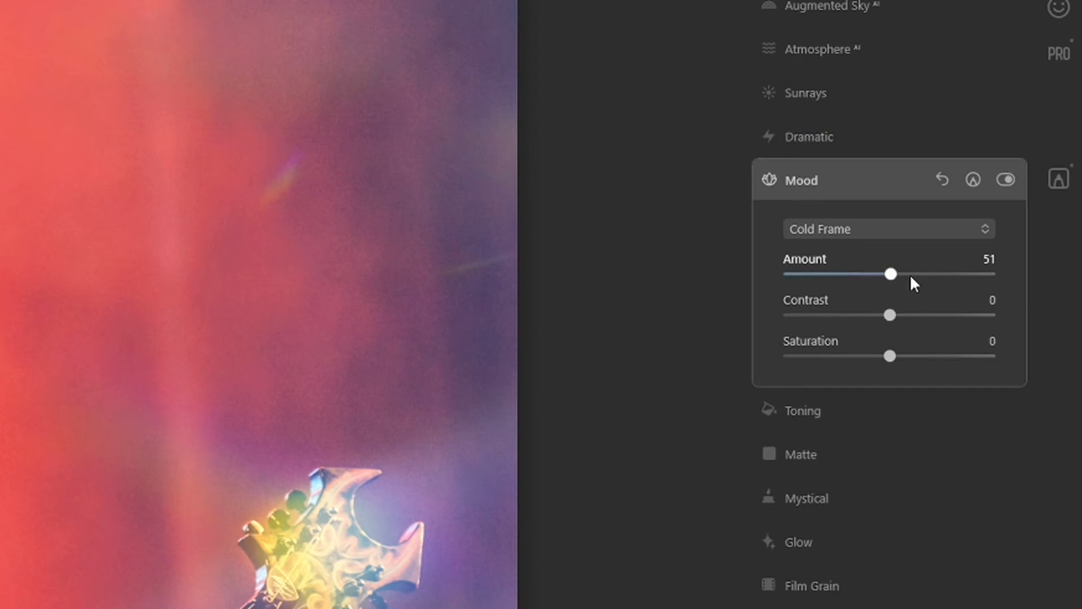
click(1005, 179)
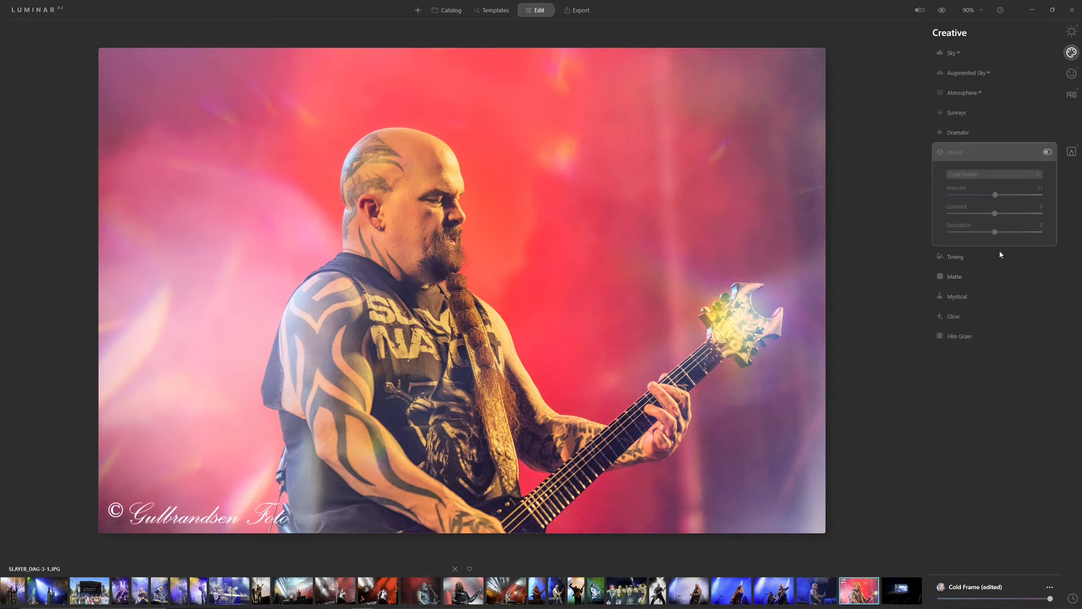
Add Sunrays with the sun center just outside the photo's right edge beside the guitar headstock, and set Amount to about 10
click(957, 112)
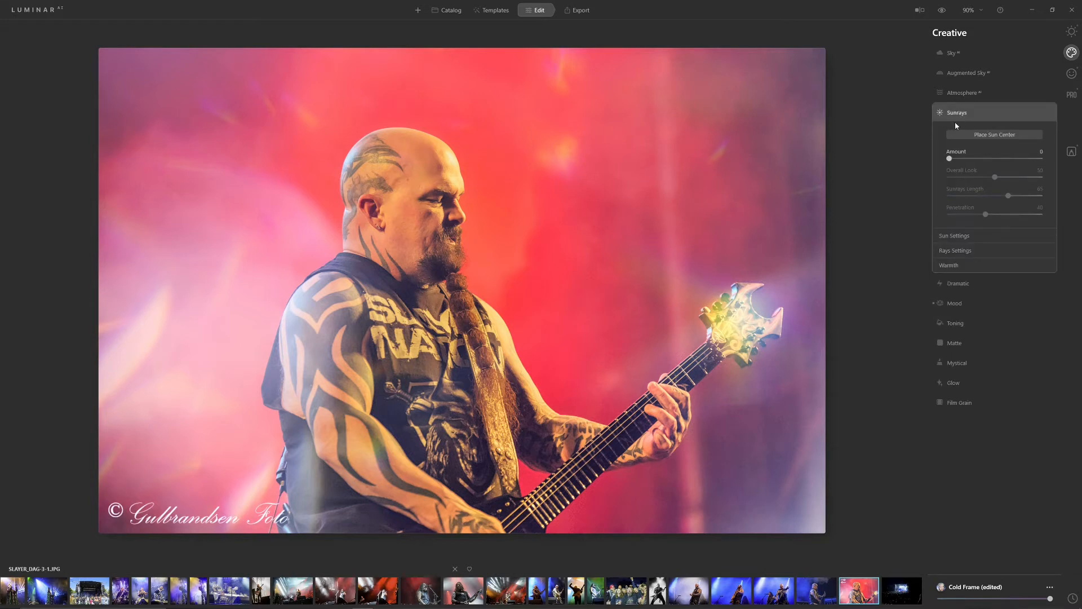
click(952, 114)
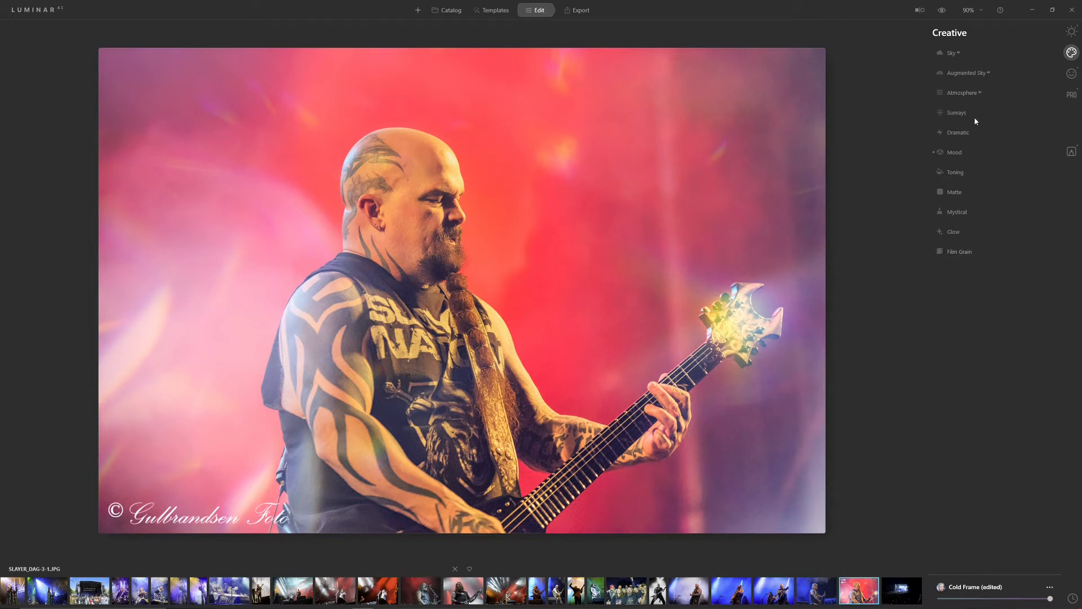
click(956, 118)
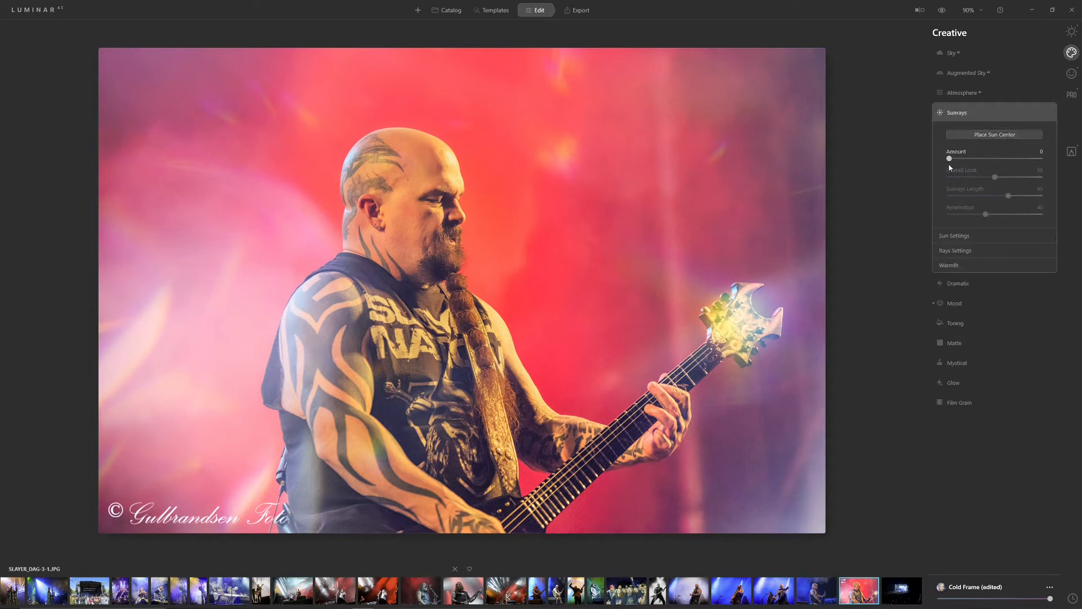
drag(950, 158, 967, 159)
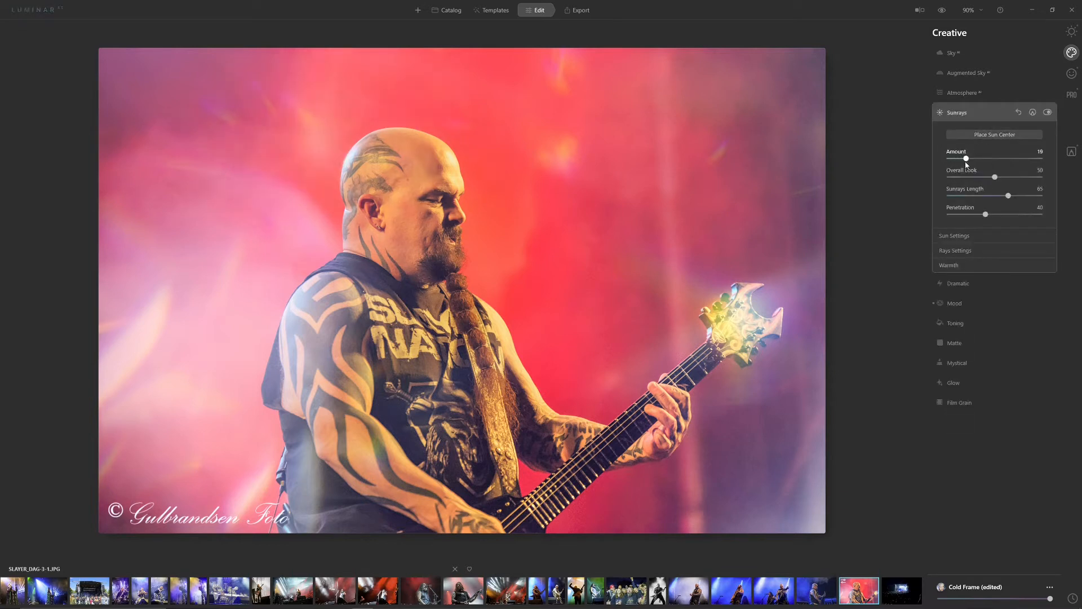
click(986, 134)
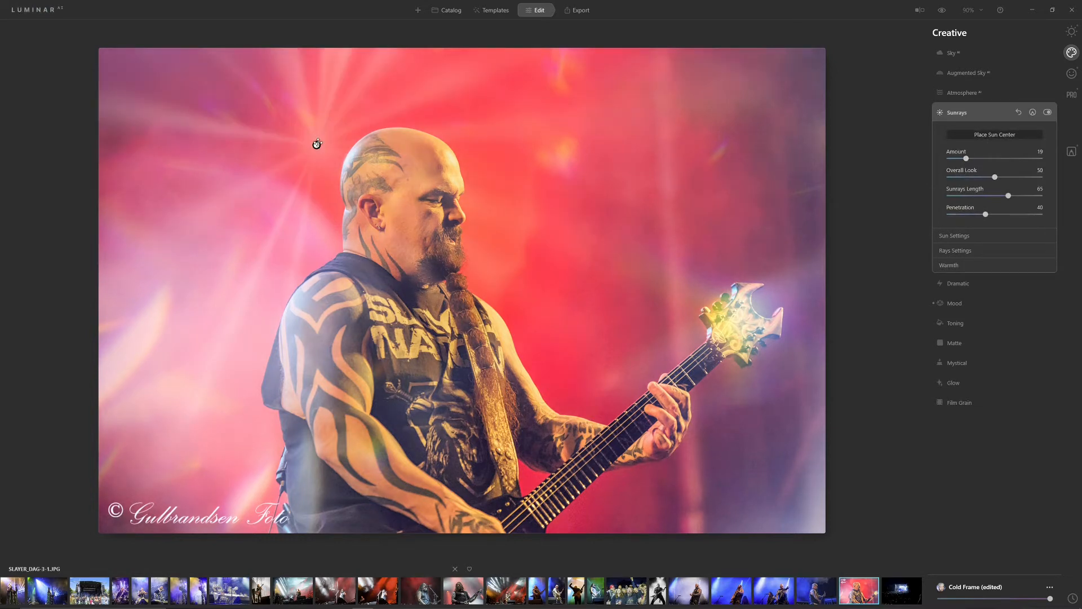
mouse_move(314, 144)
mouse_down()
mouse_move(554, 195)
mouse_move(717, 211)
mouse_move(787, 177)
mouse_move(886, 167)
mouse_move(907, 151)
mouse_move(872, 160)
mouse_move(844, 301)
mouse_up()
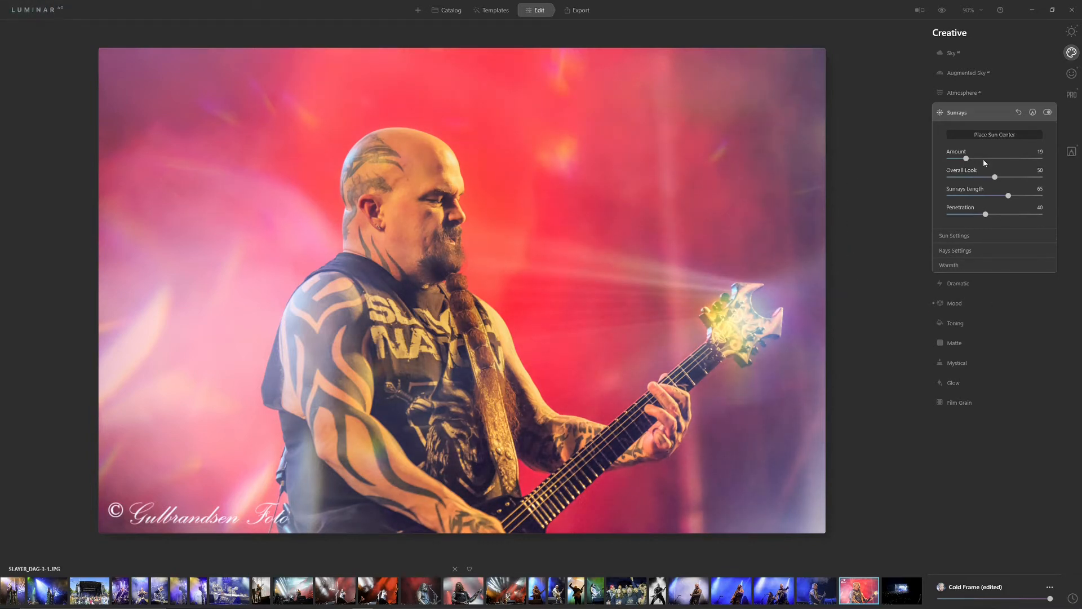
drag(966, 159, 958, 162)
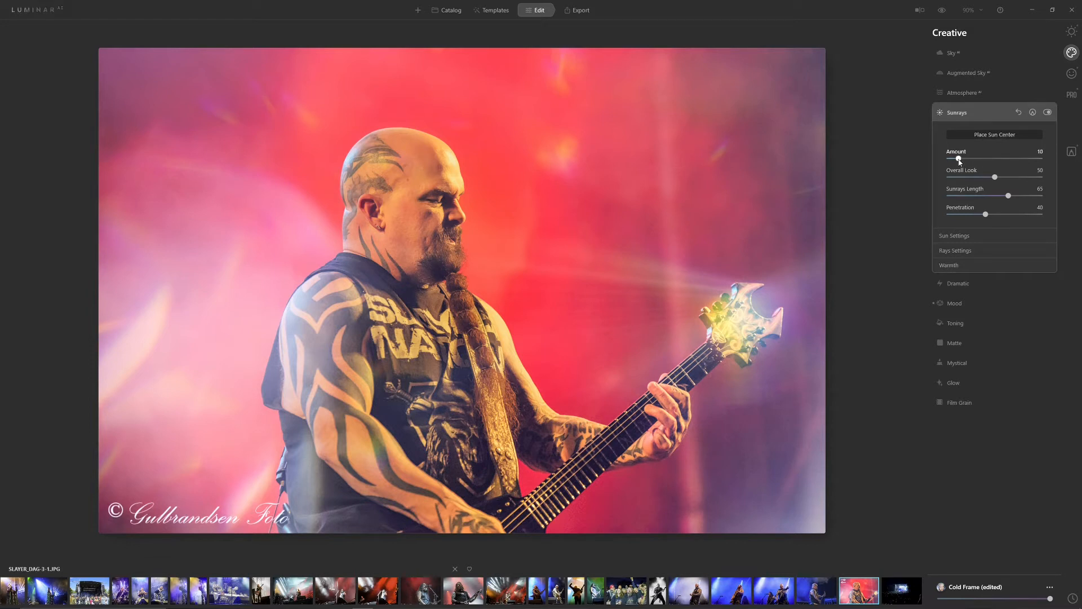
drag(959, 161, 957, 162)
Switch off the Toning effect, set the Mystical amount to 26 and toggle Mystical for comparison
click(953, 325)
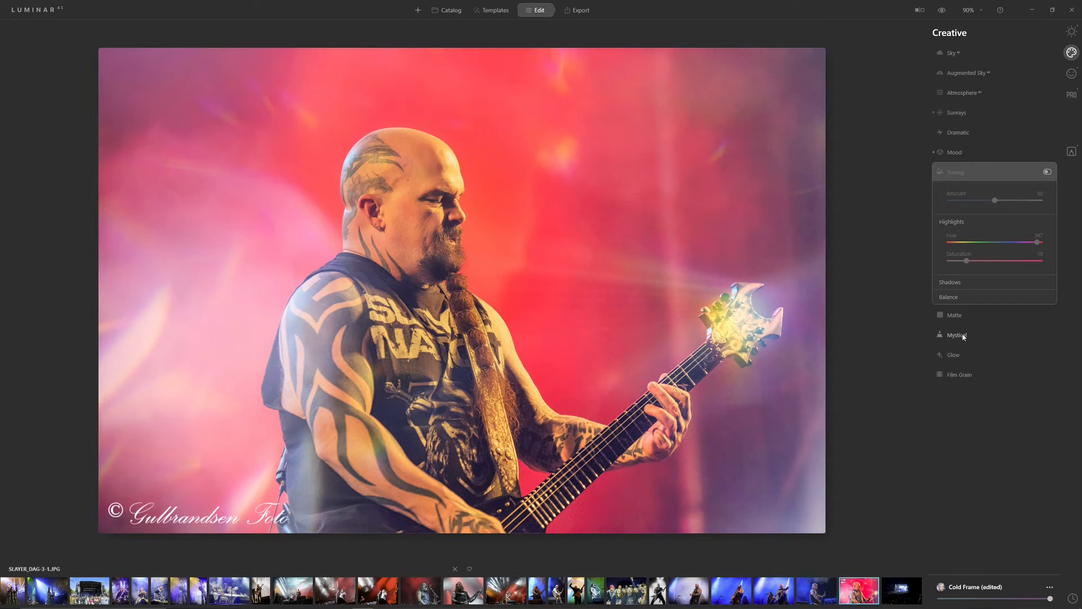
click(957, 335)
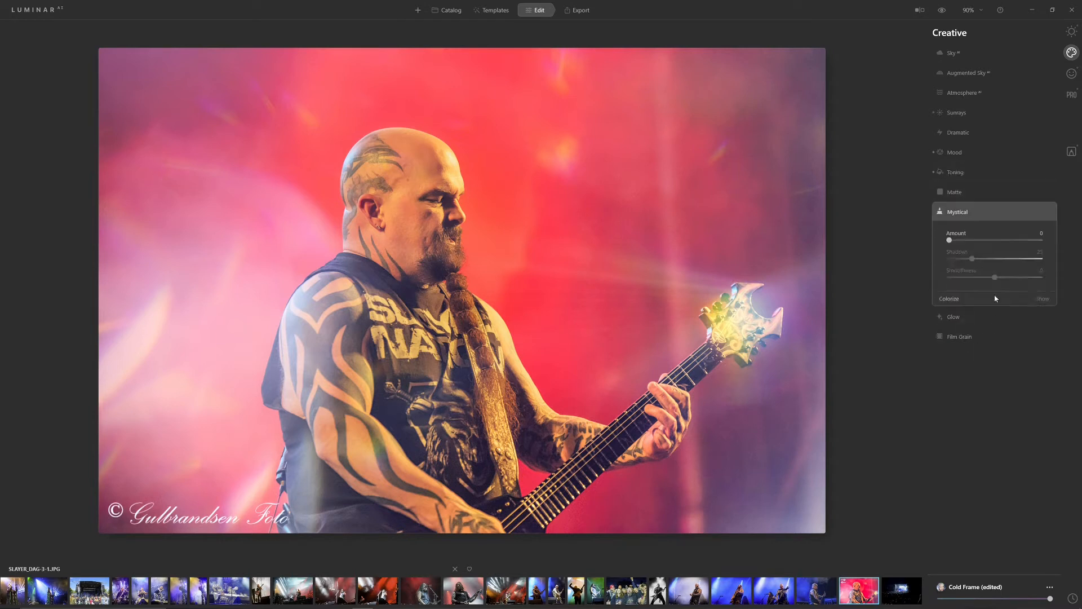
click(973, 240)
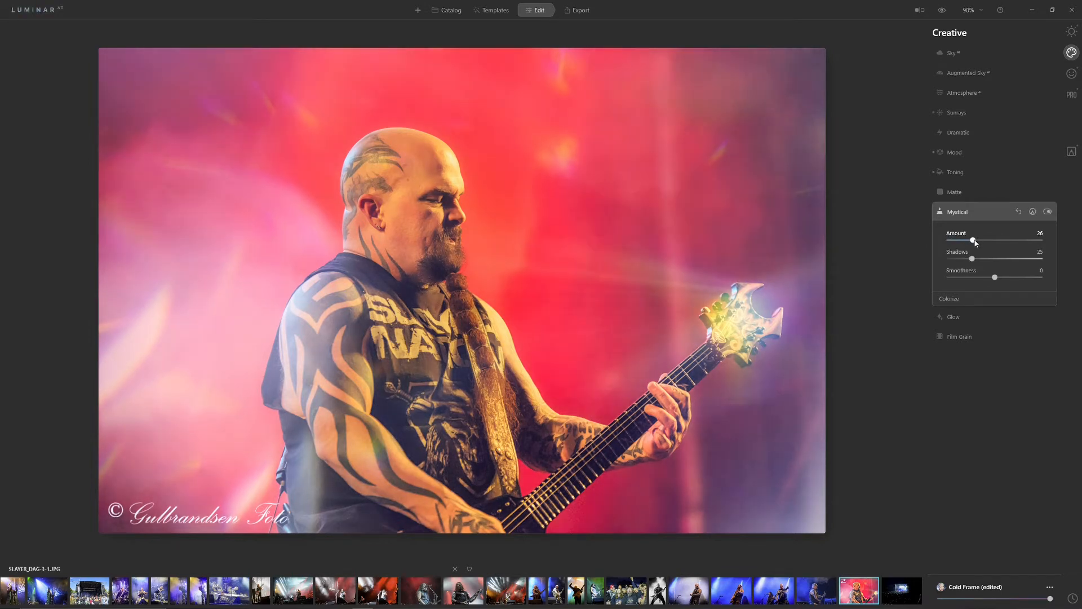
click(1046, 213)
Add a Soft Focus Glow with an amount of 16
click(953, 317)
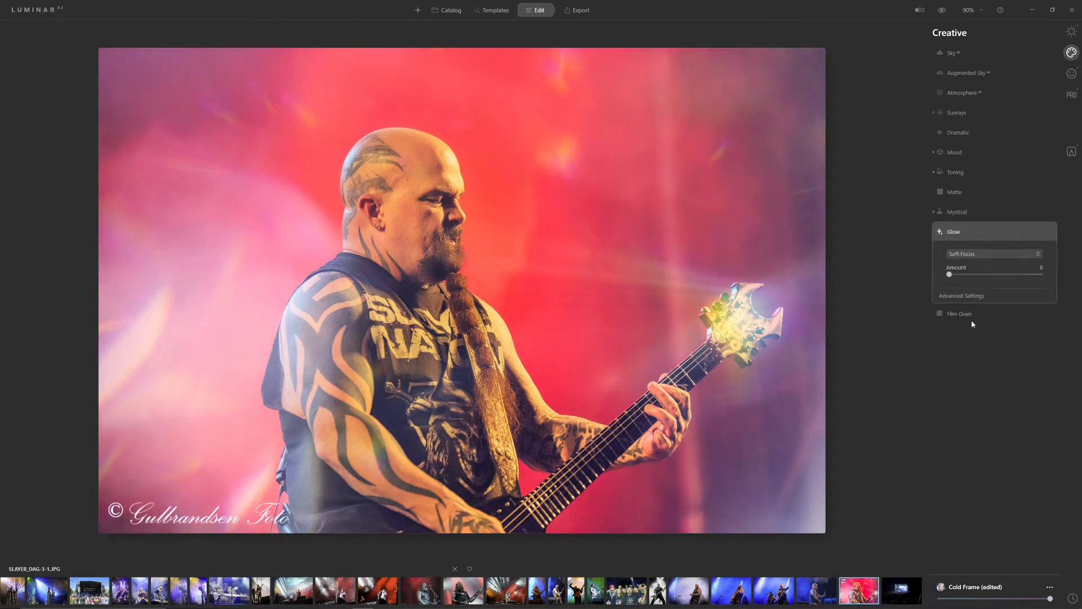
click(963, 275)
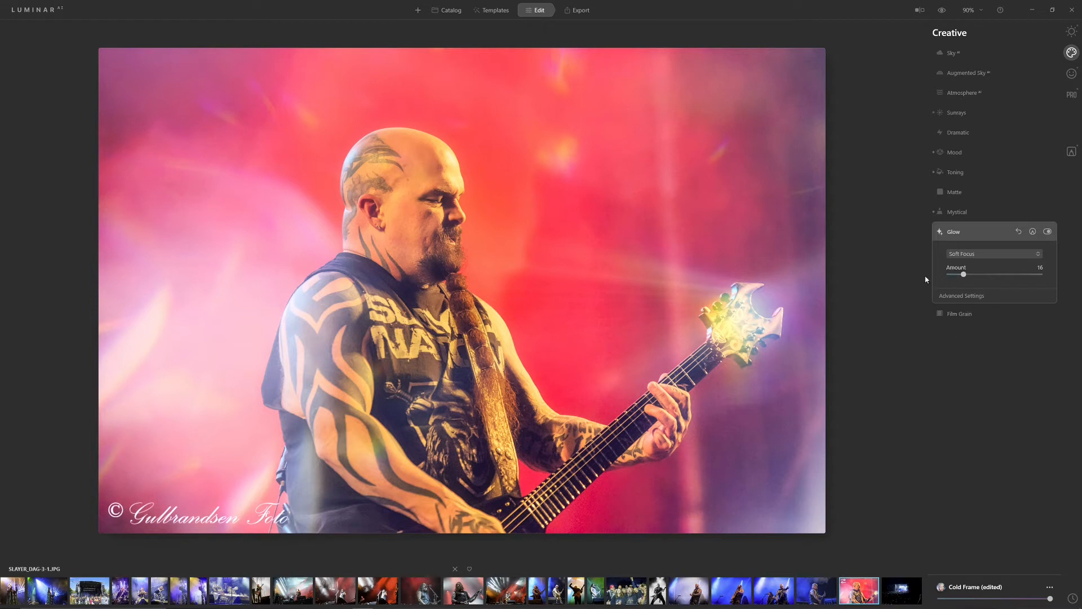
Set the Supercontrast Midtones Contrast to 18 in the Professional tools
click(1073, 103)
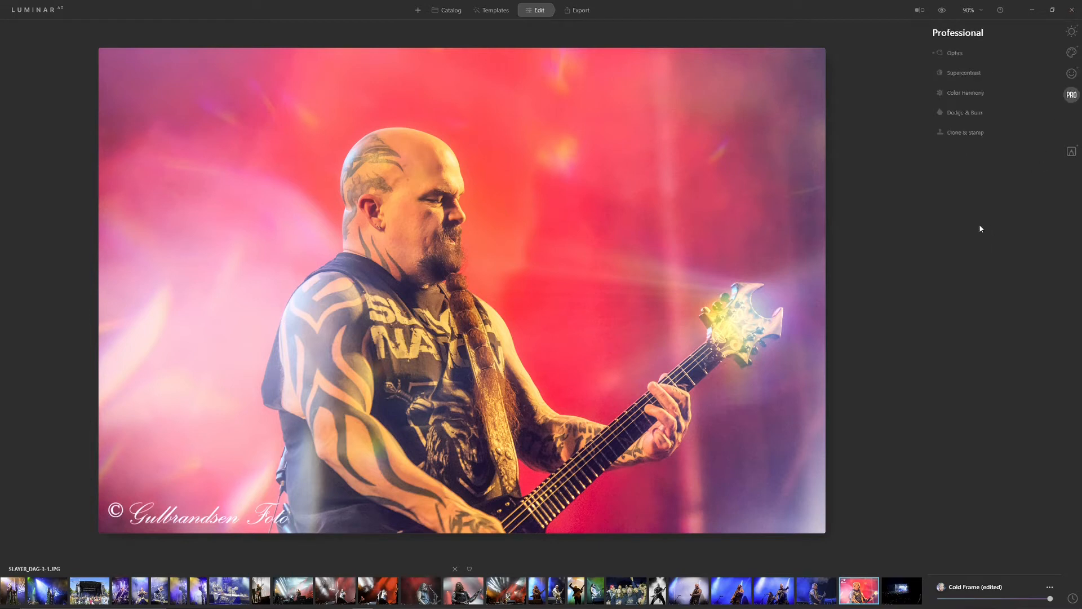
click(965, 75)
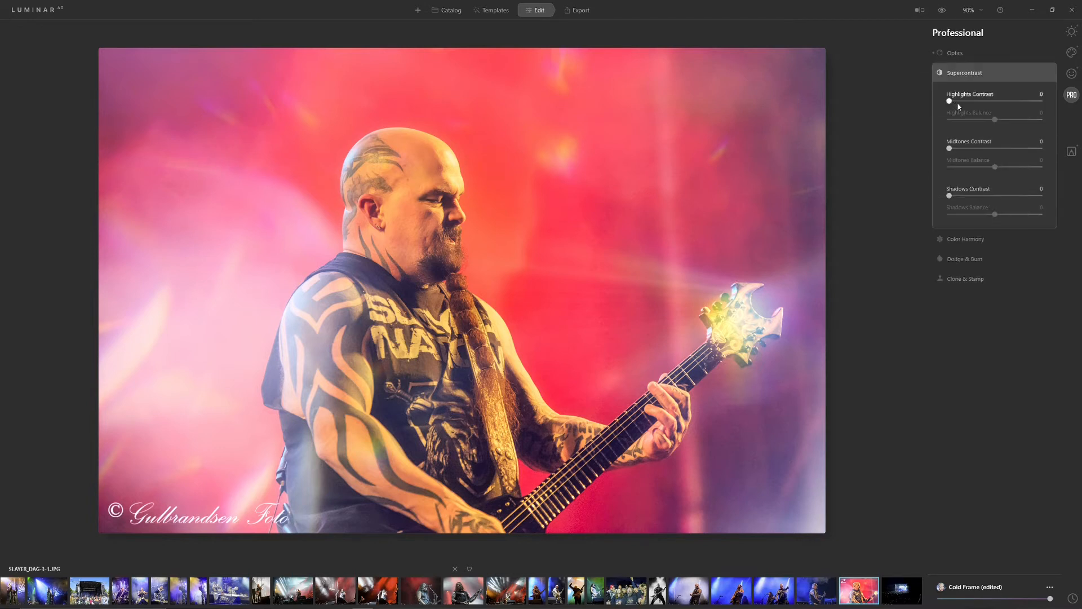
click(970, 149)
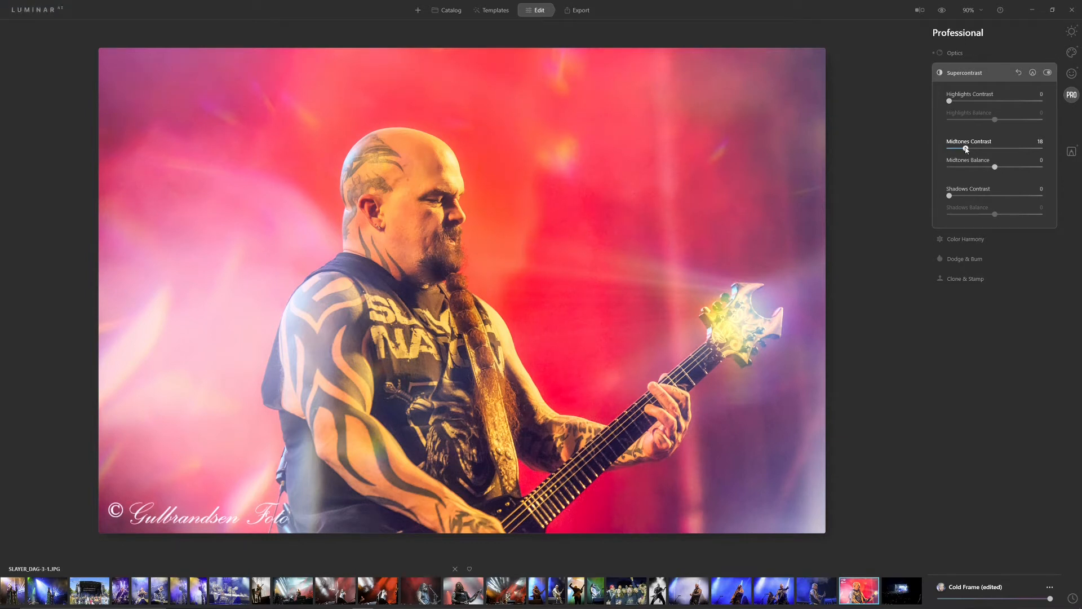
Erase Supercontrast from the guitarist with a paint mask at radius 112 and opacity 100, and set Highlights Contrast to 19
click(1030, 73)
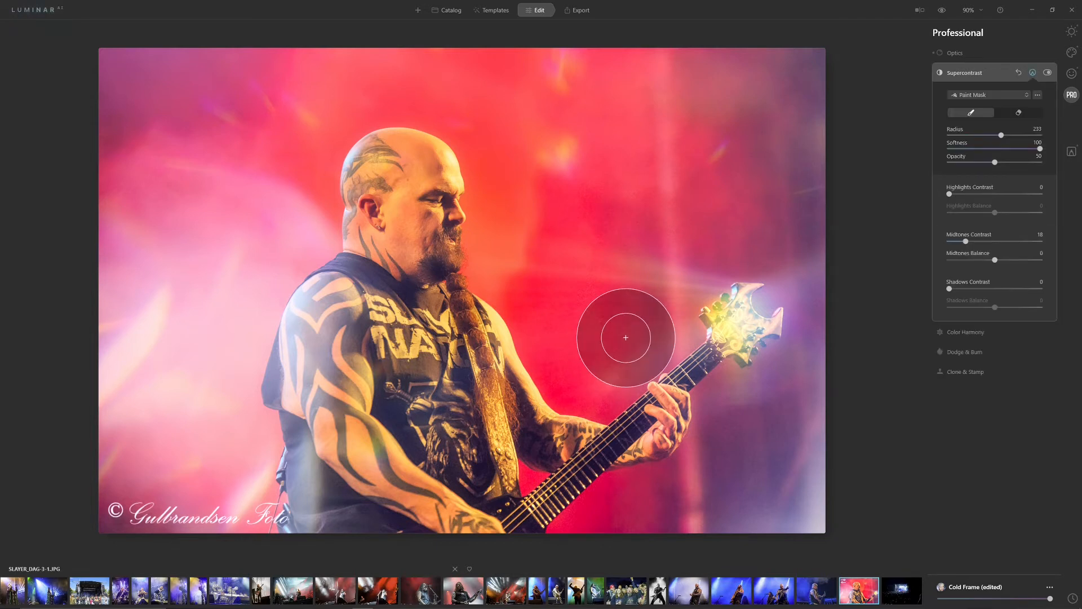
click(1013, 114)
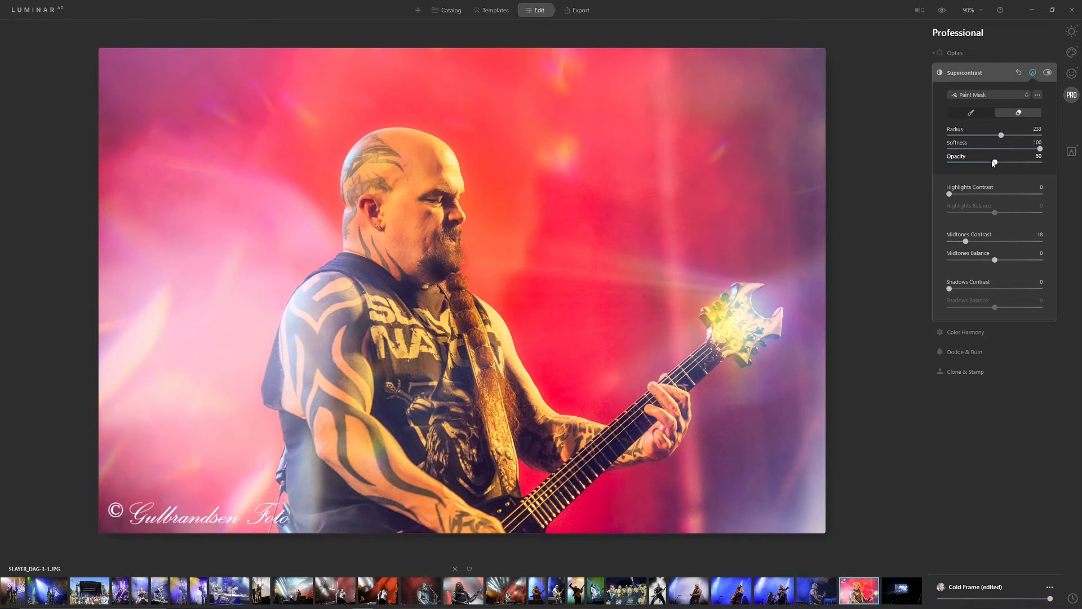
drag(994, 163, 1041, 163)
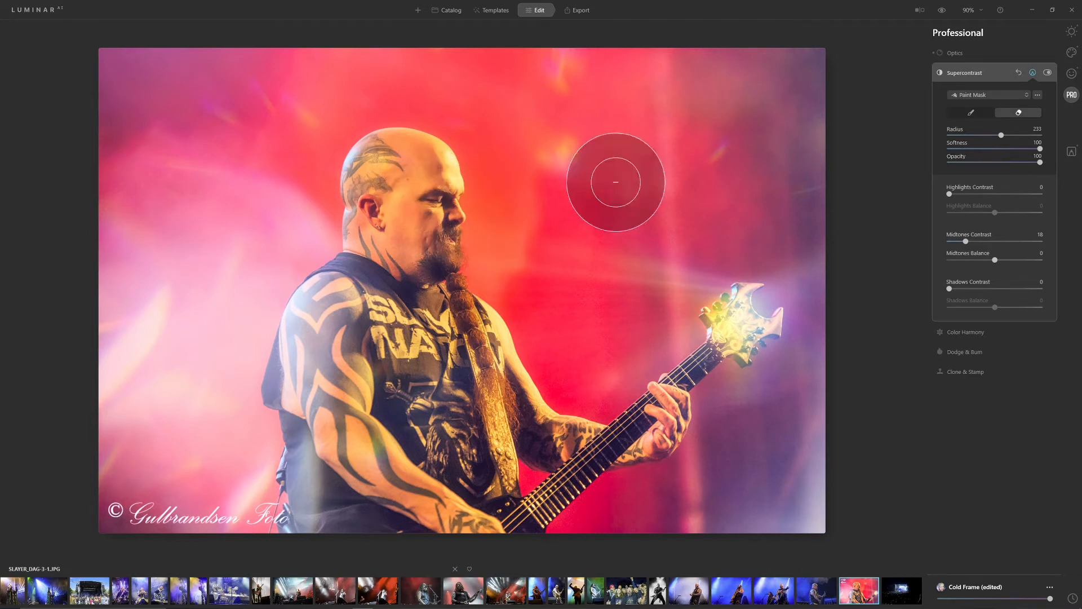
drag(1000, 134, 972, 136)
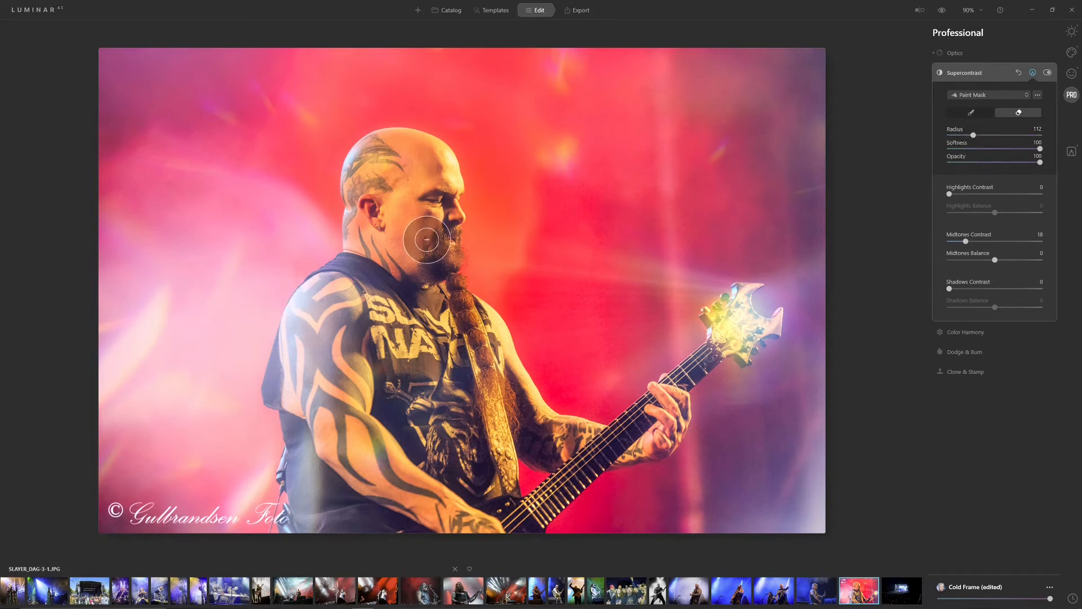
mouse_move(434, 211)
mouse_down()
mouse_move(437, 185)
mouse_move(444, 208)
mouse_move(437, 167)
mouse_move(364, 145)
mouse_move(358, 231)
mouse_move(374, 277)
mouse_move(393, 212)
mouse_move(420, 280)
mouse_move(414, 226)
mouse_move(425, 216)
mouse_move(391, 179)
mouse_move(429, 229)
mouse_move(402, 234)
mouse_move(420, 237)
mouse_move(489, 459)
mouse_move(483, 380)
mouse_move(506, 474)
mouse_move(466, 531)
mouse_move(514, 534)
mouse_move(311, 533)
mouse_move(291, 346)
mouse_move(314, 304)
mouse_move(358, 270)
mouse_move(373, 268)
mouse_move(368, 435)
mouse_move(355, 454)
mouse_move(316, 372)
mouse_move(329, 479)
mouse_move(369, 524)
mouse_move(430, 538)
mouse_move(488, 530)
mouse_move(422, 507)
mouse_move(352, 397)
mouse_move(420, 441)
mouse_move(352, 297)
mouse_move(444, 459)
mouse_move(397, 304)
mouse_move(510, 493)
mouse_move(507, 533)
mouse_move(703, 356)
mouse_move(731, 305)
mouse_move(736, 323)
mouse_move(766, 315)
mouse_move(702, 354)
mouse_move(562, 492)
mouse_move(481, 507)
mouse_move(485, 389)
mouse_move(654, 431)
mouse_move(527, 388)
mouse_move(445, 304)
mouse_move(352, 441)
mouse_move(453, 509)
mouse_move(393, 276)
mouse_move(432, 172)
mouse_move(418, 264)
mouse_move(380, 148)
mouse_move(430, 251)
mouse_move(366, 203)
mouse_move(459, 530)
mouse_up()
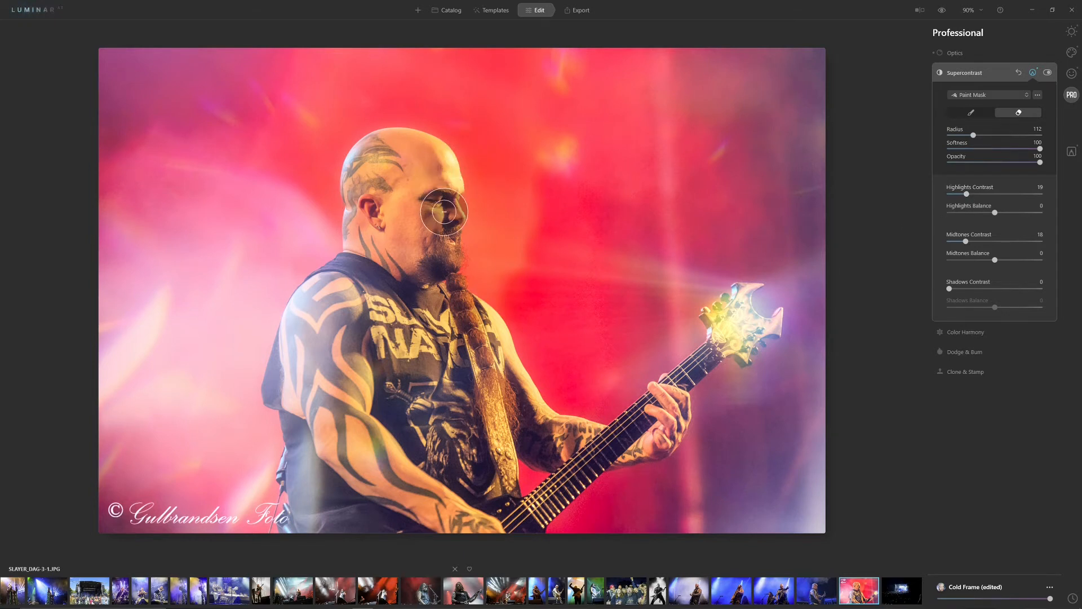
mouse_move(444, 211)
mouse_down()
mouse_move(435, 185)
mouse_move(399, 159)
mouse_move(386, 223)
mouse_move(362, 263)
mouse_move(341, 411)
mouse_move(379, 398)
mouse_move(413, 415)
mouse_up()
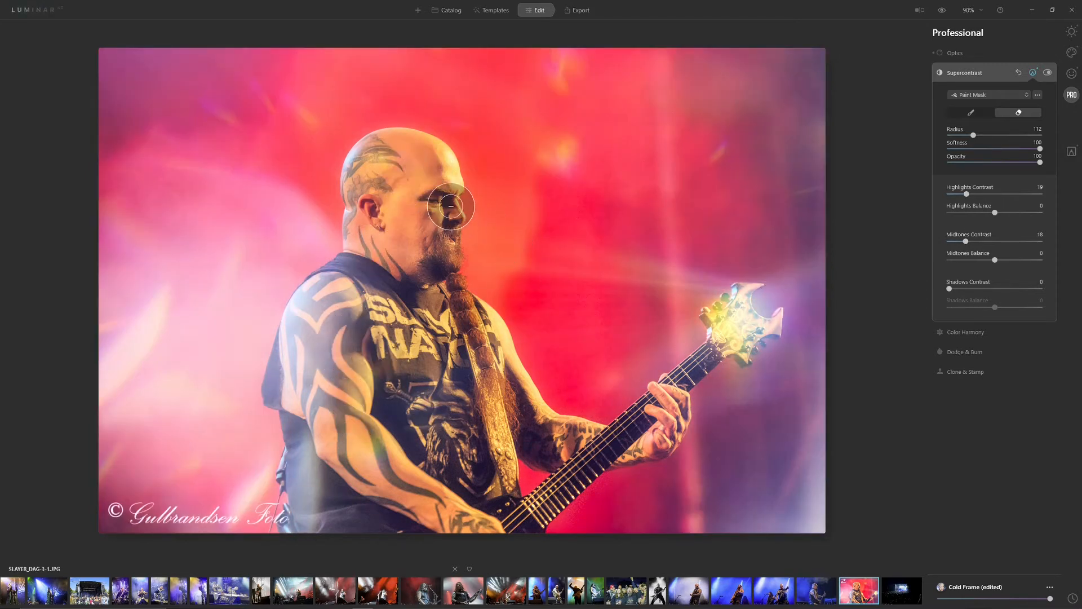
mouse_move(451, 213)
mouse_down()
mouse_move(429, 261)
mouse_move(439, 256)
mouse_move(481, 352)
mouse_move(478, 319)
mouse_move(507, 348)
mouse_move(512, 379)
mouse_move(551, 438)
mouse_move(514, 436)
mouse_move(585, 457)
mouse_move(648, 420)
mouse_up()
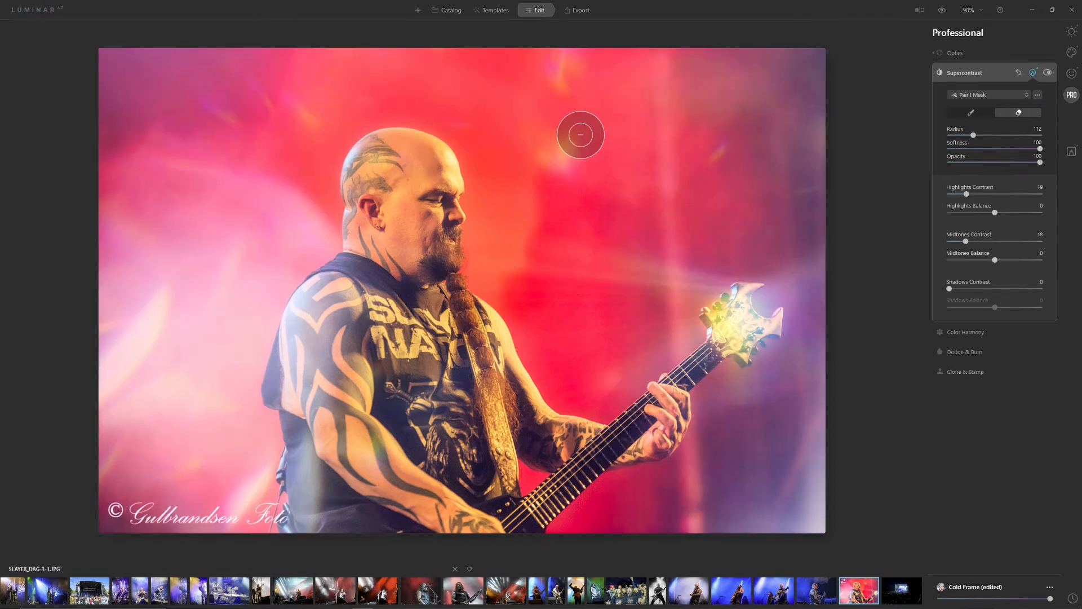
Toggle Supercontrast off and on for comparison, and set its Shadows Contrast to 13
click(1047, 73)
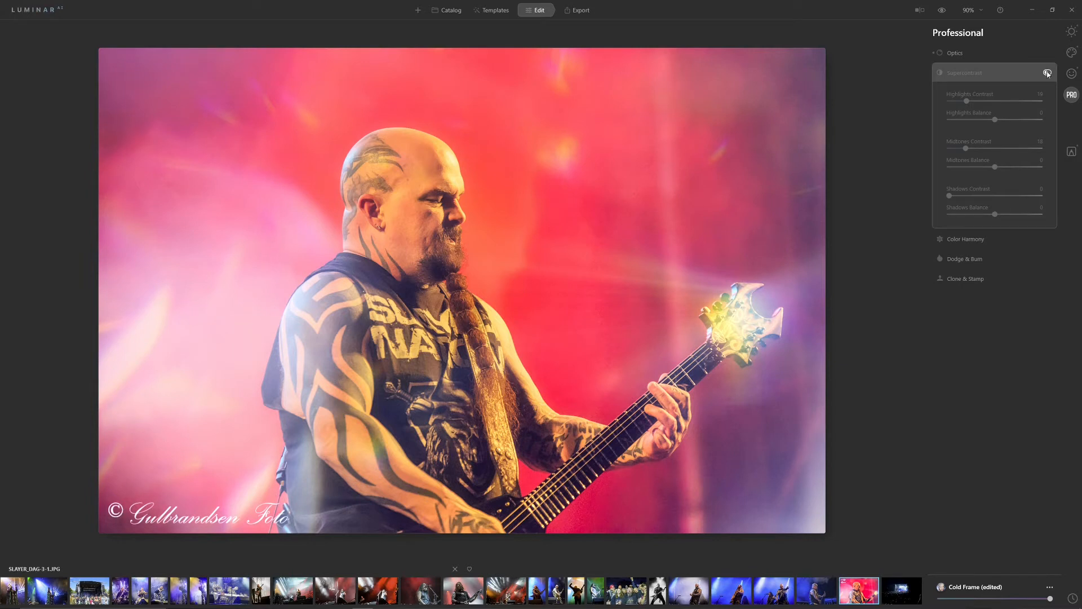
click(1047, 73)
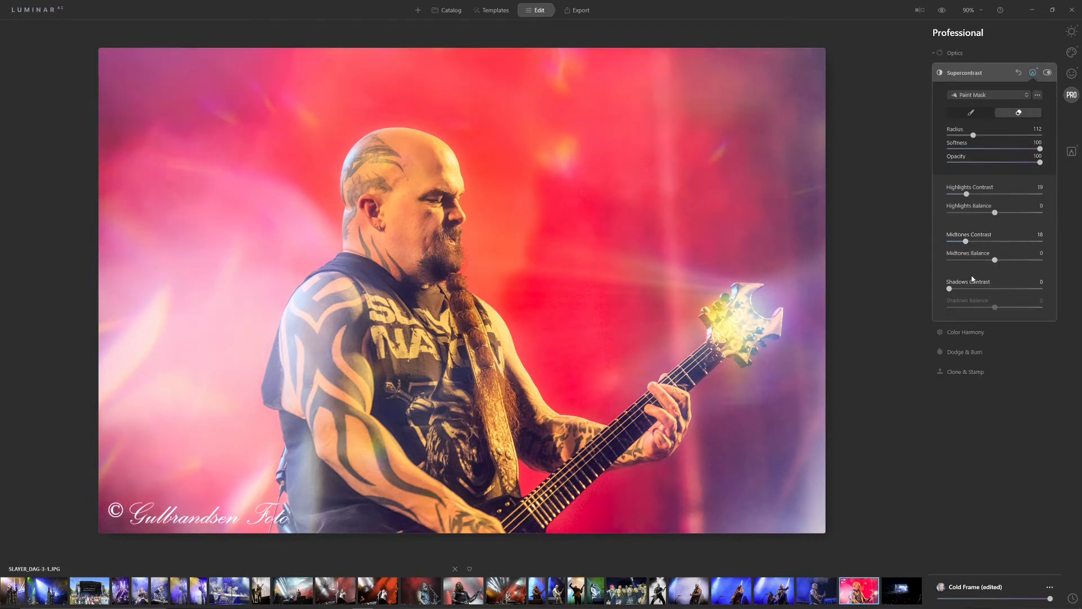
drag(963, 289, 984, 289)
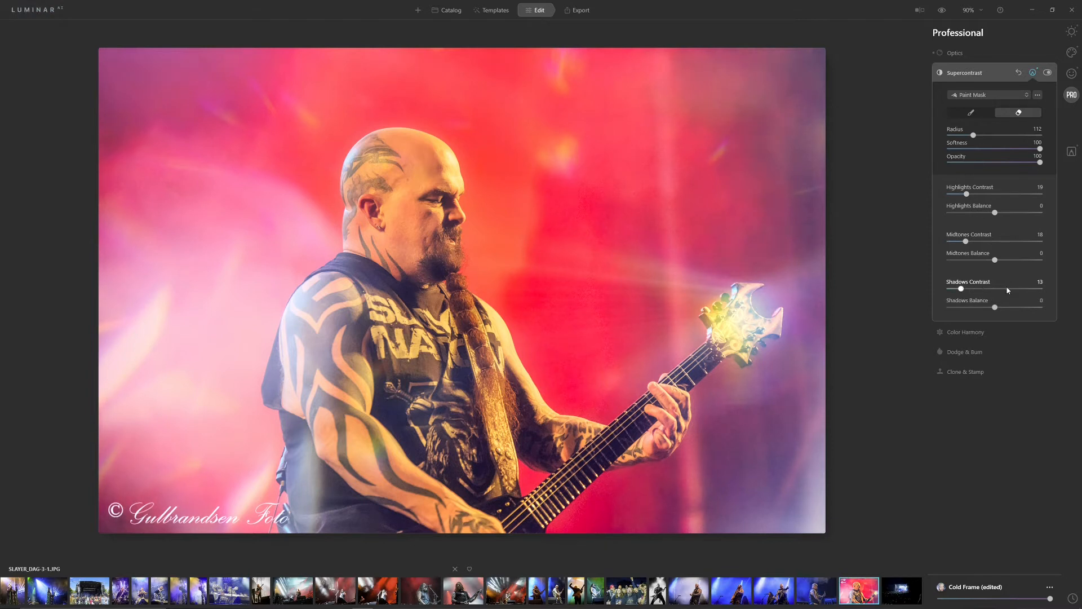
Copy the paint mask of the Supercontrast tool
click(961, 332)
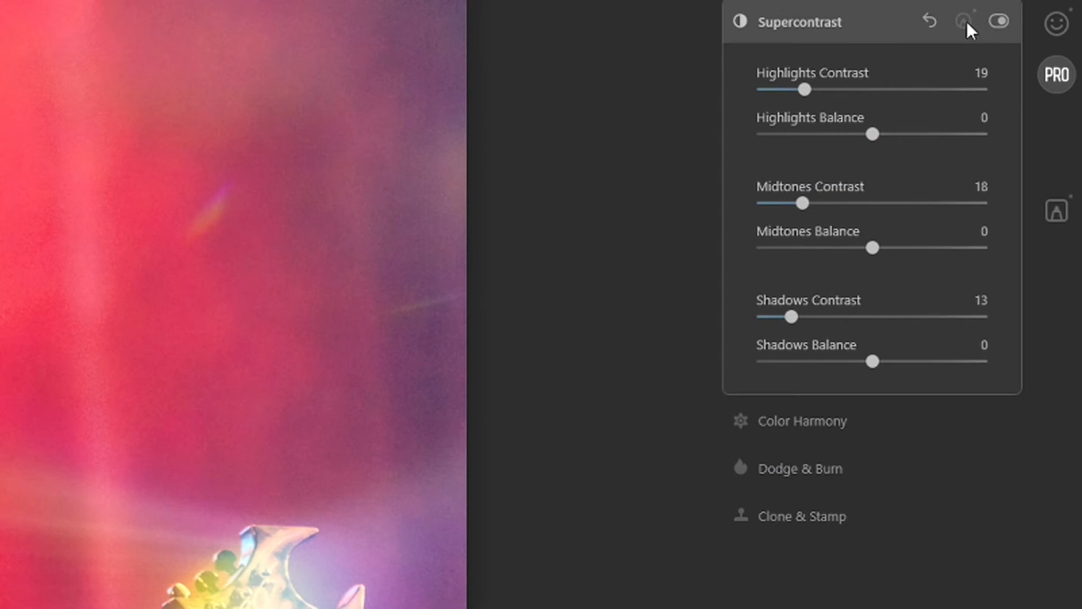
click(965, 22)
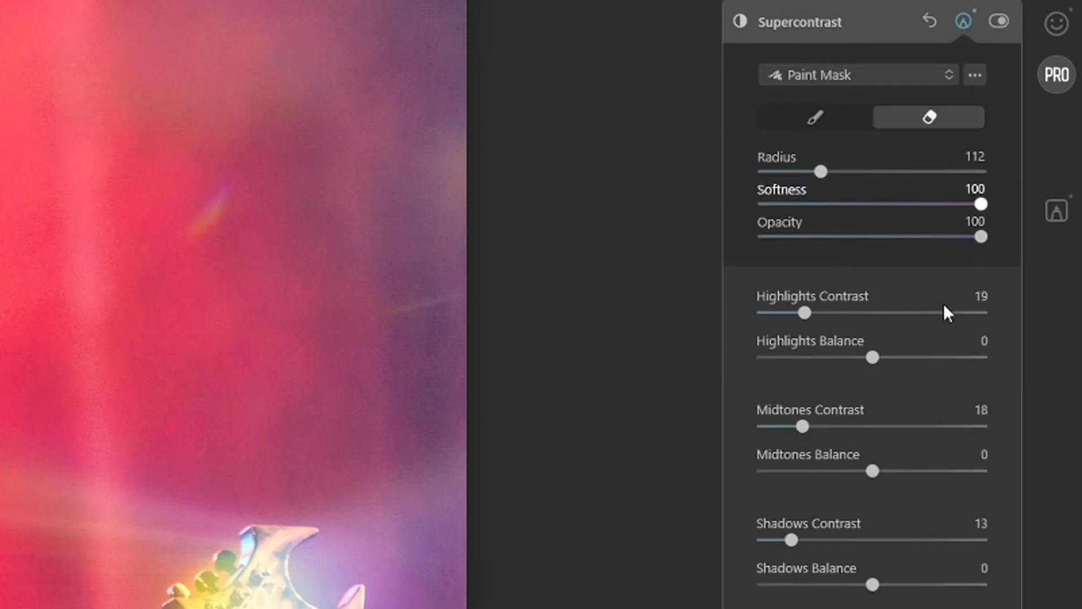
click(976, 72)
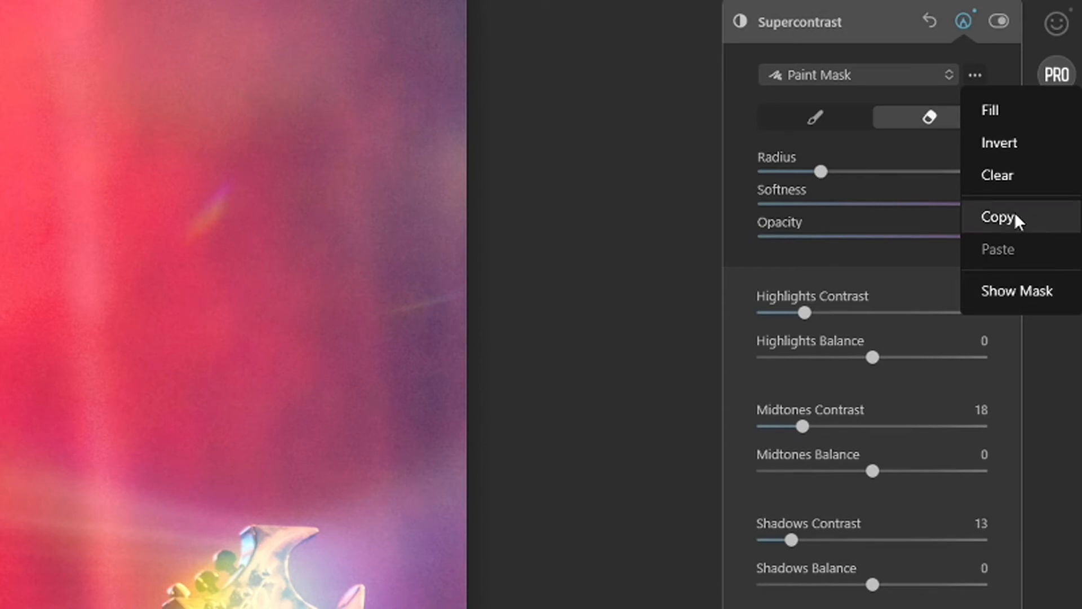
click(997, 217)
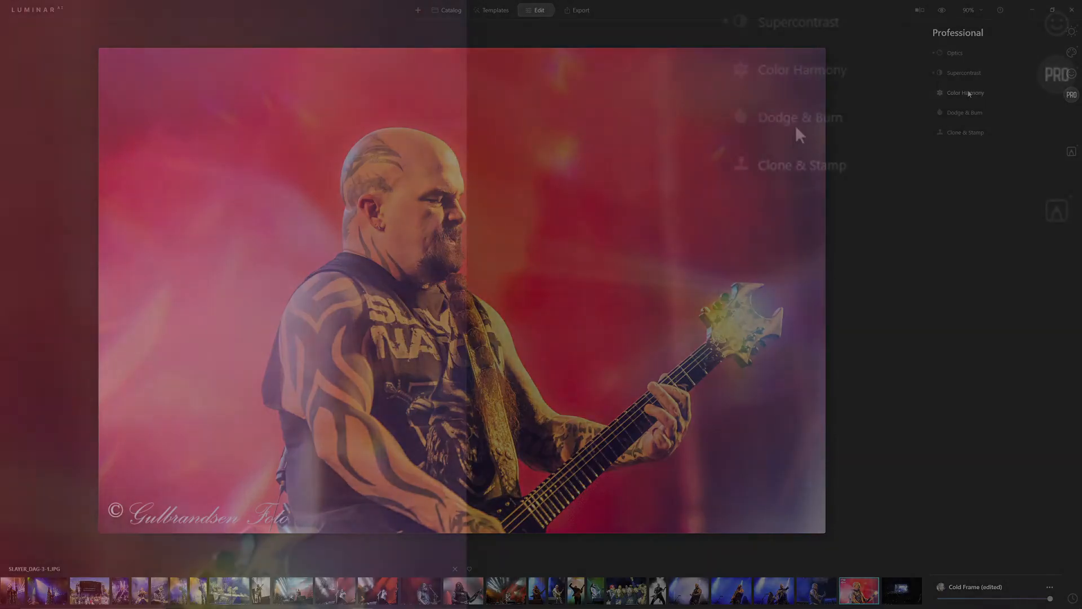
Try a Color Contrast amount of 6 in Color Harmony
click(967, 93)
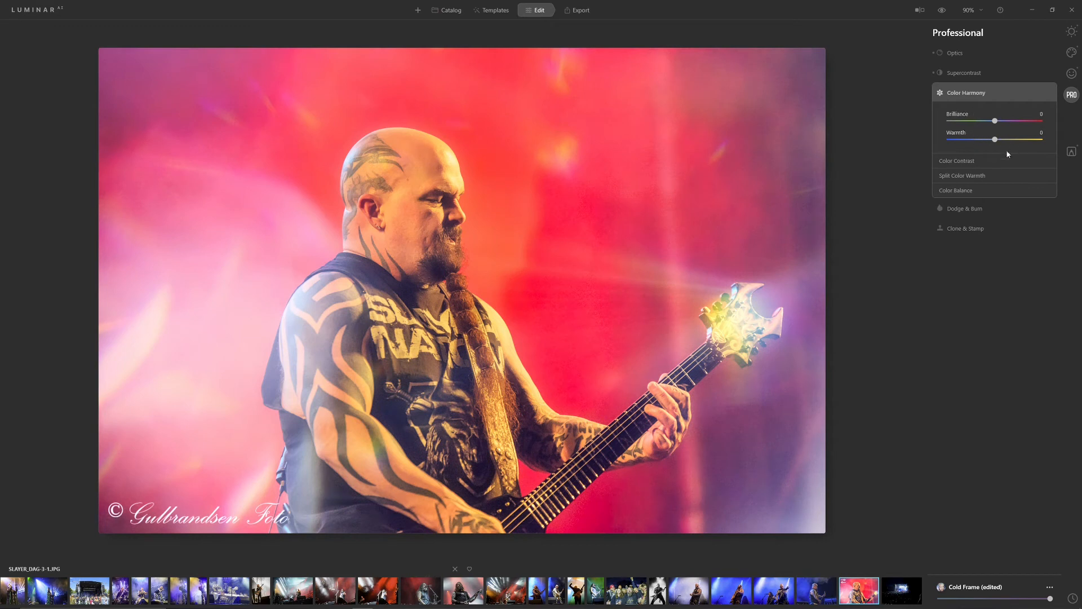
click(982, 164)
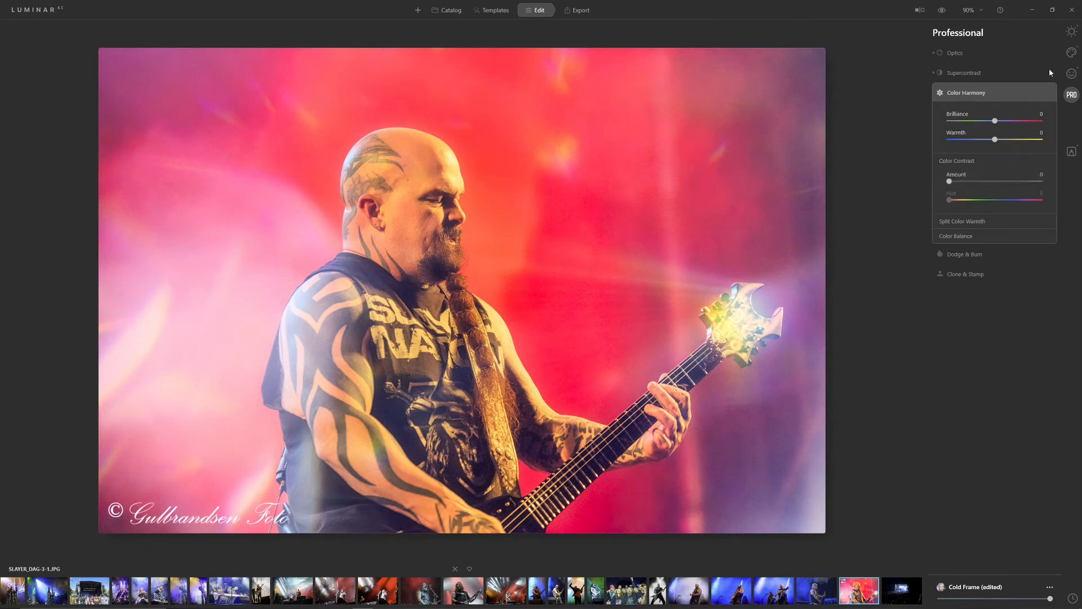
click(1023, 93)
click(1023, 93)
click(954, 181)
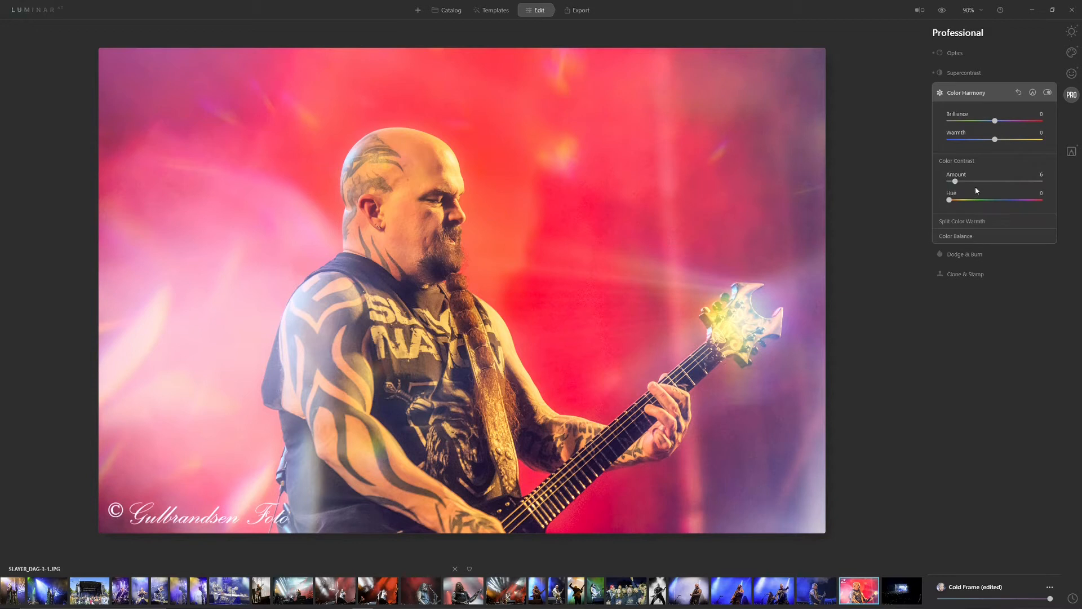
Paste the copied Supercontrast mask into the Color Harmony tool
click(1034, 95)
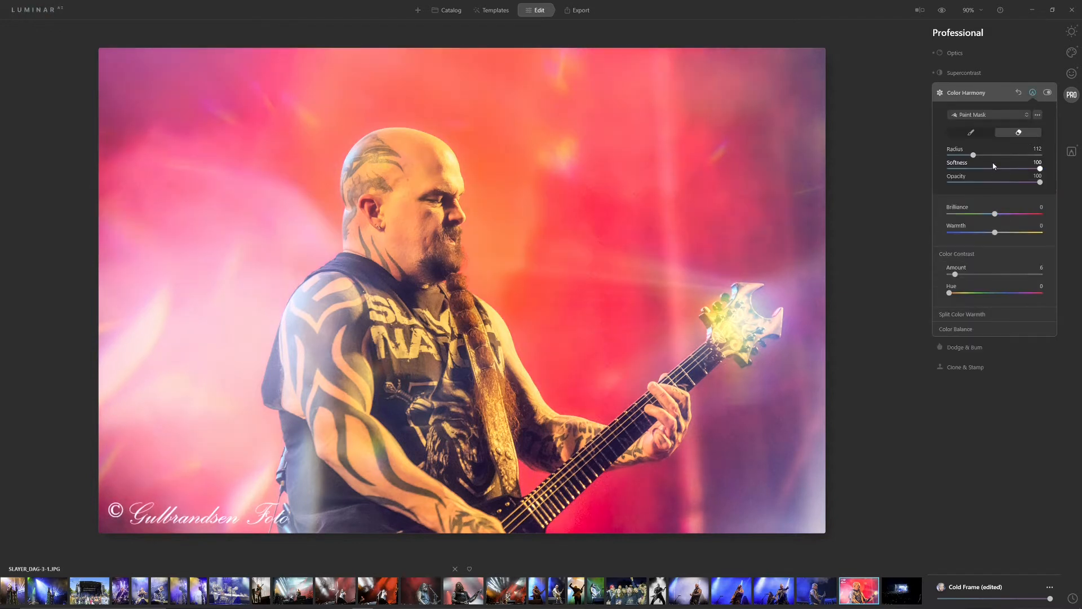
click(1039, 116)
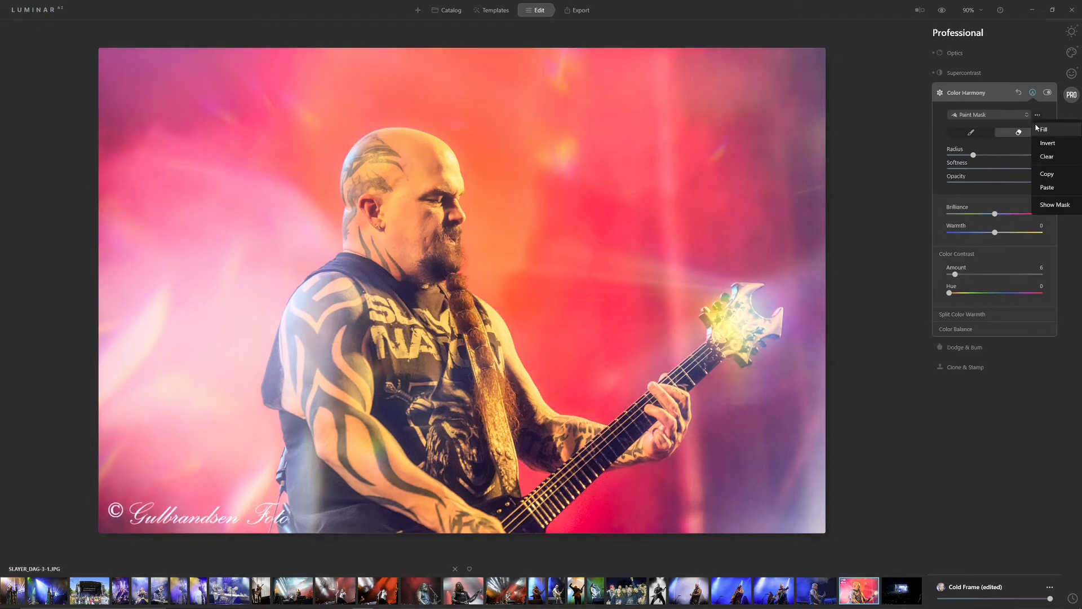
click(1052, 192)
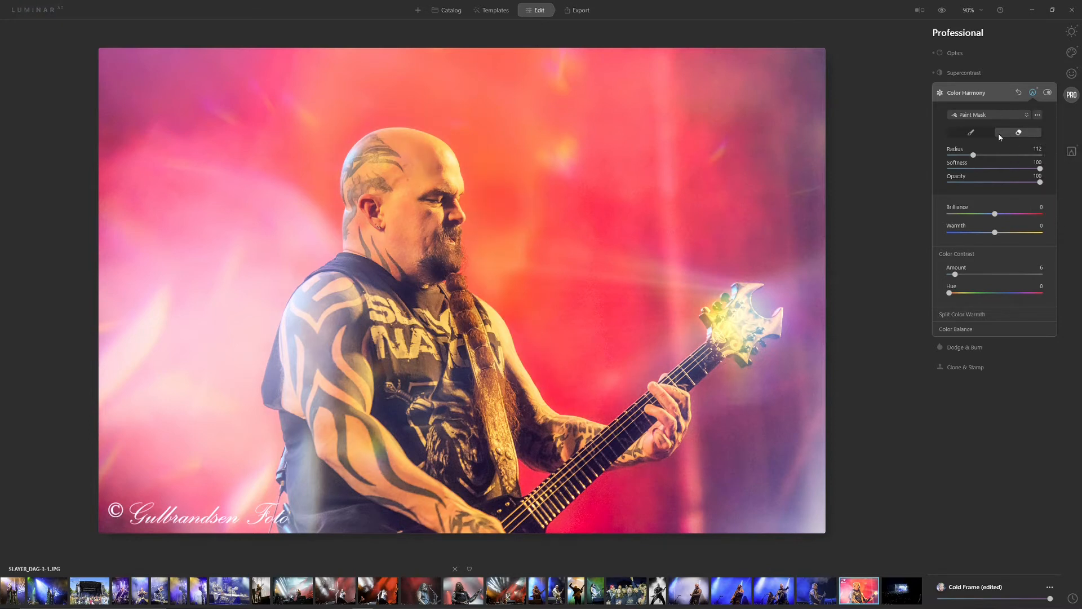
Try a Color Contrast amount of 28, return it to 0 and switch off Color Harmony
click(973, 274)
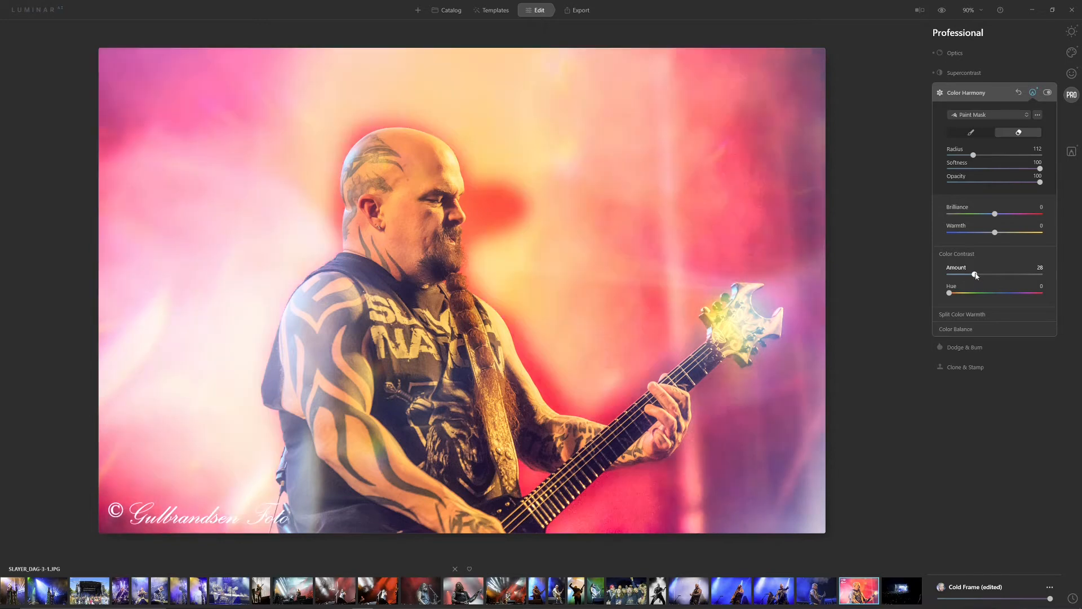
drag(970, 276, 946, 280)
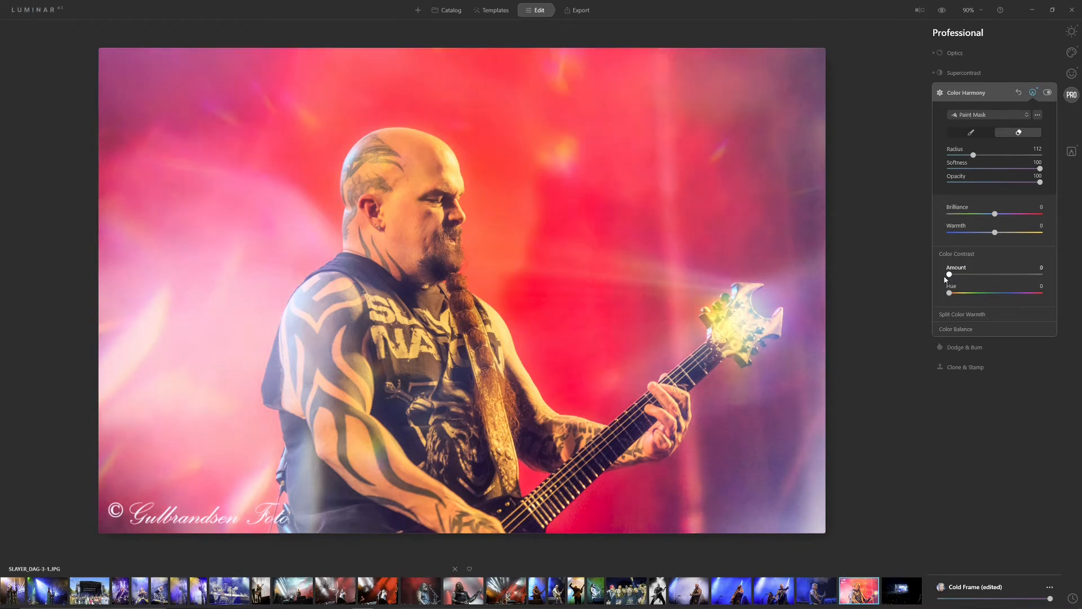
click(992, 95)
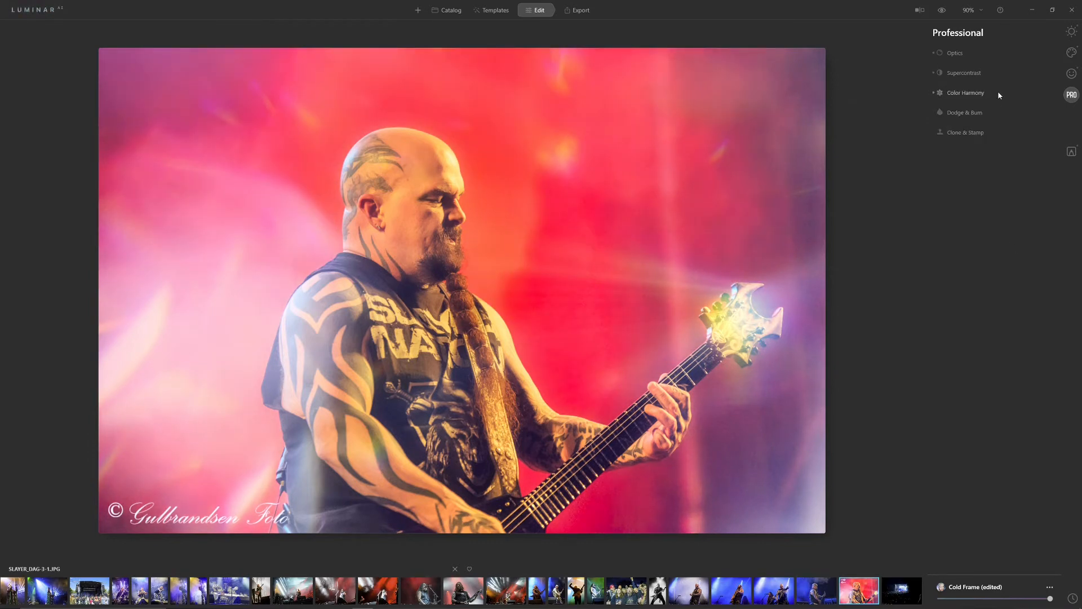
click(999, 95)
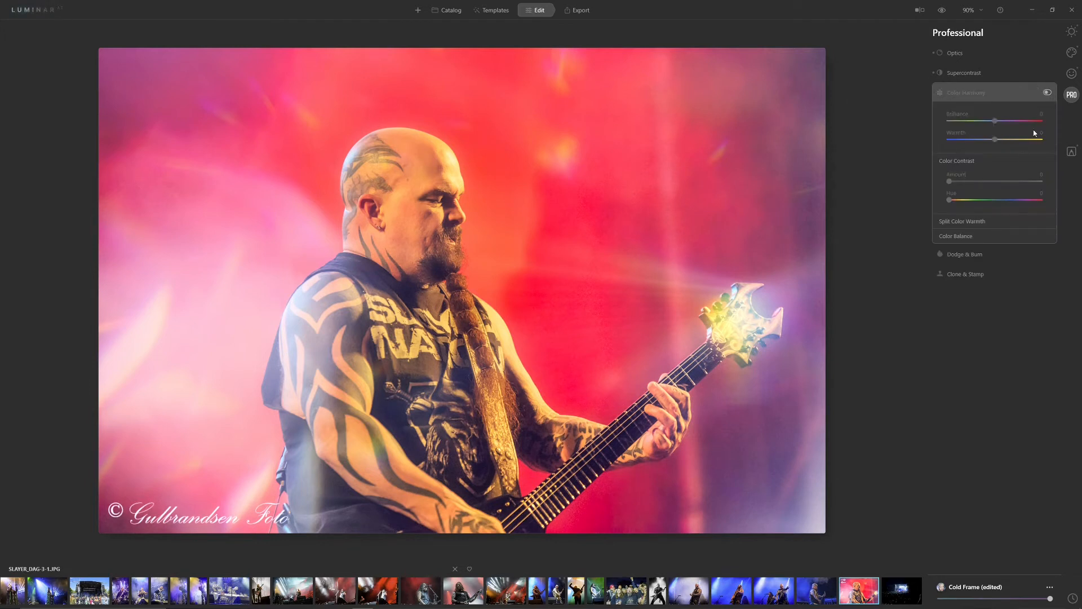
Set the portrait Face Light to 50 and raise the Skin tool's Shine Removal
click(1072, 74)
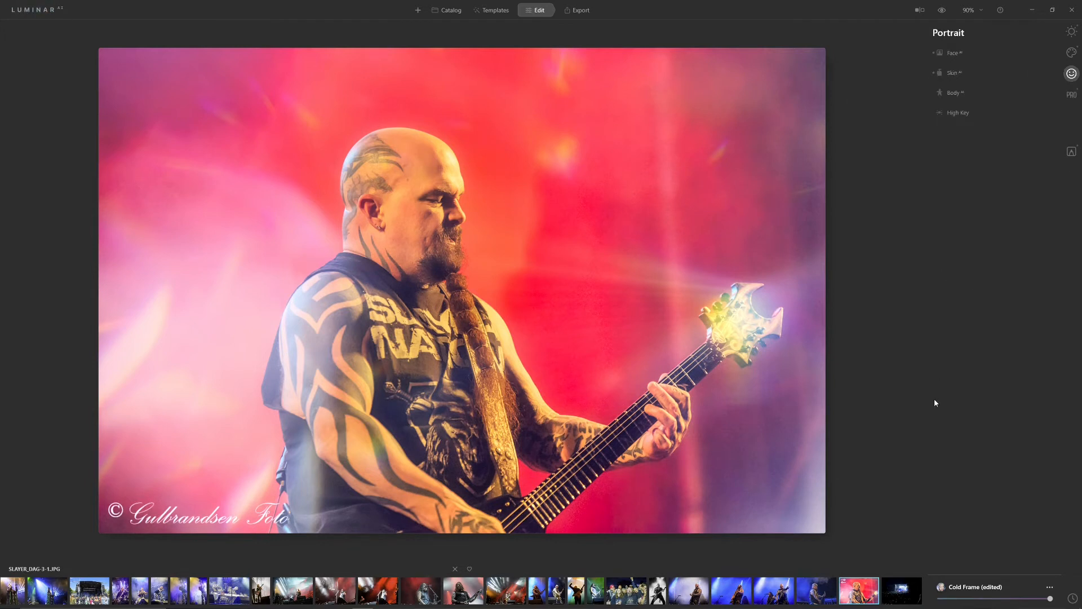
click(954, 53)
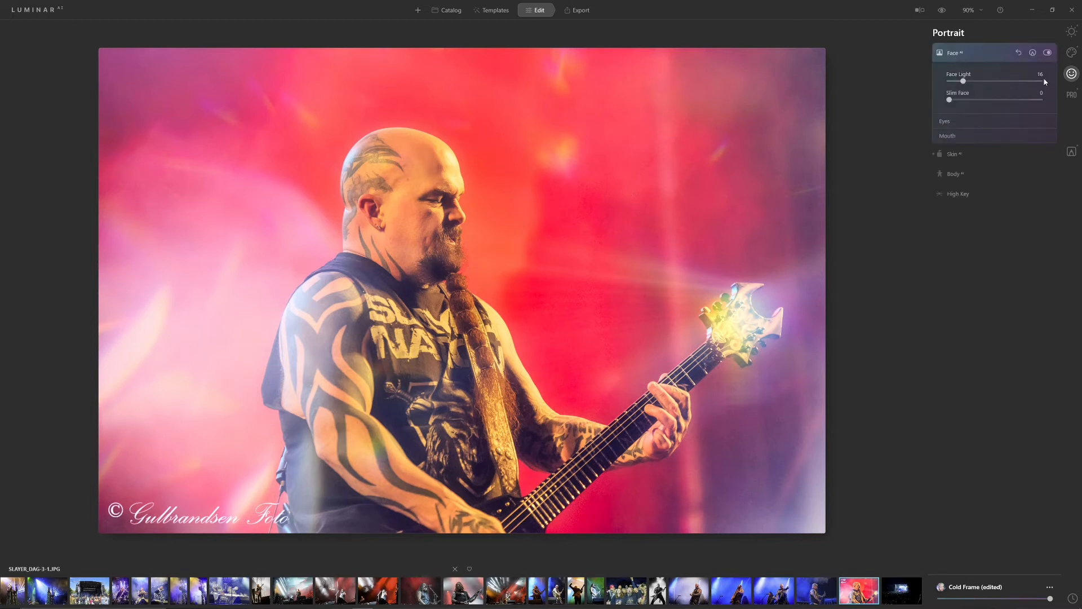
drag(964, 81, 996, 85)
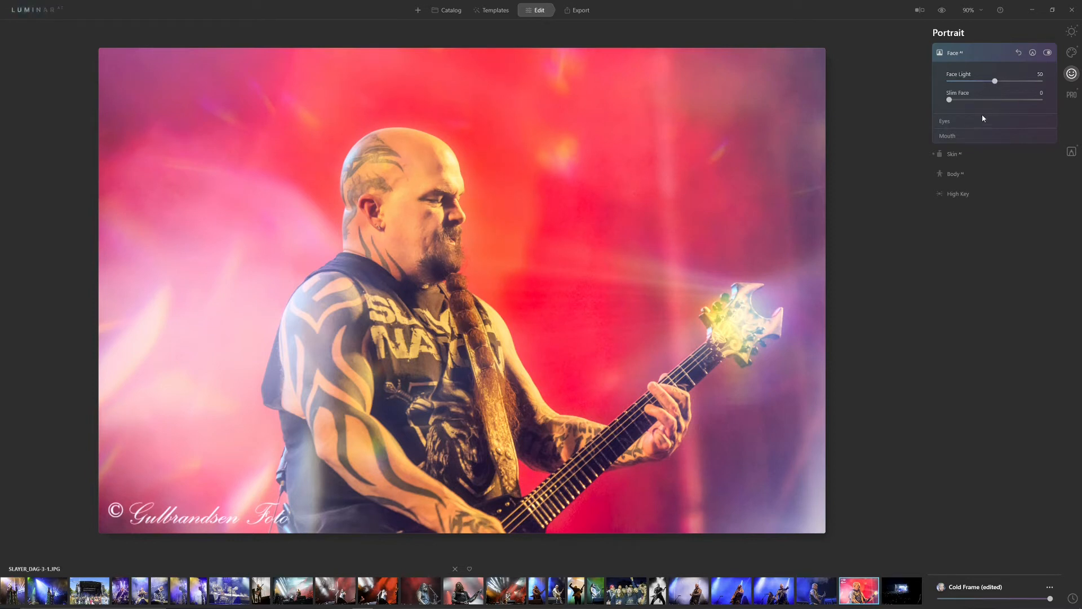
click(953, 154)
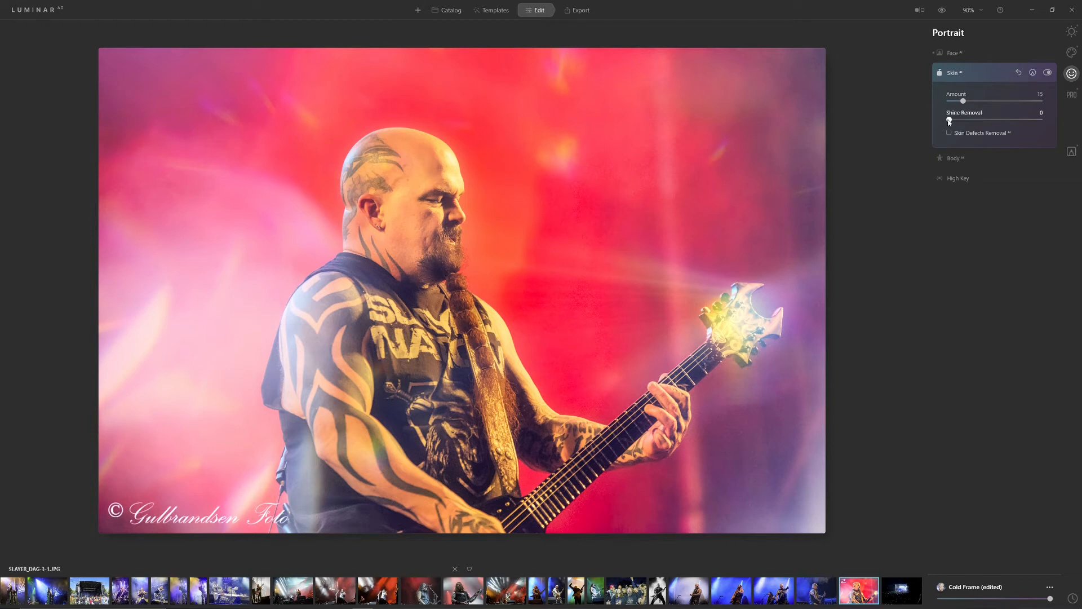
drag(949, 120, 976, 121)
Compare the edited photo with the original, and switch off Glow among the Creative tools
click(1072, 53)
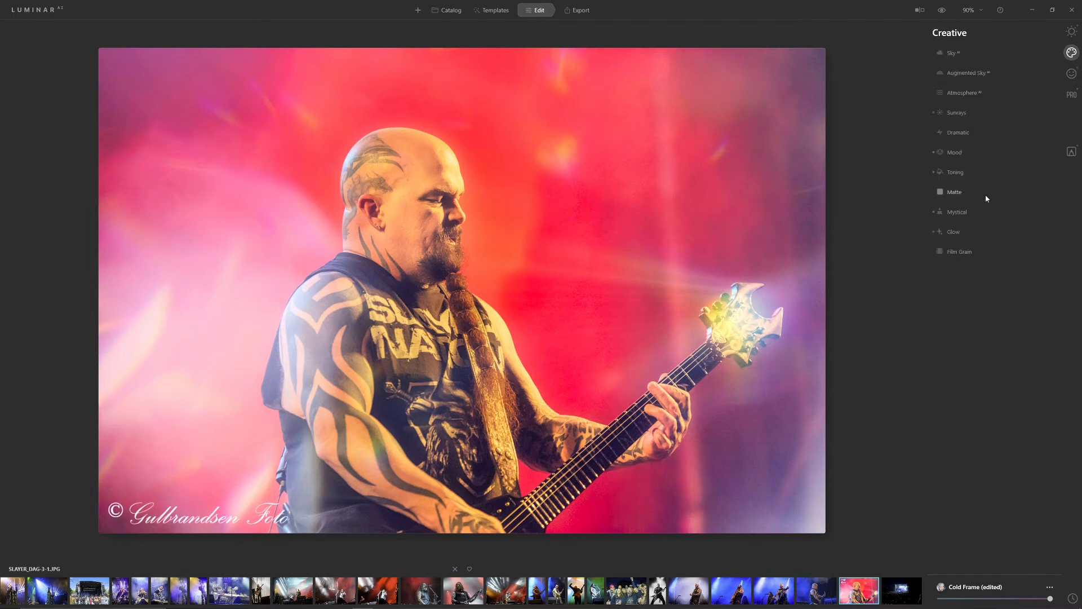
click(941, 11)
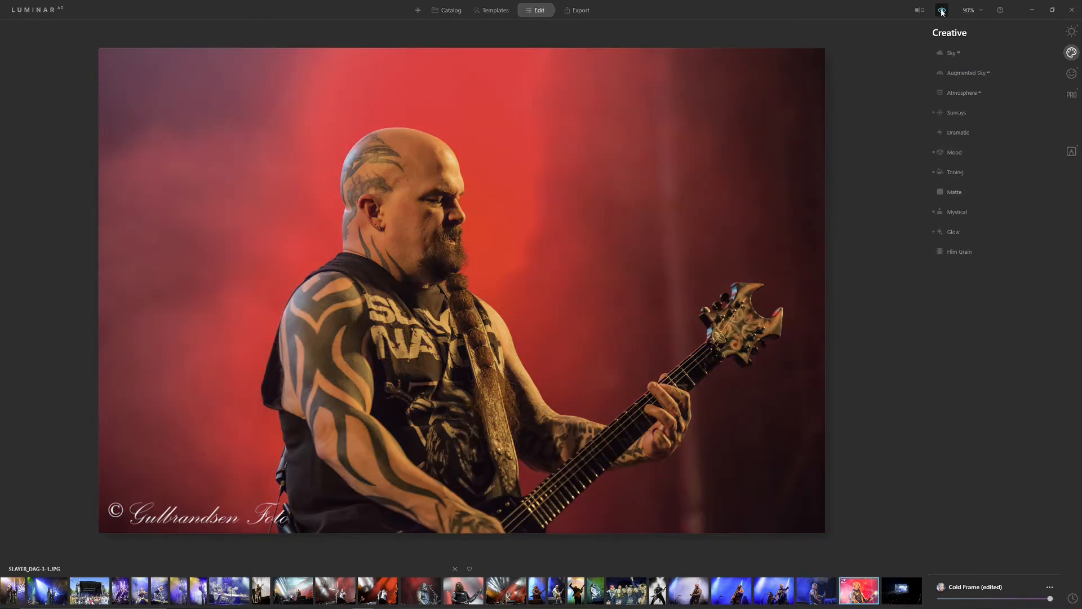
click(941, 10)
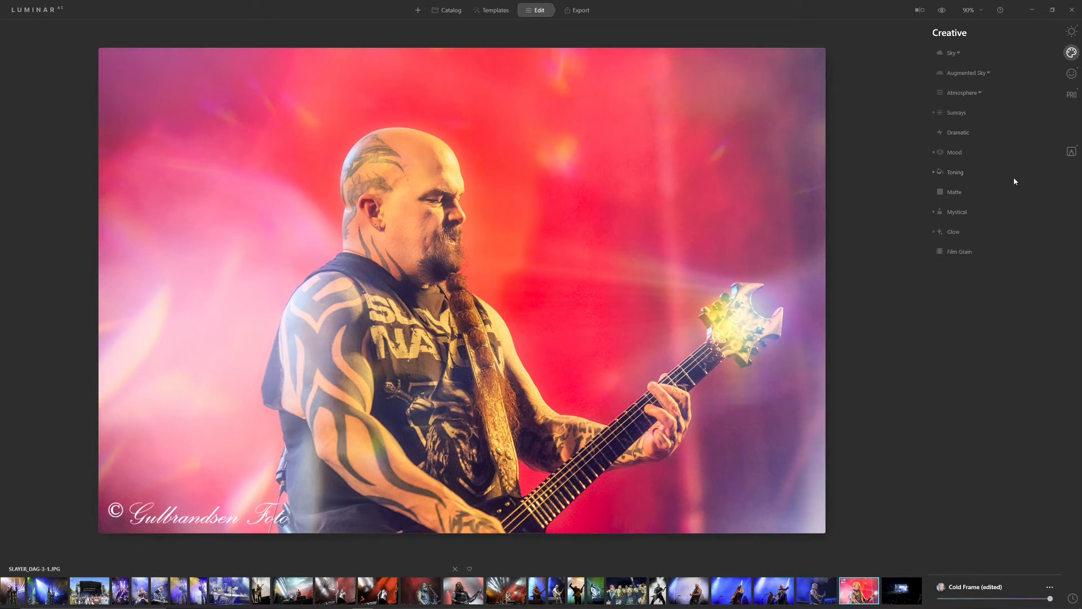
click(953, 232)
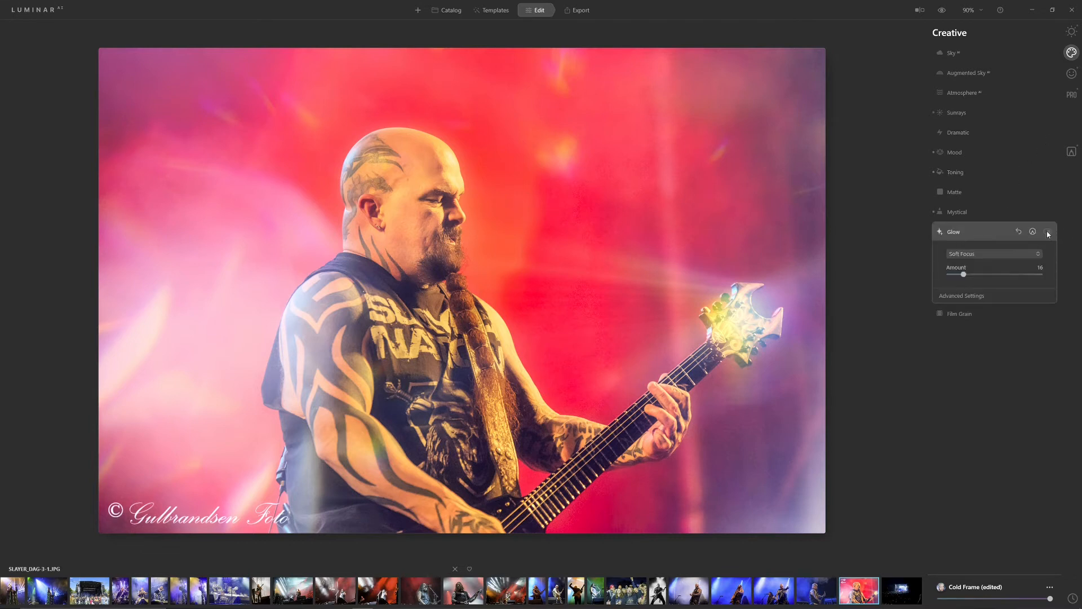
click(1047, 231)
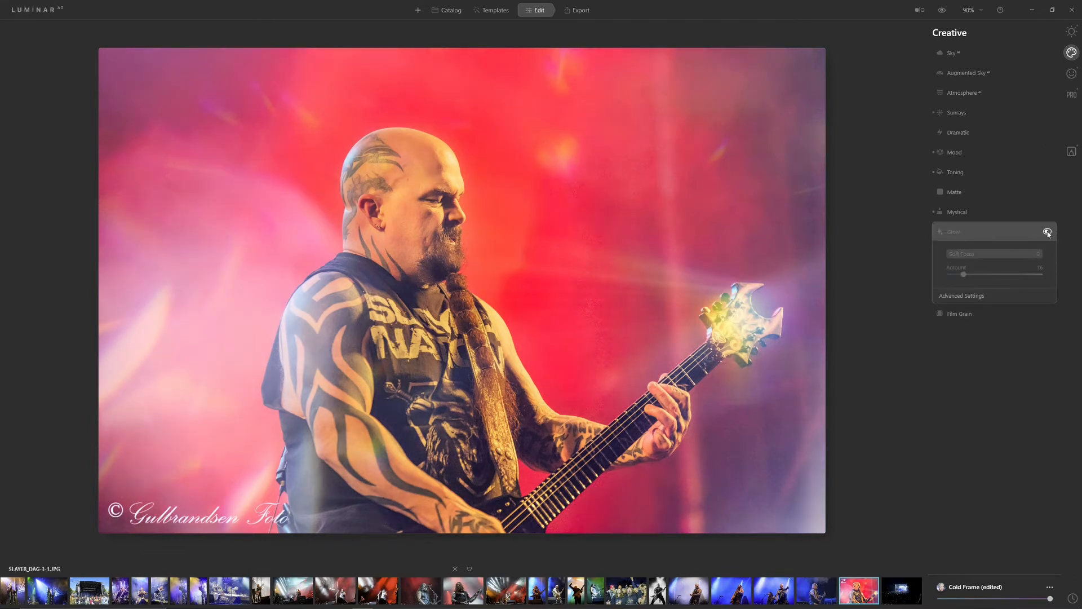
Set Blacks to -15 and Smart Contrast to -26 in the Light tool
click(1072, 33)
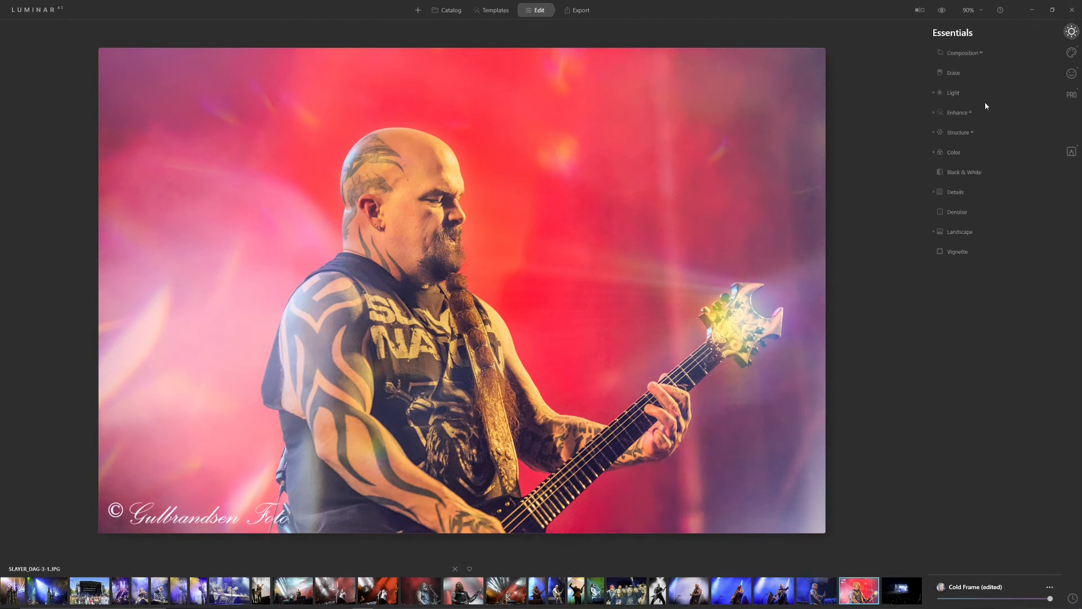
click(955, 93)
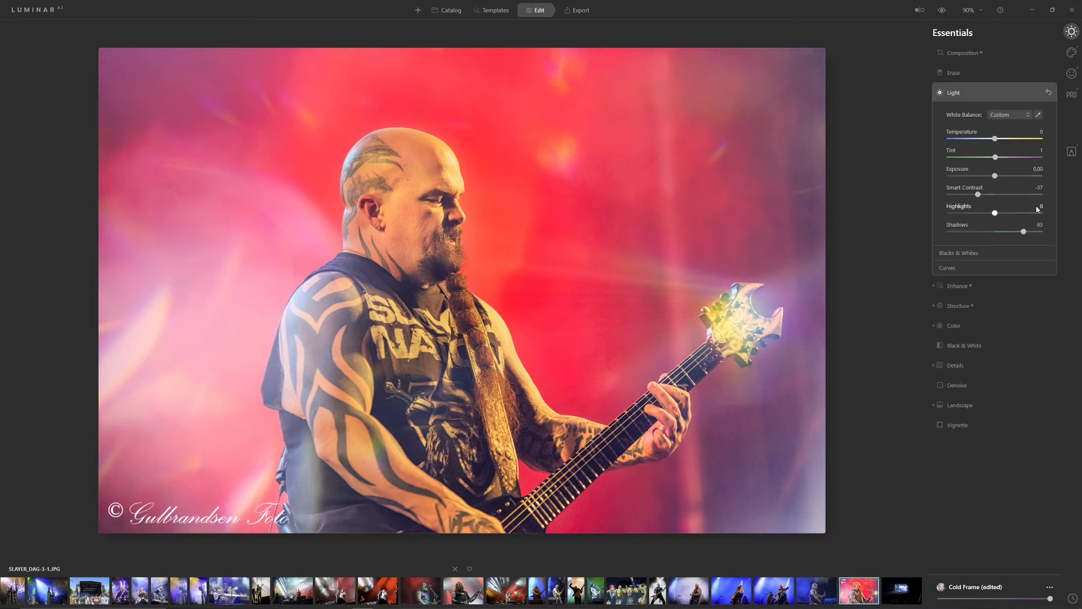
click(965, 254)
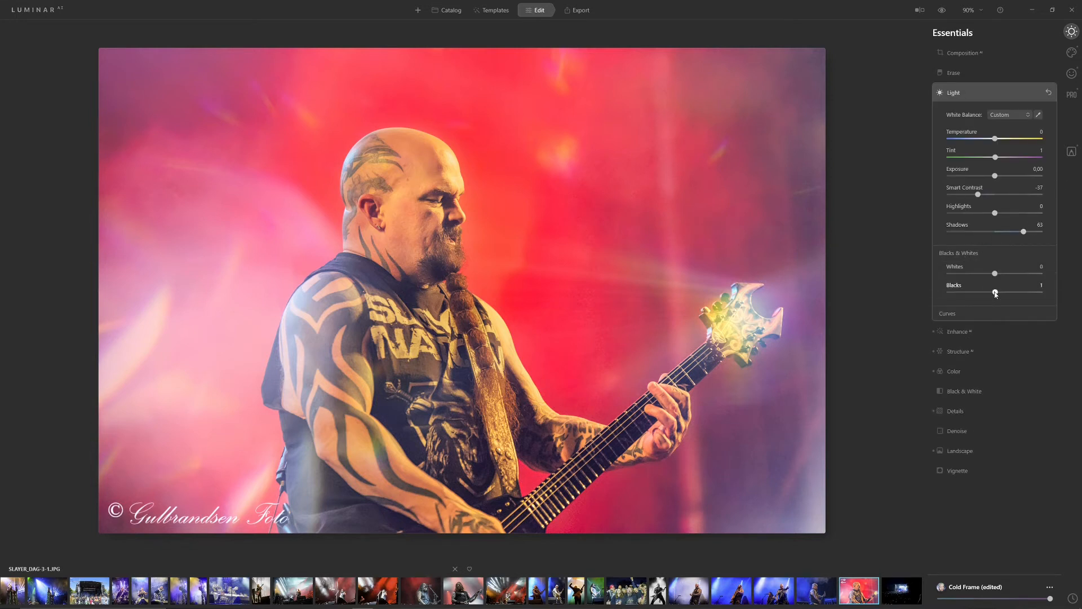
drag(994, 294, 988, 294)
drag(979, 197, 985, 198)
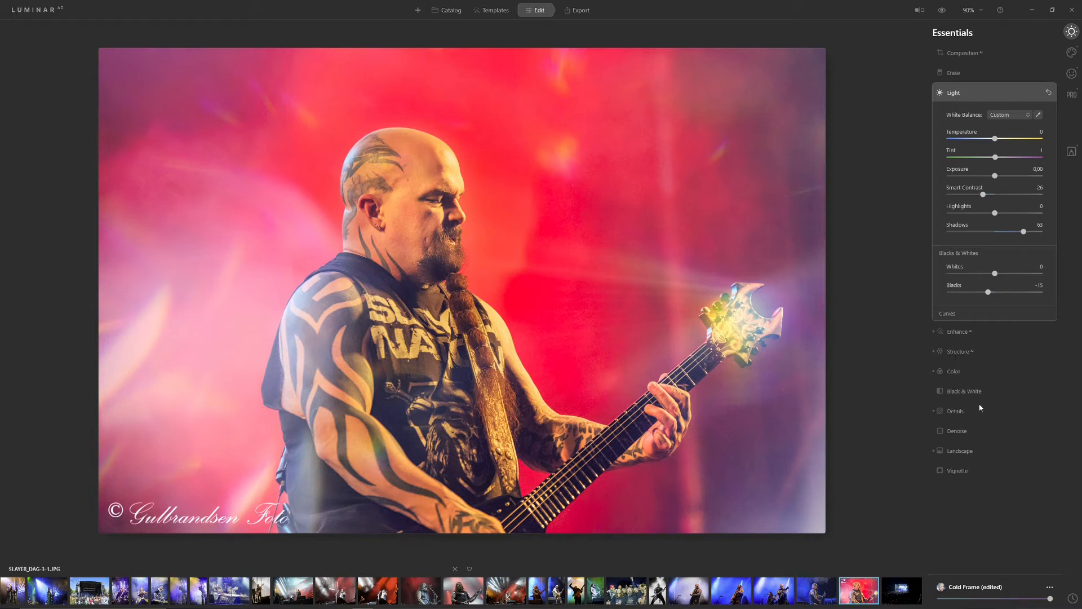
Raise the Sharpen amount in the Details tool and open its Details Masking settings
click(956, 411)
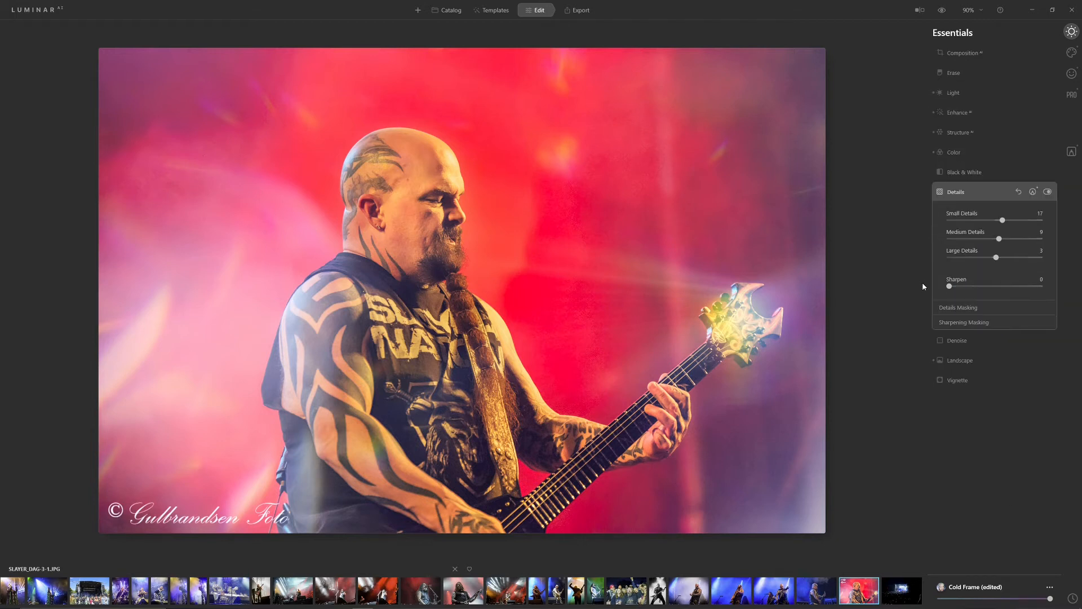
click(970, 286)
click(958, 307)
Crop the photo at a 2:3 ratio with Composition AI, repositioning the image so the frame includes the whole guitar headstock
click(966, 53)
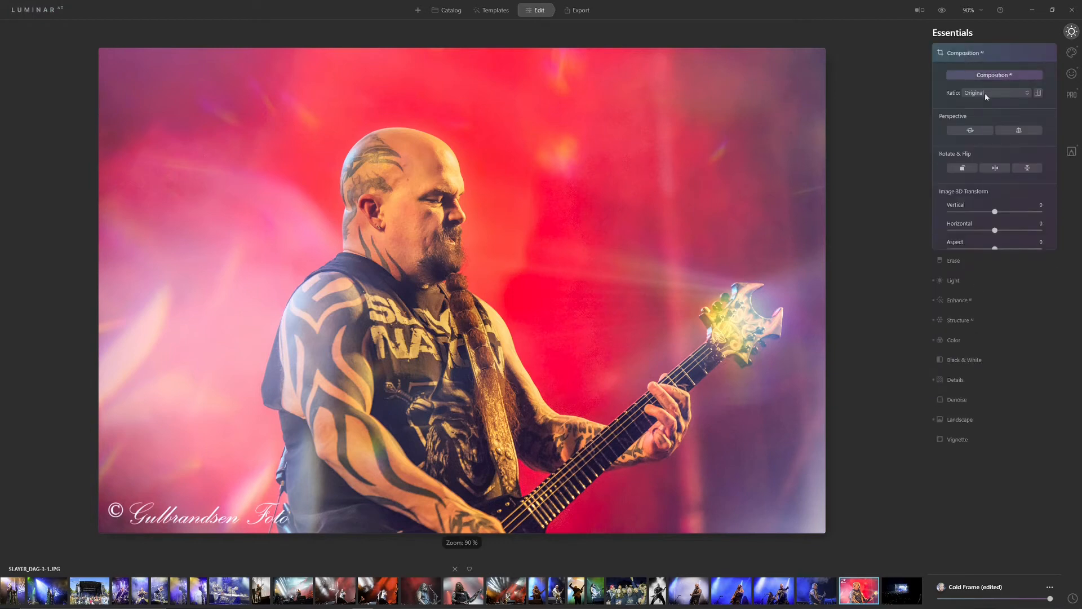
click(1005, 75)
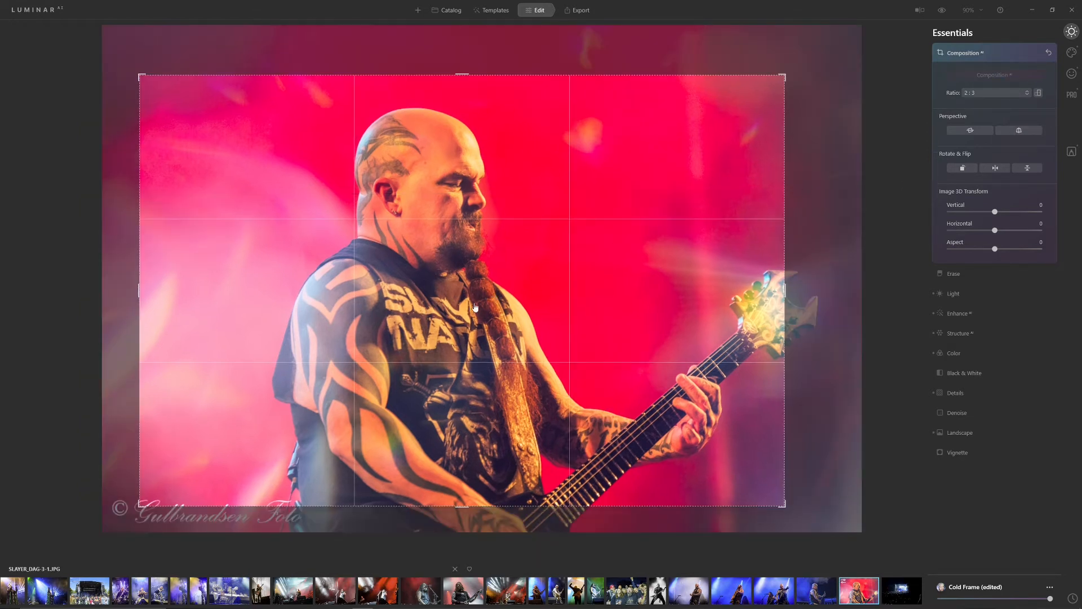
drag(471, 313, 412, 290)
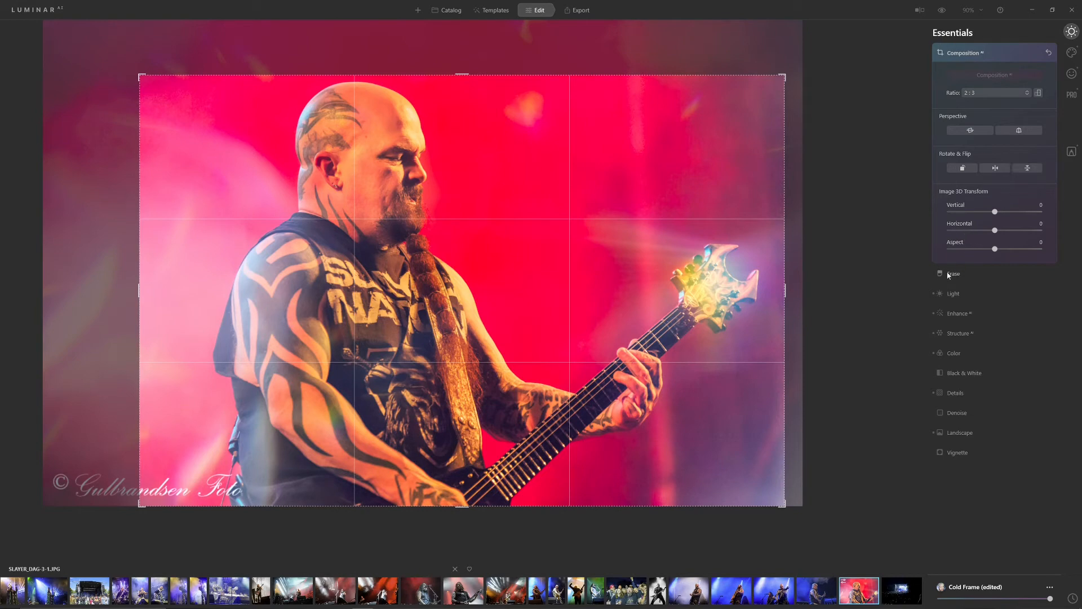
click(954, 294)
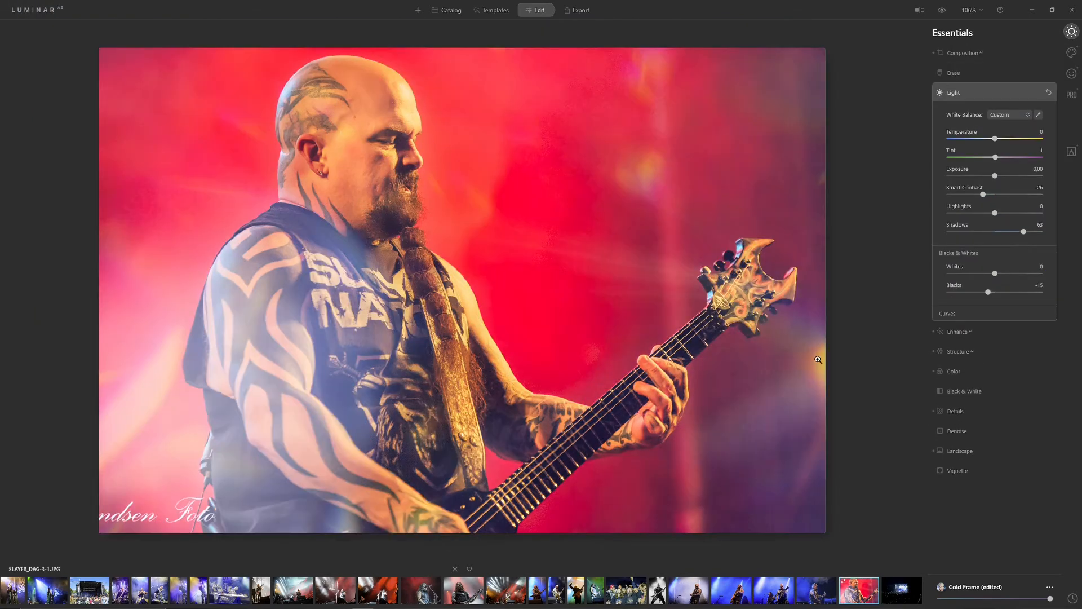
Add a vignette with Amount -72, Roundness 71, Feather 33 and Inner Light 22
click(958, 471)
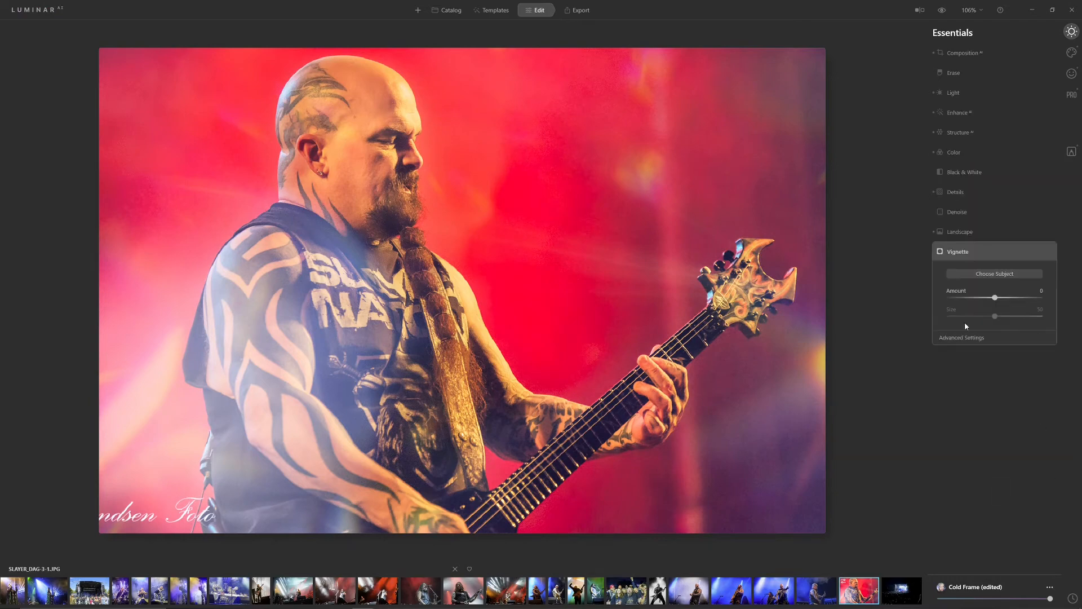
drag(986, 299, 977, 298)
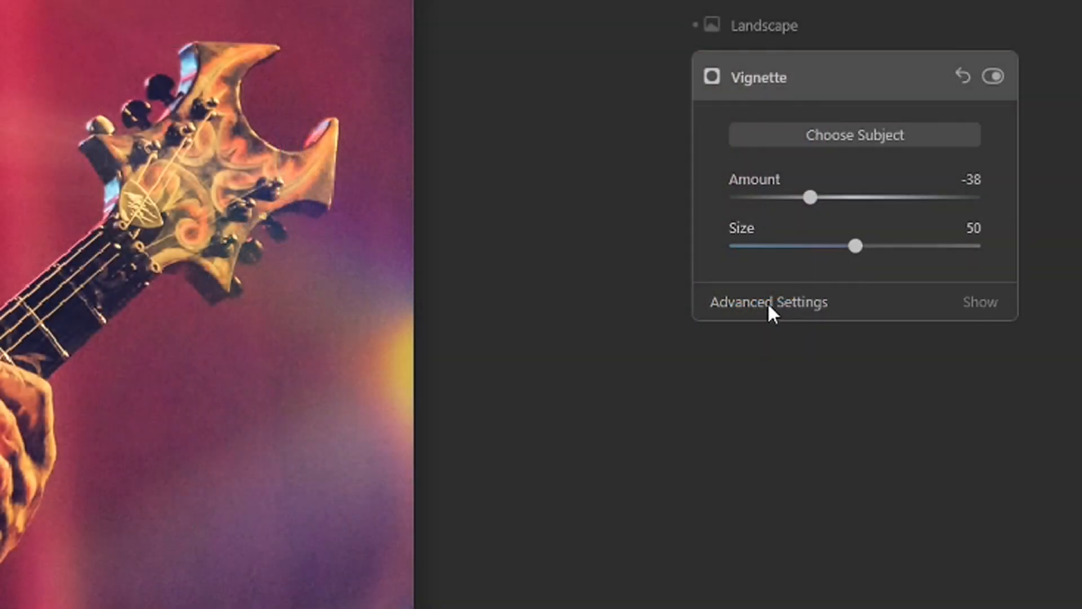
click(962, 337)
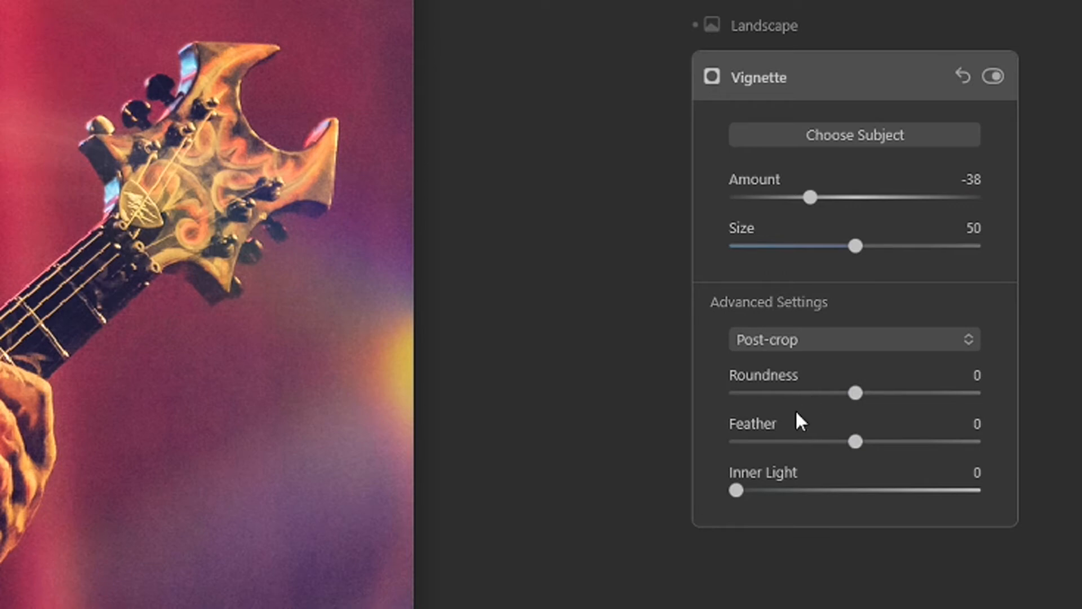
drag(780, 442, 728, 440)
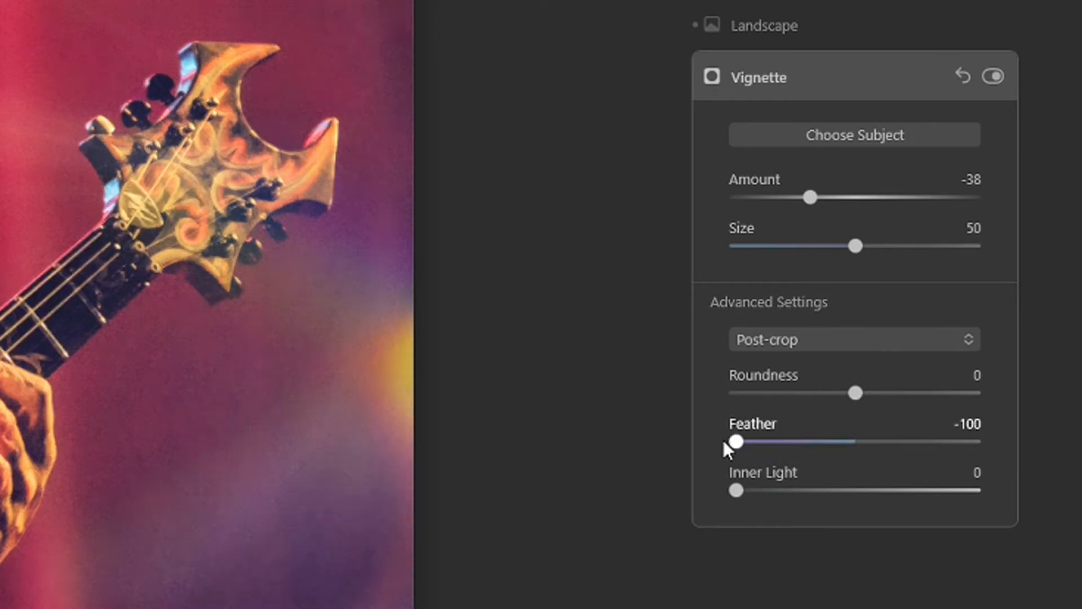
click(781, 197)
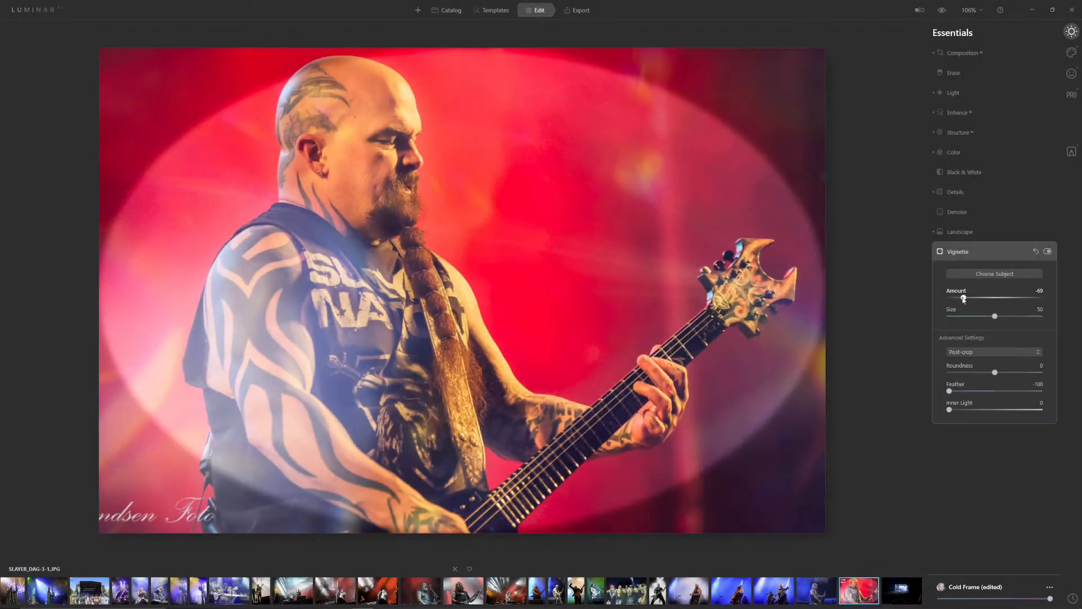
drag(964, 298, 962, 298)
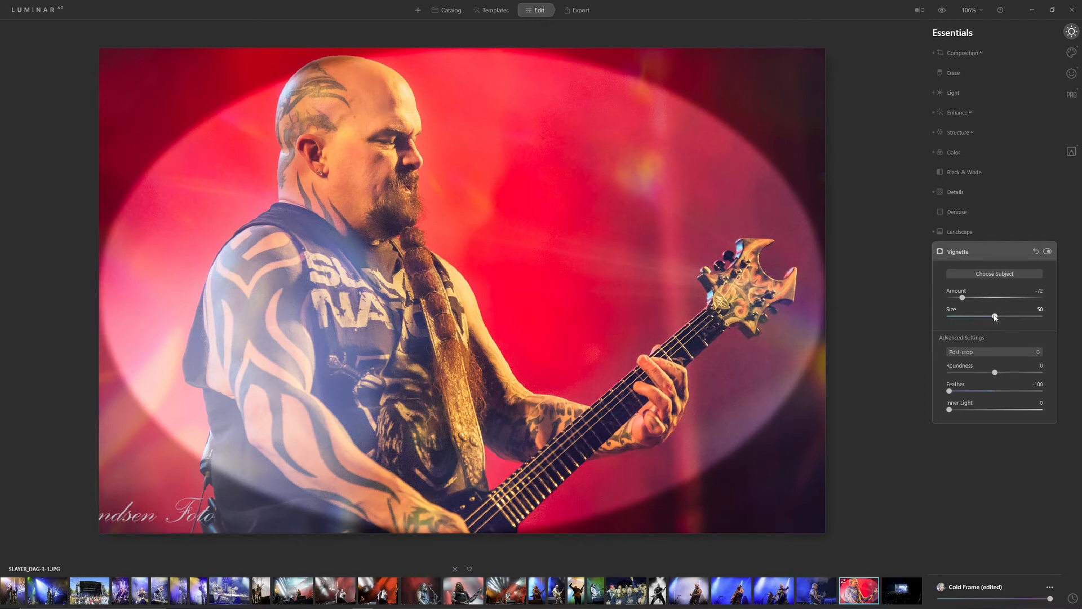
drag(994, 374, 1026, 374)
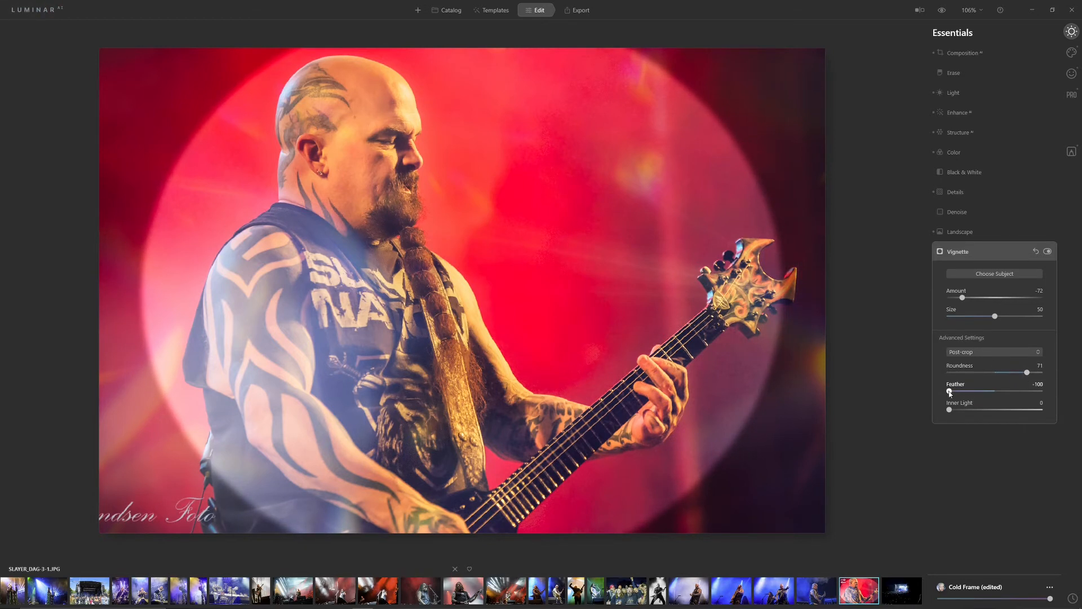
drag(950, 393, 970, 411)
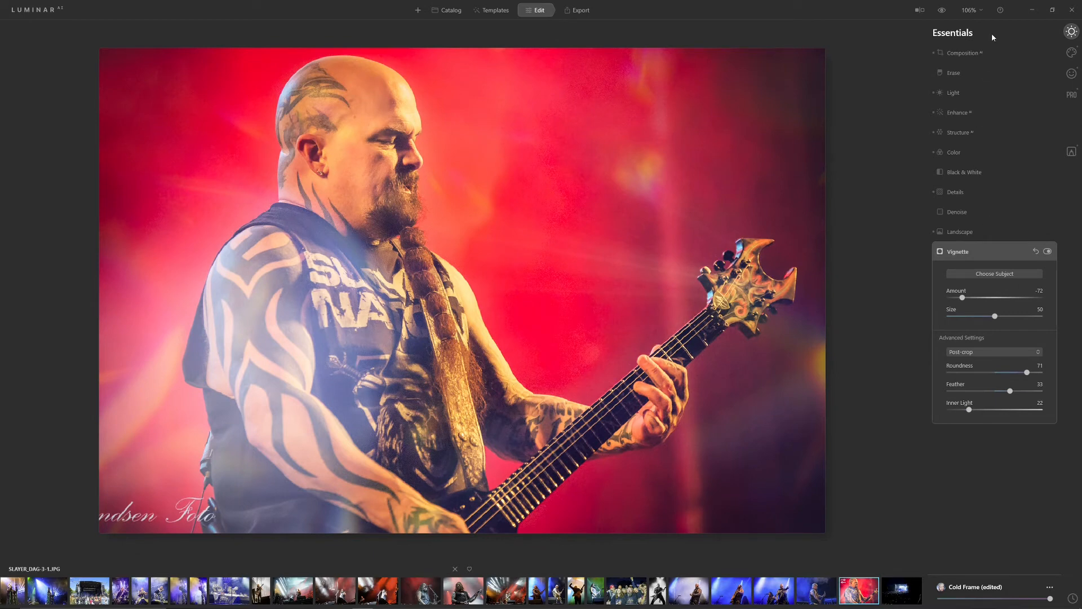
Compare the edit with the original photo, both full frame and in a split before/after view
click(942, 10)
click(941, 11)
click(942, 10)
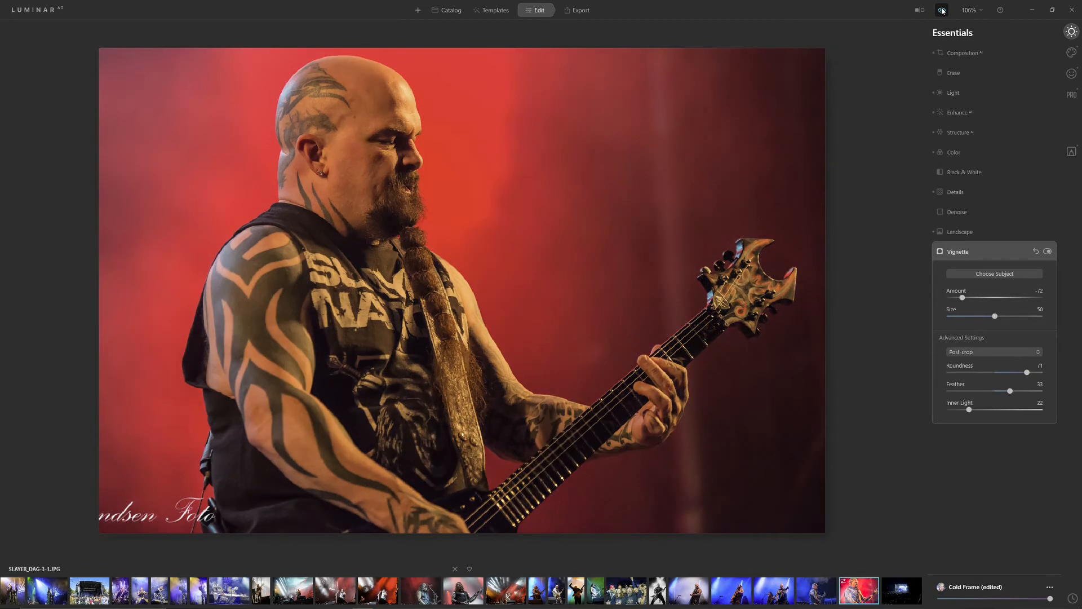
click(941, 10)
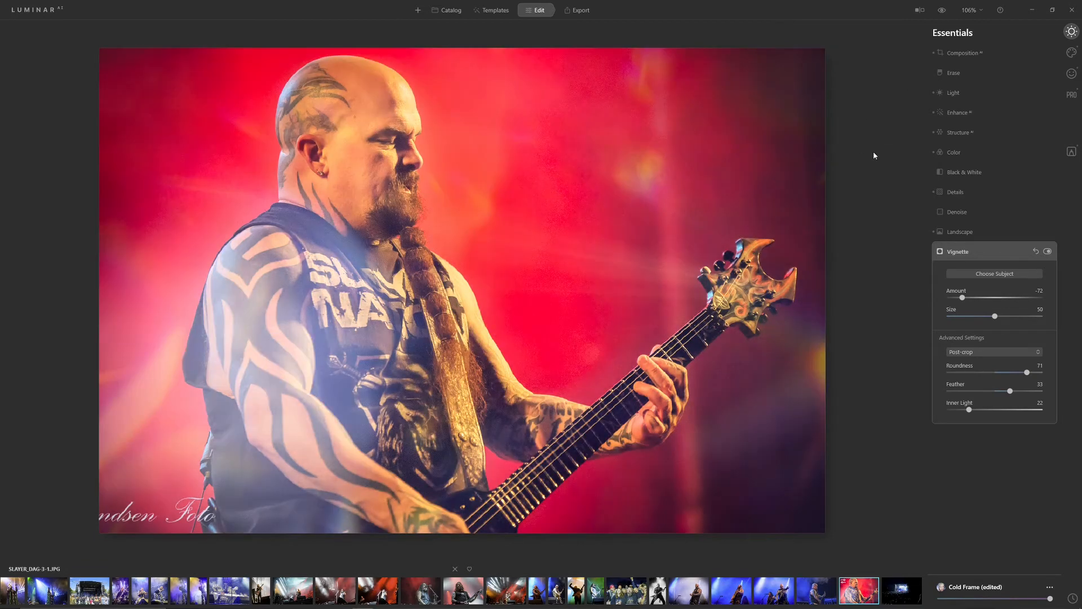
click(941, 10)
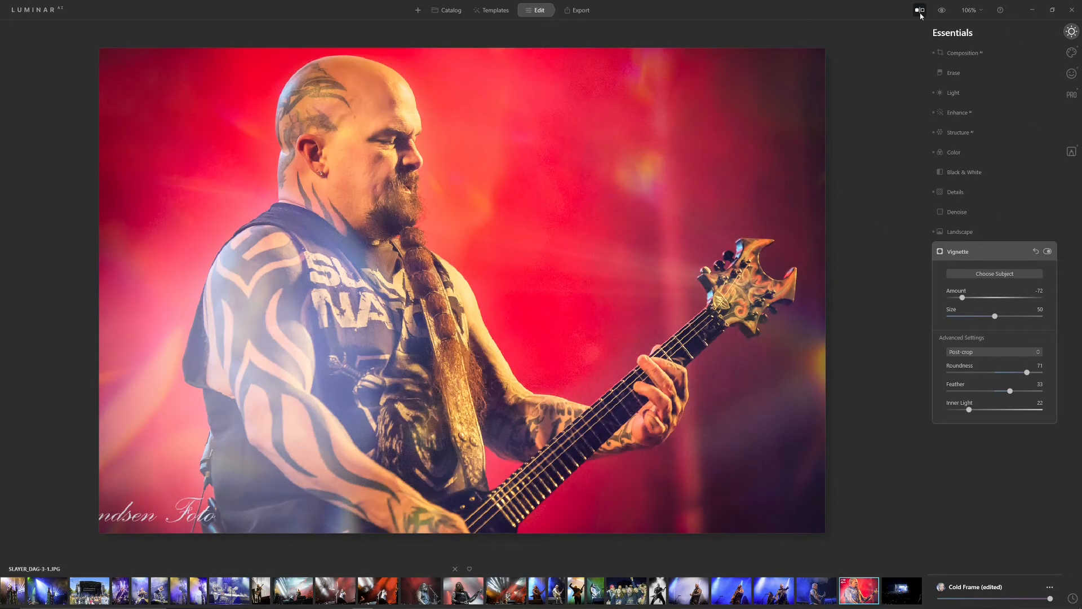
click(919, 10)
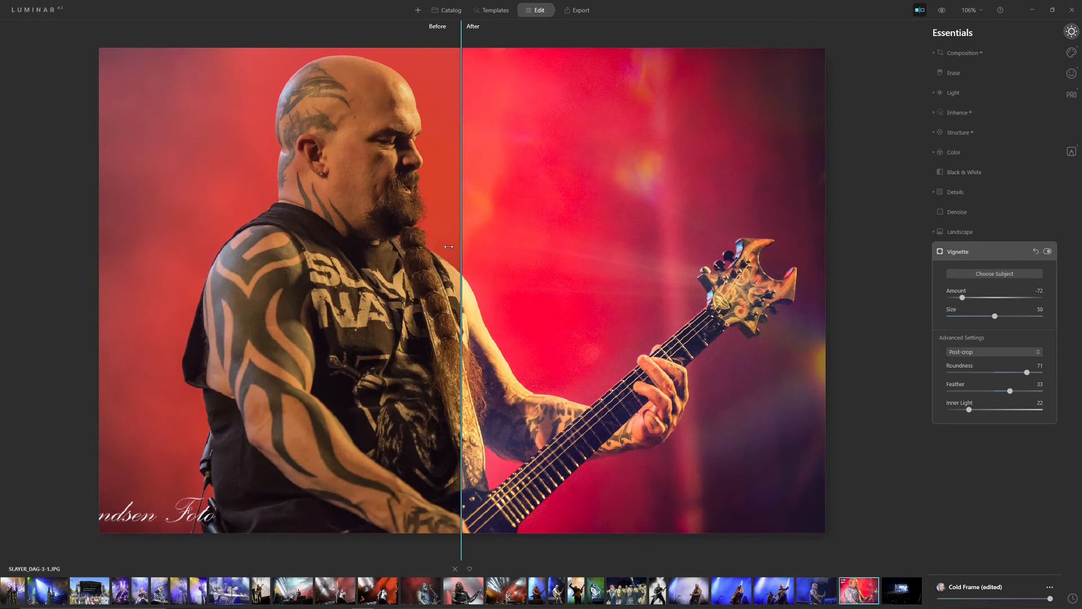
drag(460, 243, 354, 302)
click(918, 9)
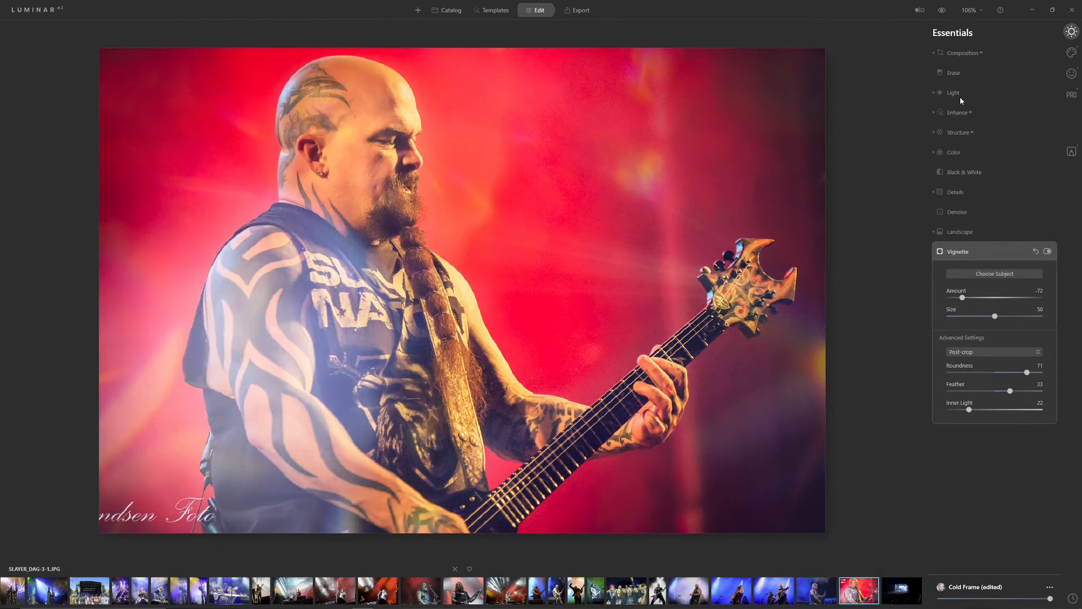
Set Blacks to -27 in the Light tool and compare the photo with its original
click(953, 93)
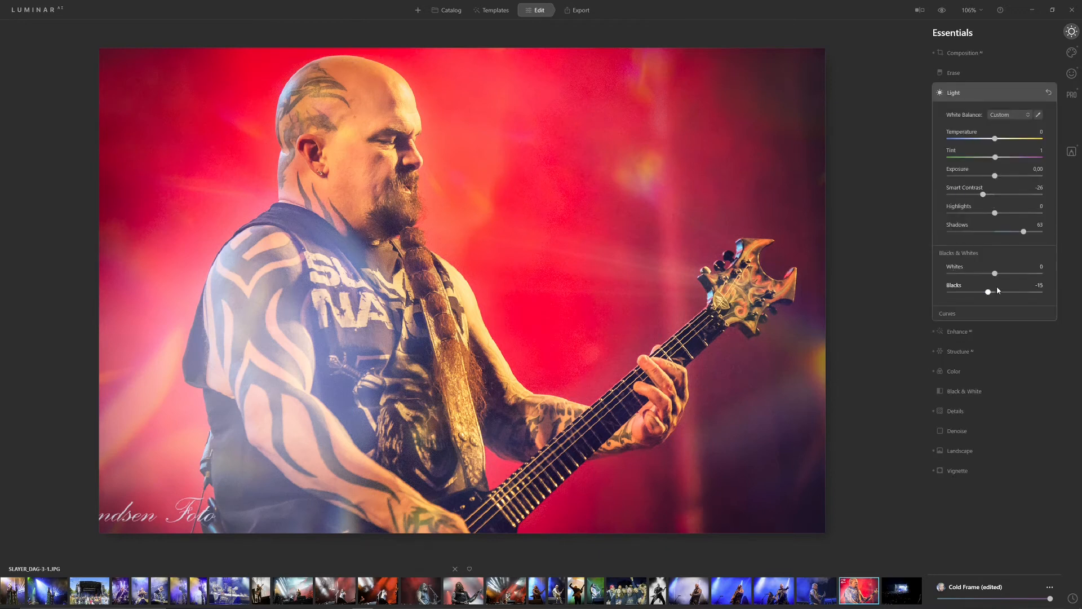
drag(987, 292, 982, 292)
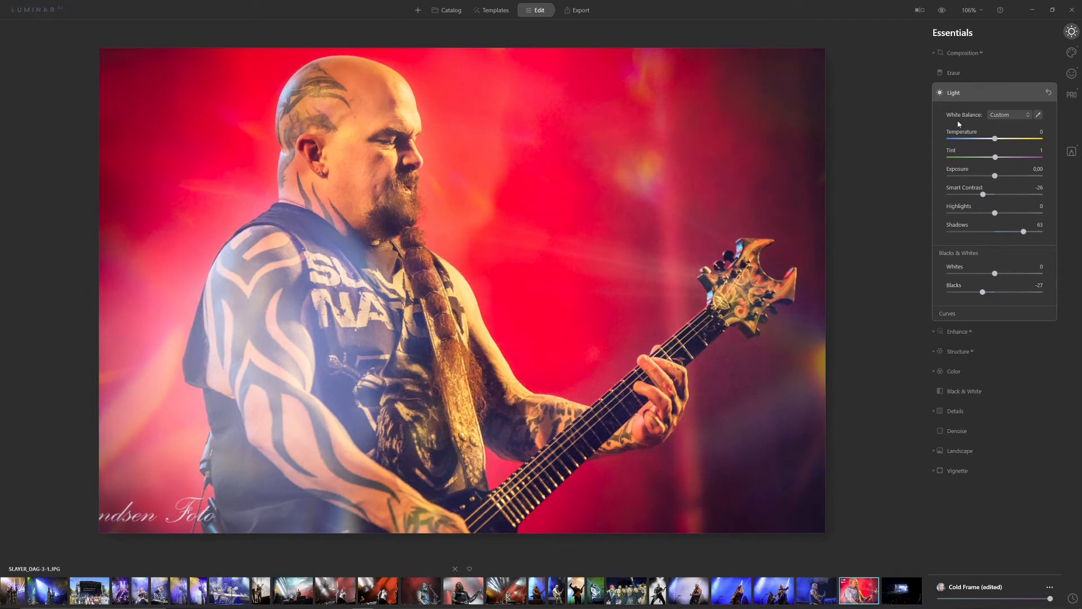
click(940, 11)
click(941, 11)
click(940, 12)
click(940, 13)
Raise the Shine Removal further in the portrait Skin tool
click(1071, 74)
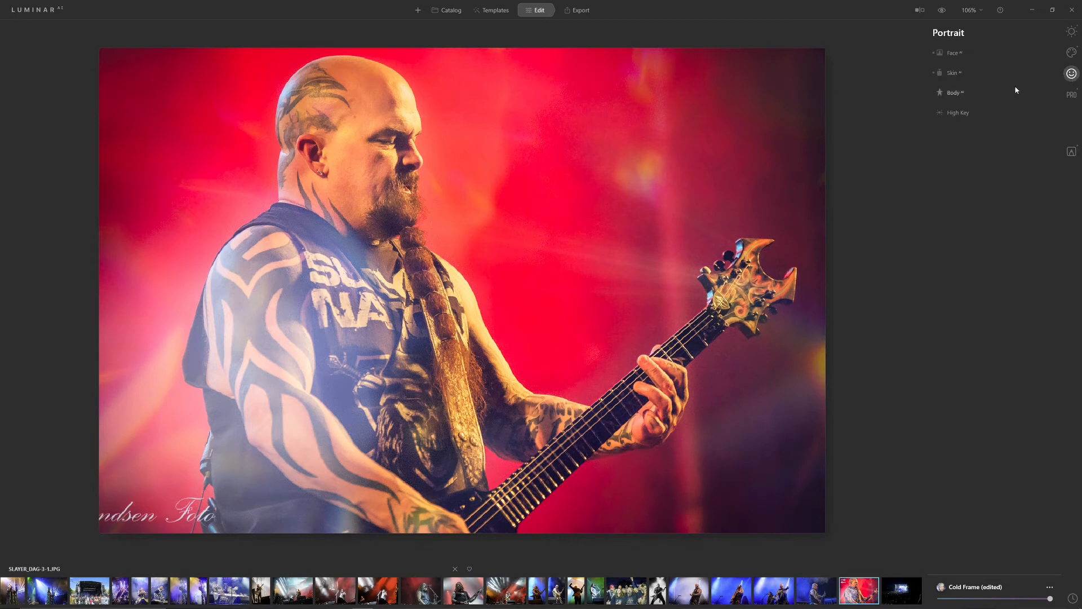
click(954, 74)
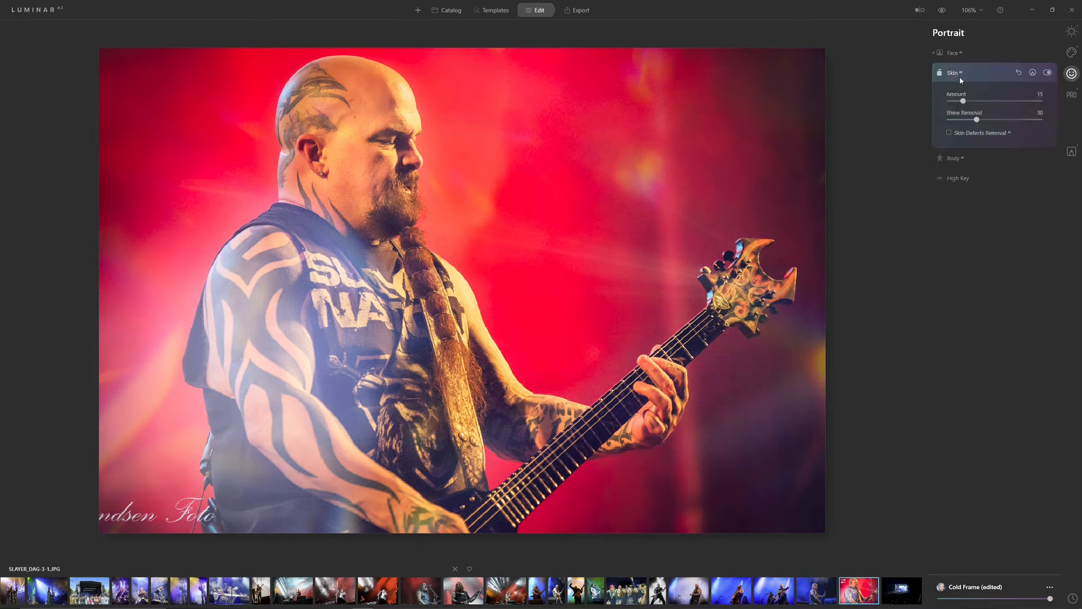
drag(975, 118, 998, 120)
Open the backlit guitarist photo SLAYER_7241.JPG from the catalog and show the full list of template collections for it
click(449, 13)
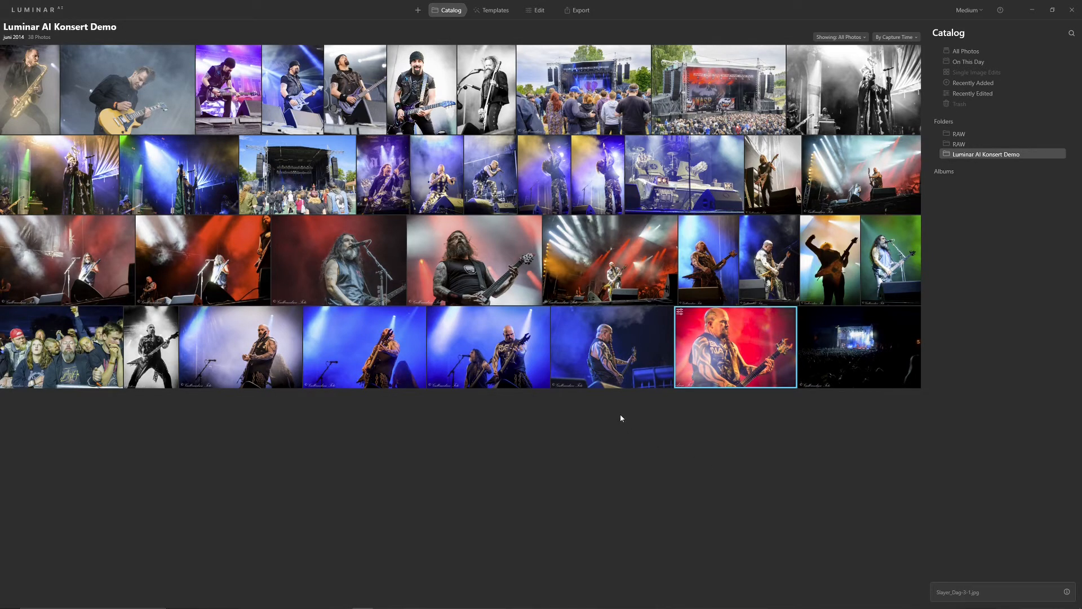
double_click(826, 254)
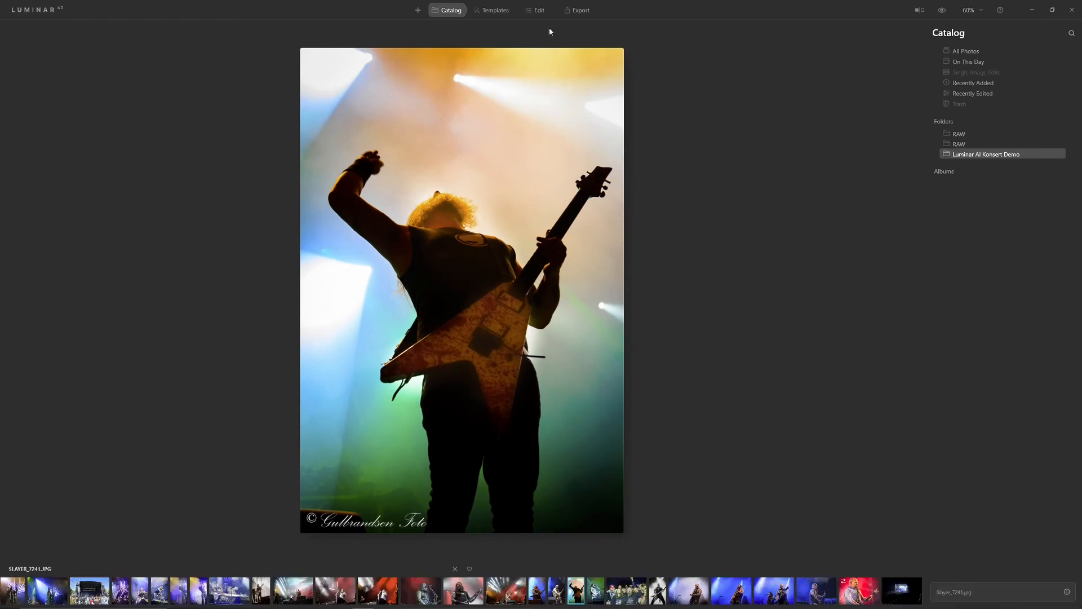
click(493, 13)
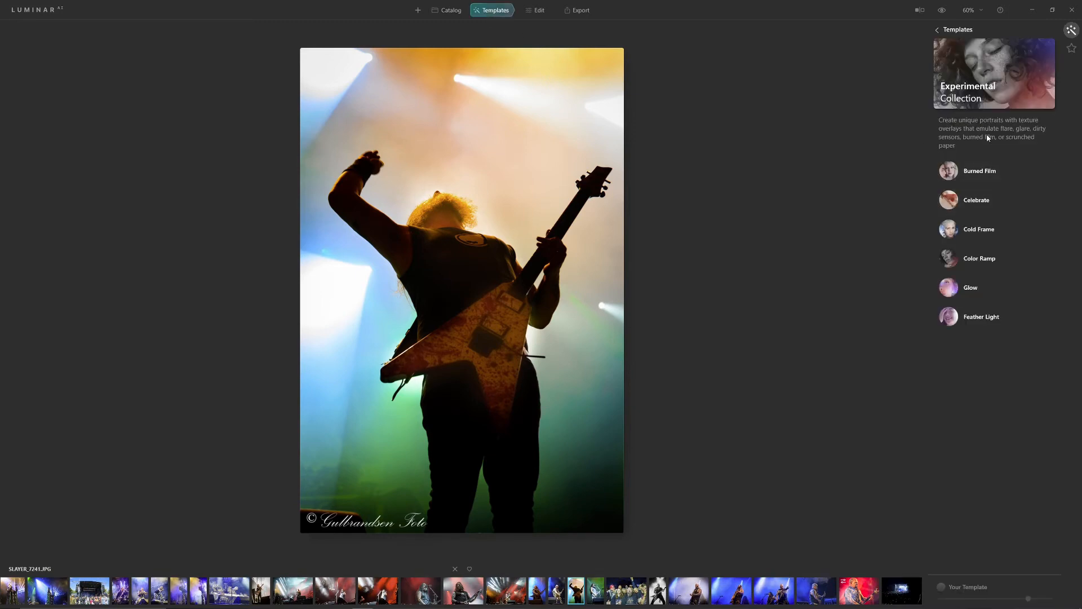
click(946, 28)
scroll(951, 89, up, 3)
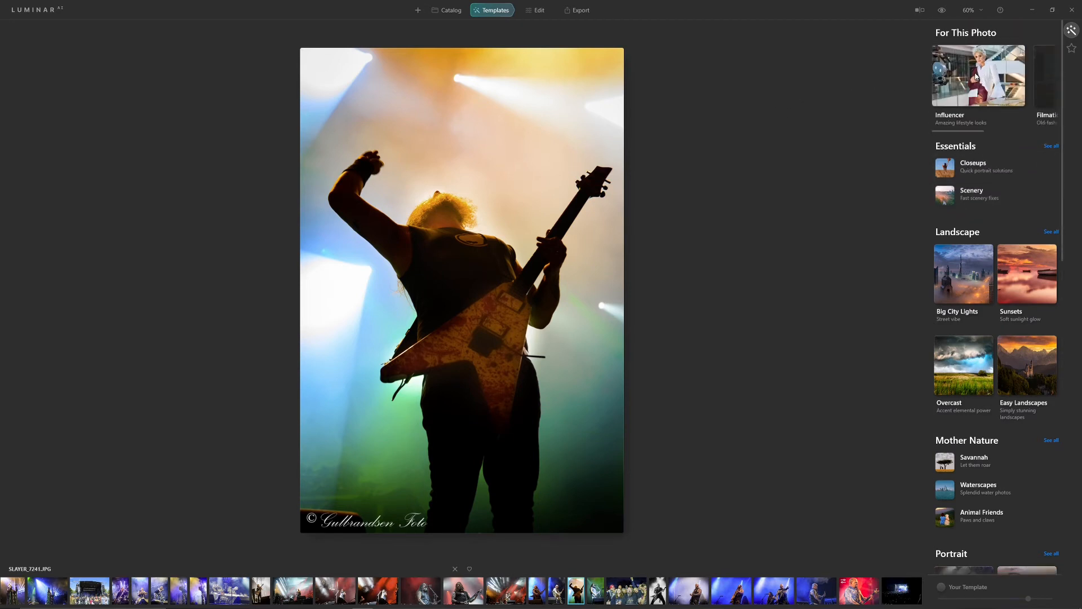
Try the Still Frame and Marquee templates from the Essence portrait collection on the guitarist photo
scroll(986, 197, down, 2)
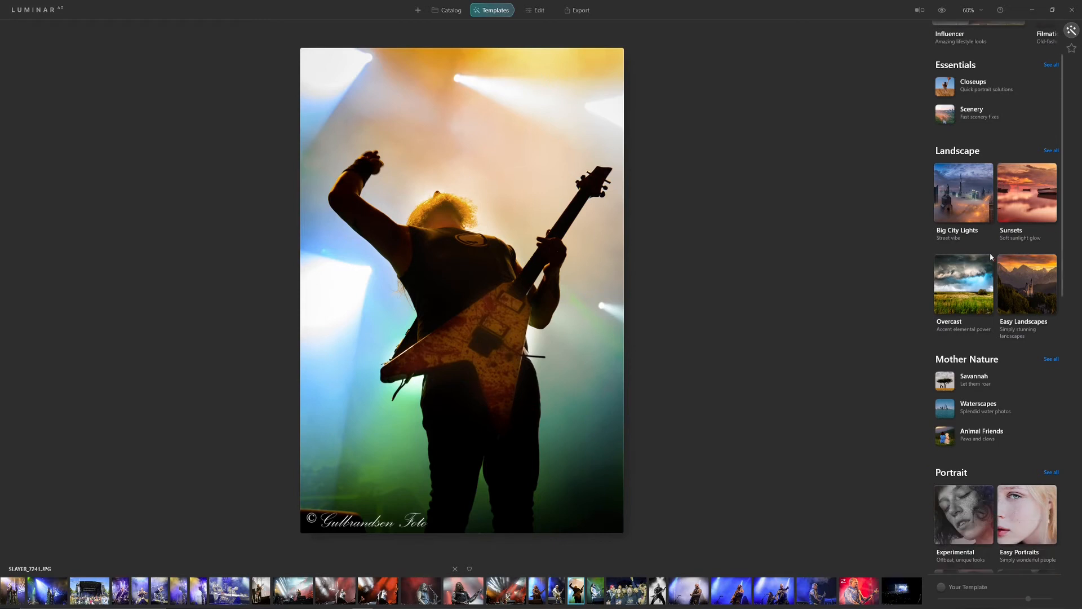
scroll(980, 239, down, 2)
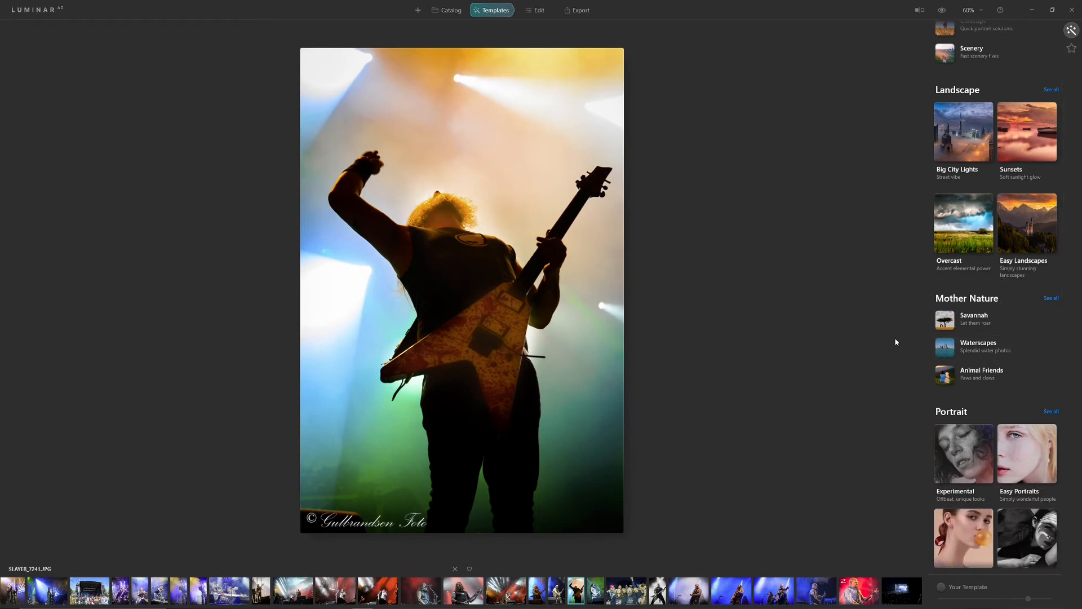
scroll(894, 381, down, 5)
scroll(858, 369, up, 5)
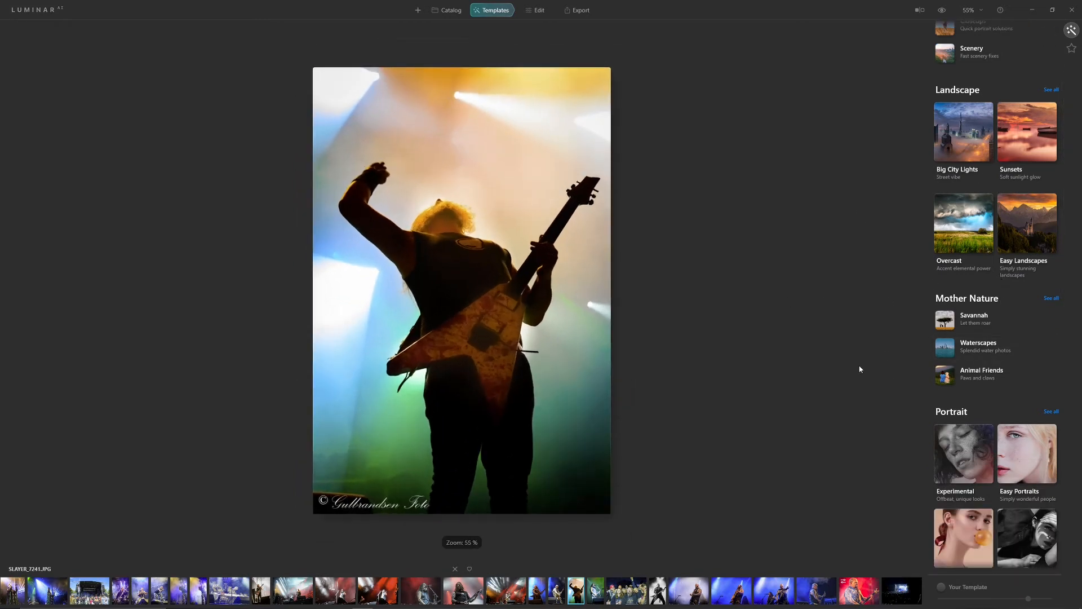
scroll(857, 369, up, 1)
scroll(1036, 380, down, 4)
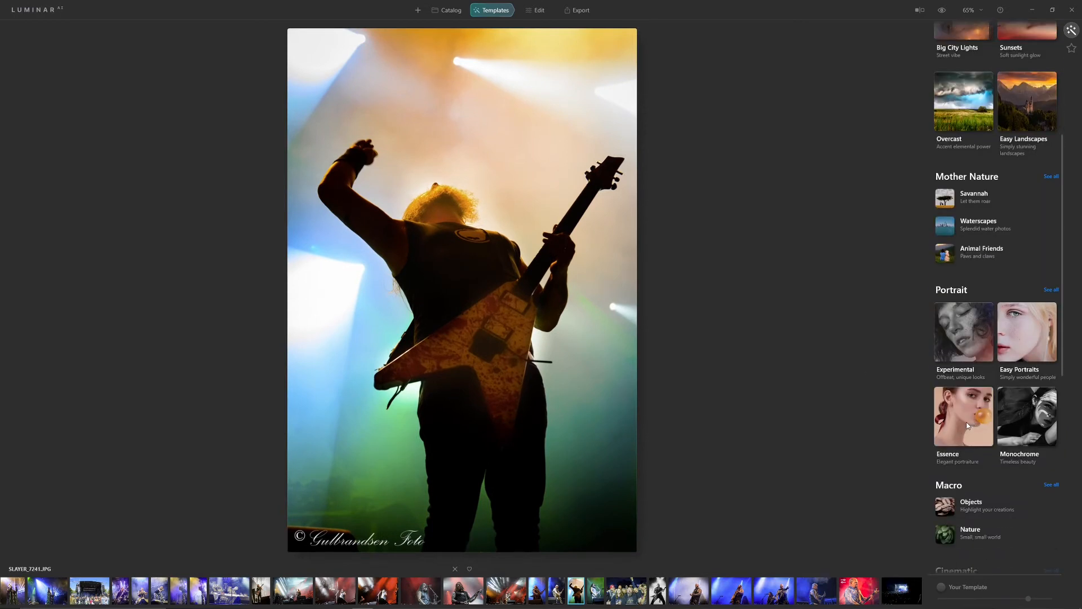
click(963, 426)
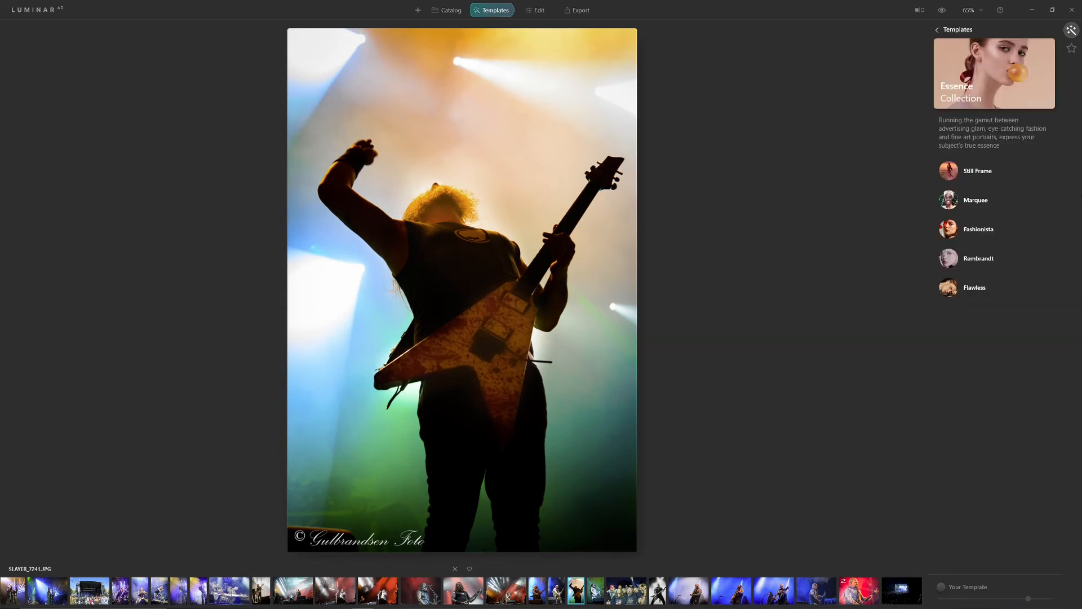
click(974, 175)
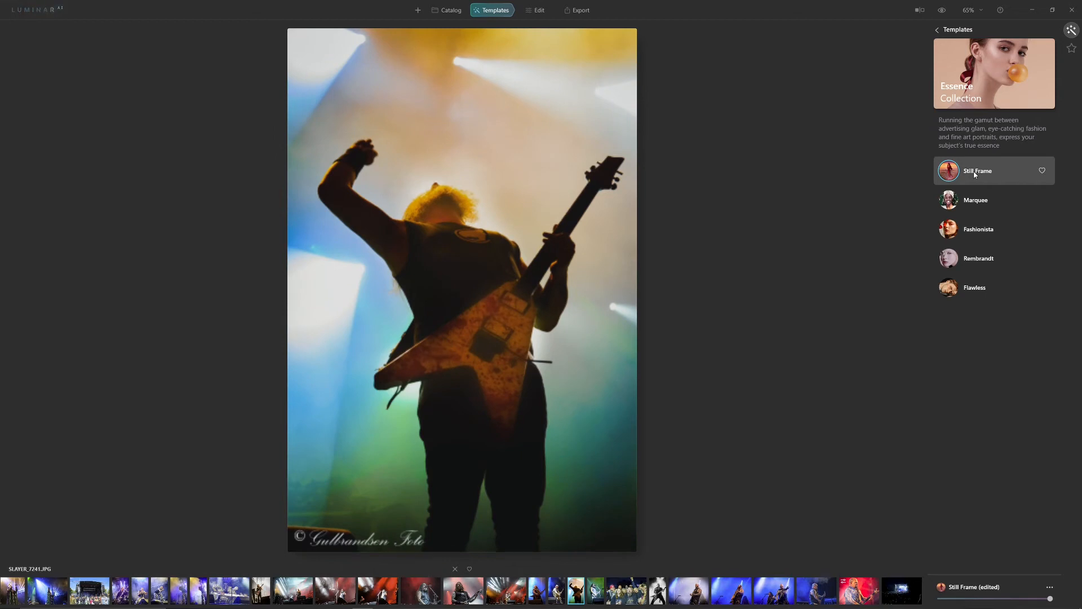
click(972, 203)
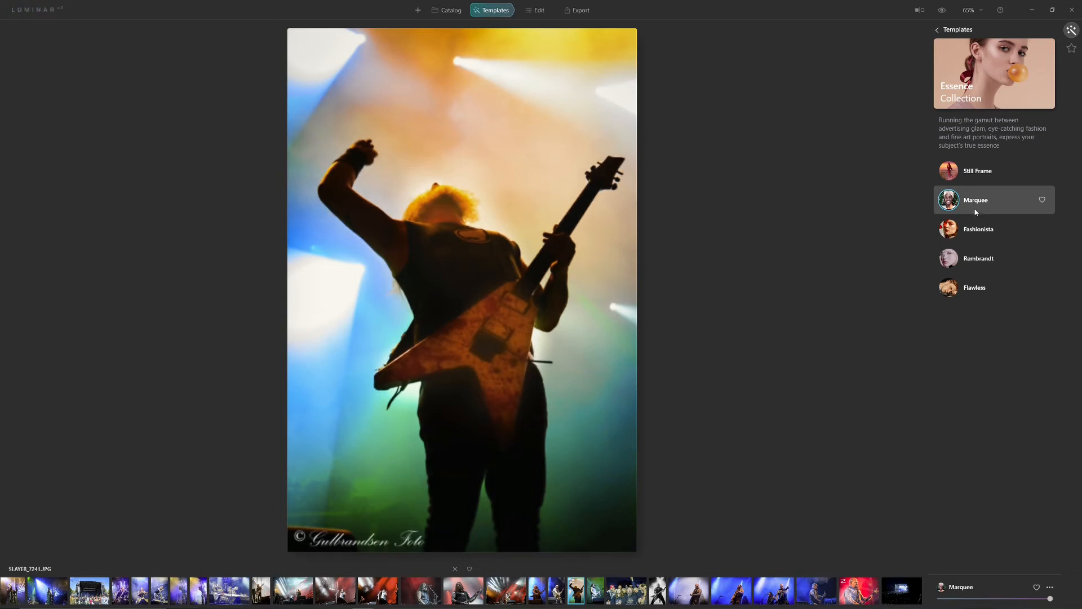
Compare the photo styled with the Marquee template against its original several times
click(942, 10)
click(941, 11)
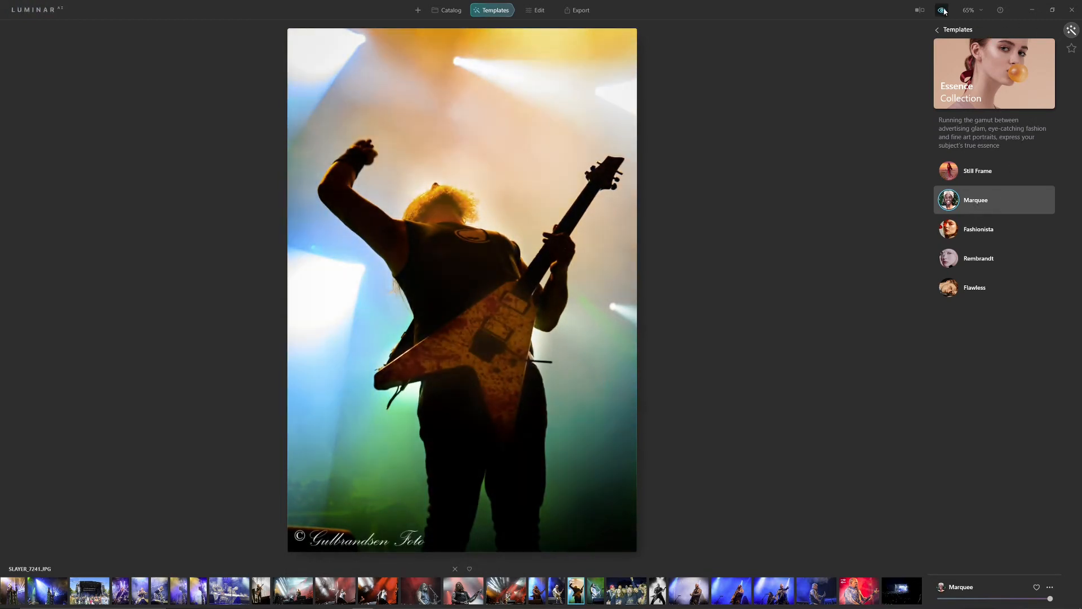
click(942, 11)
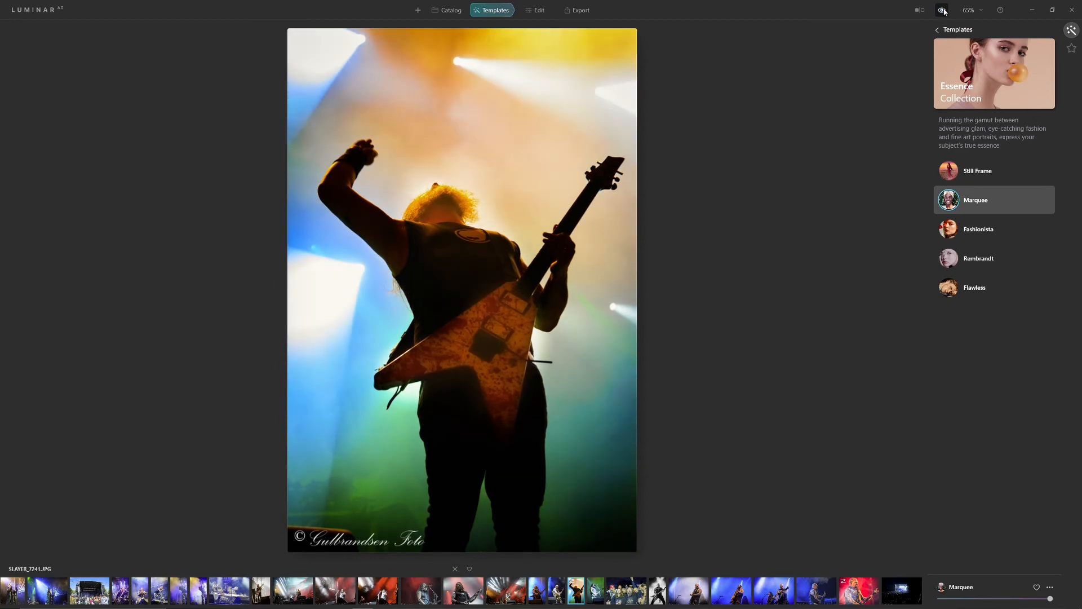
click(942, 11)
click(944, 10)
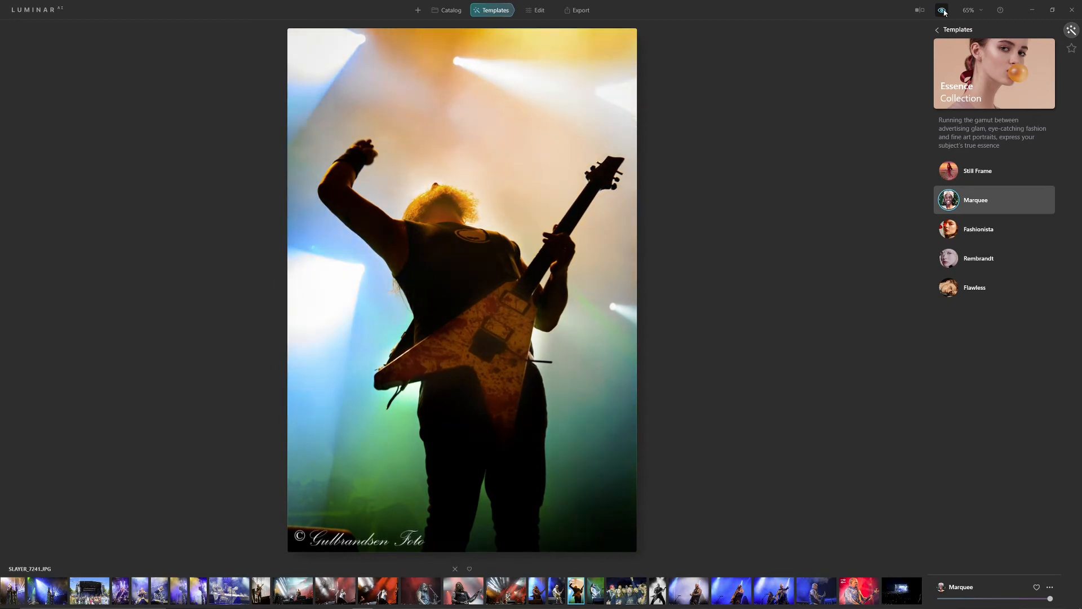
Try the Fashionista, Rembrandt and Flawless templates of the Essence collection on the photo
click(981, 232)
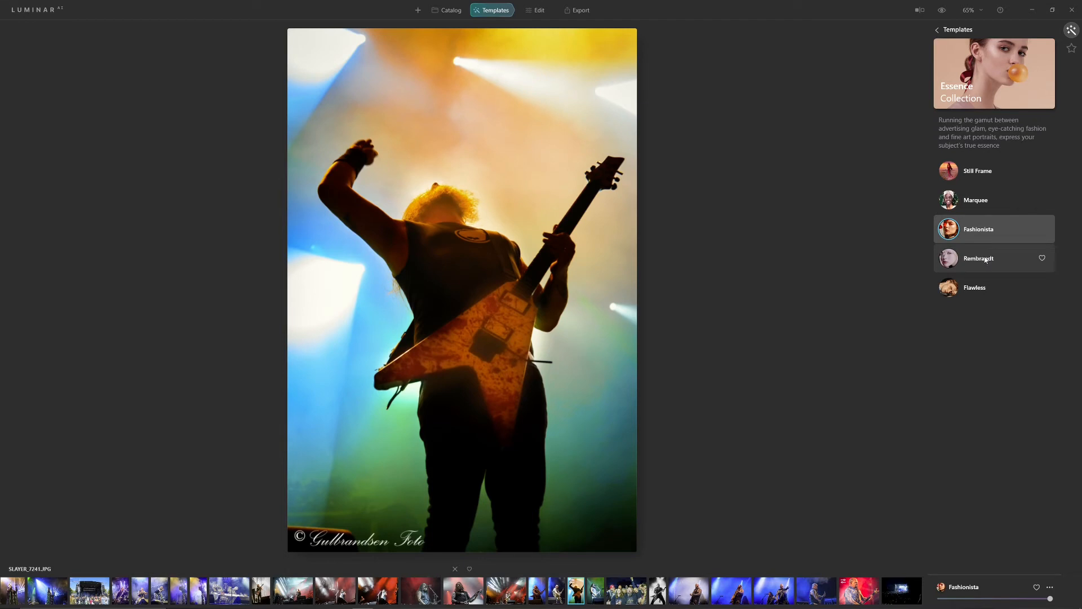
click(985, 258)
click(973, 288)
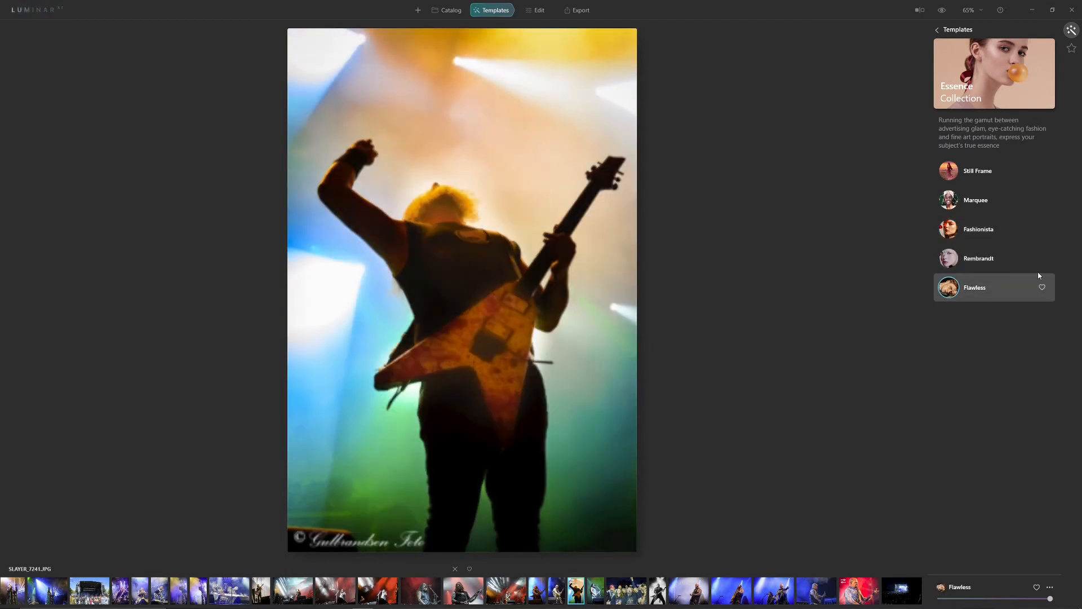
Try the templates of the Monochrome portrait collection one after another and apply Low Key to the photo
click(937, 31)
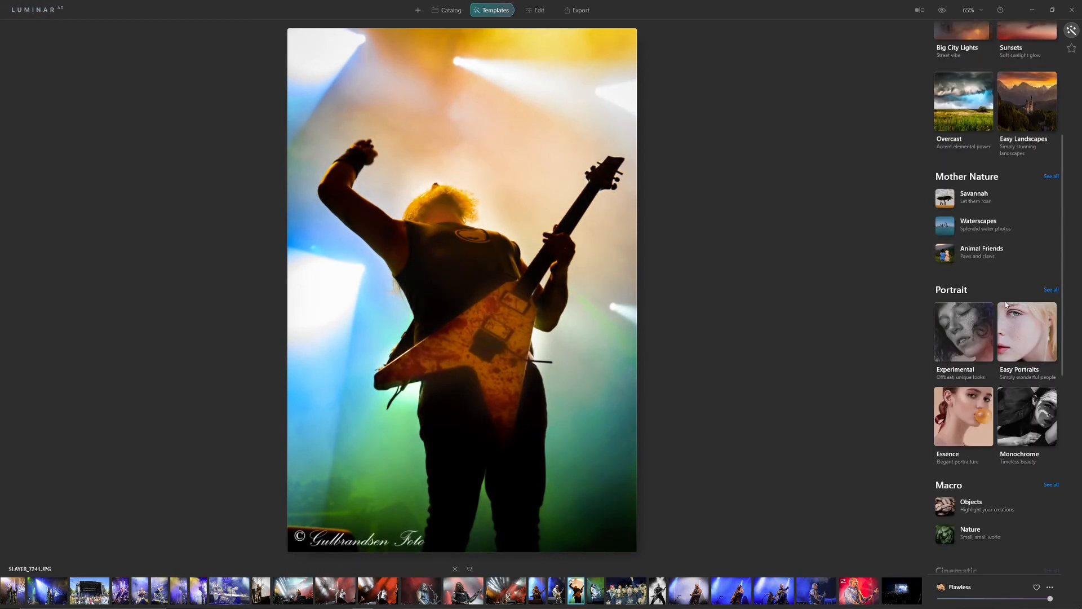
scroll(1051, 411, down, 1)
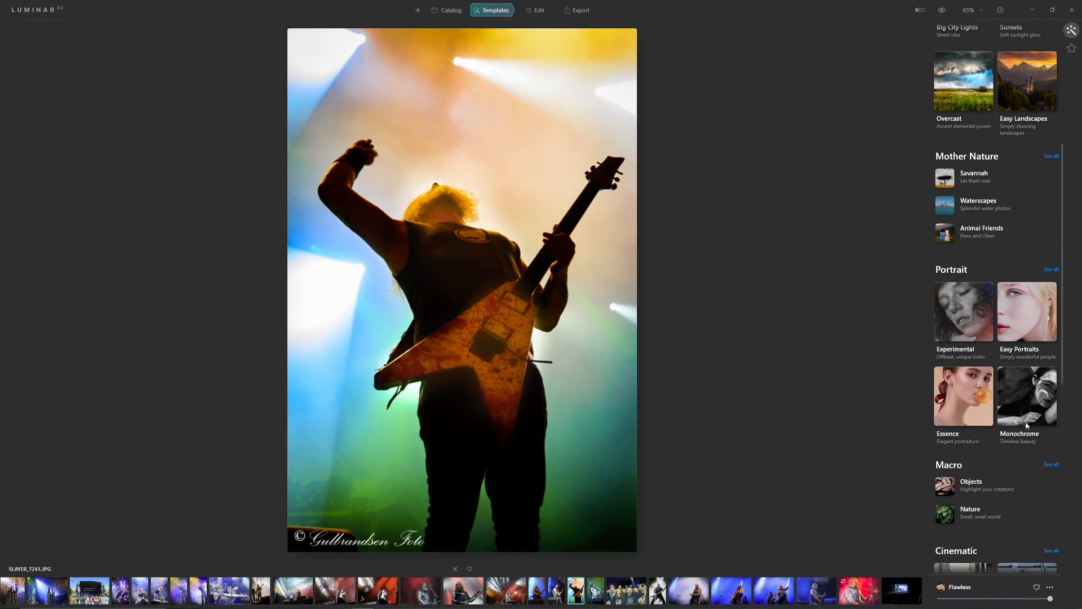
click(1034, 392)
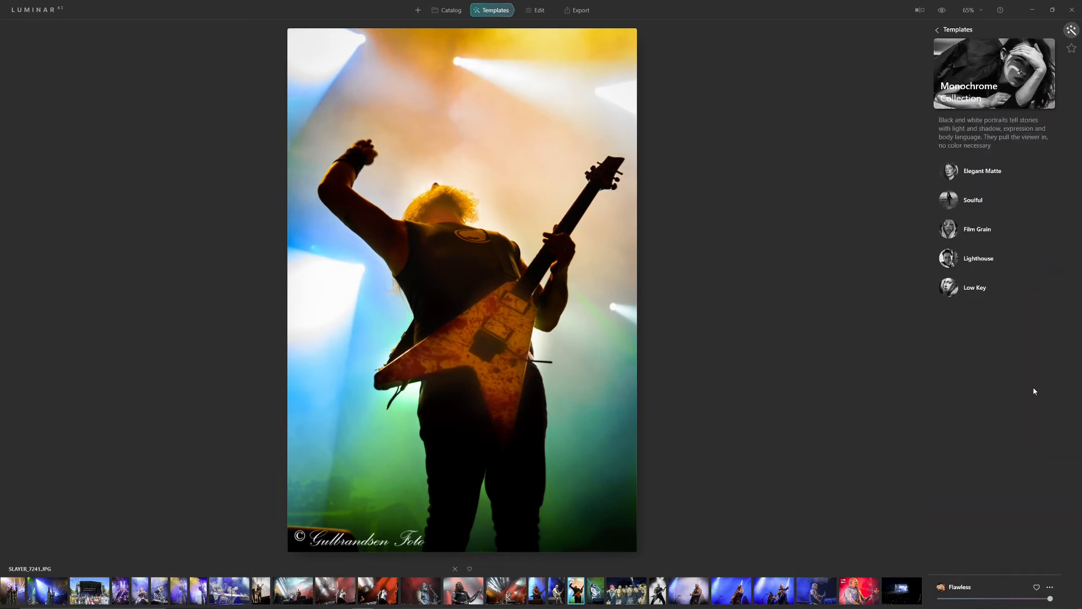
click(980, 174)
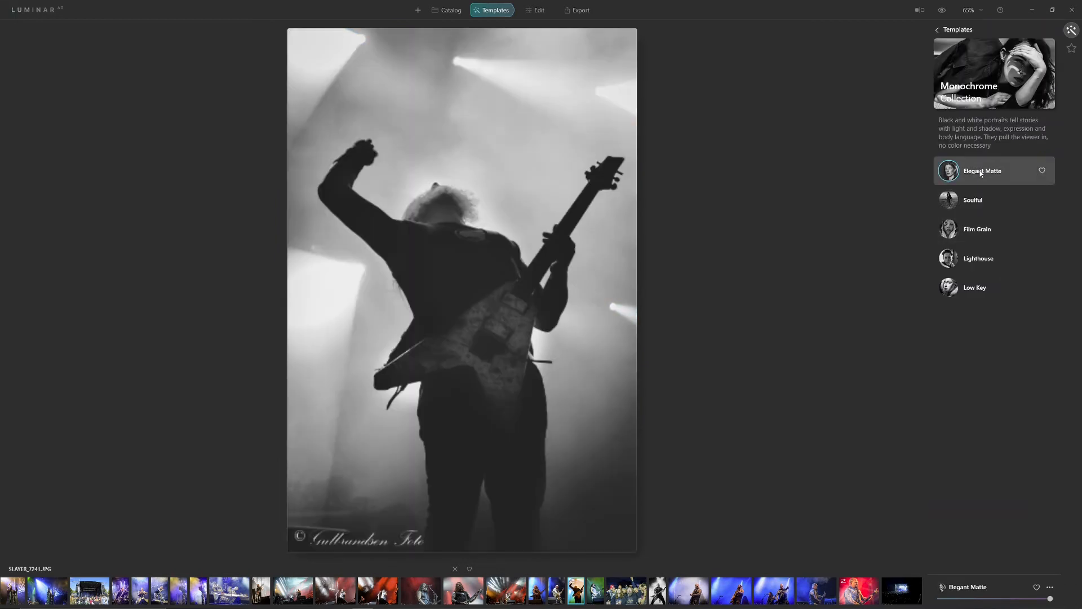
click(975, 212)
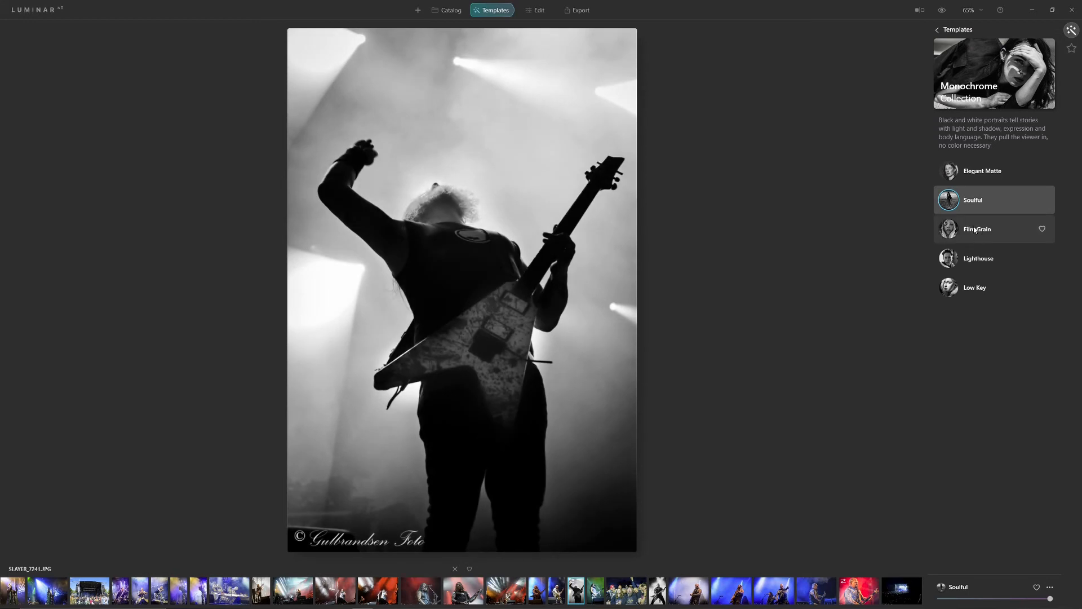
click(977, 230)
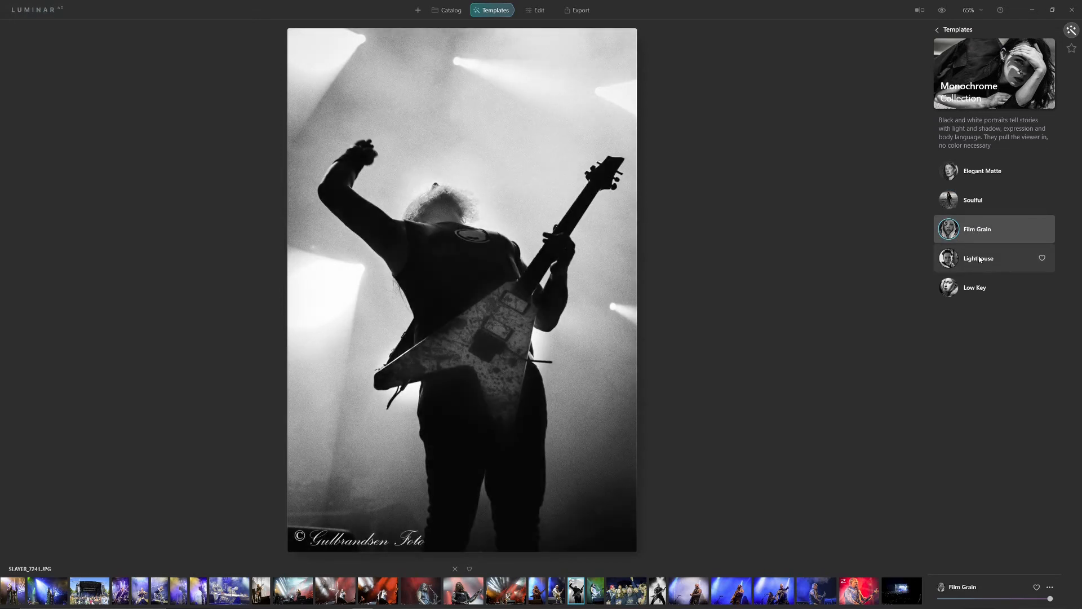
click(984, 259)
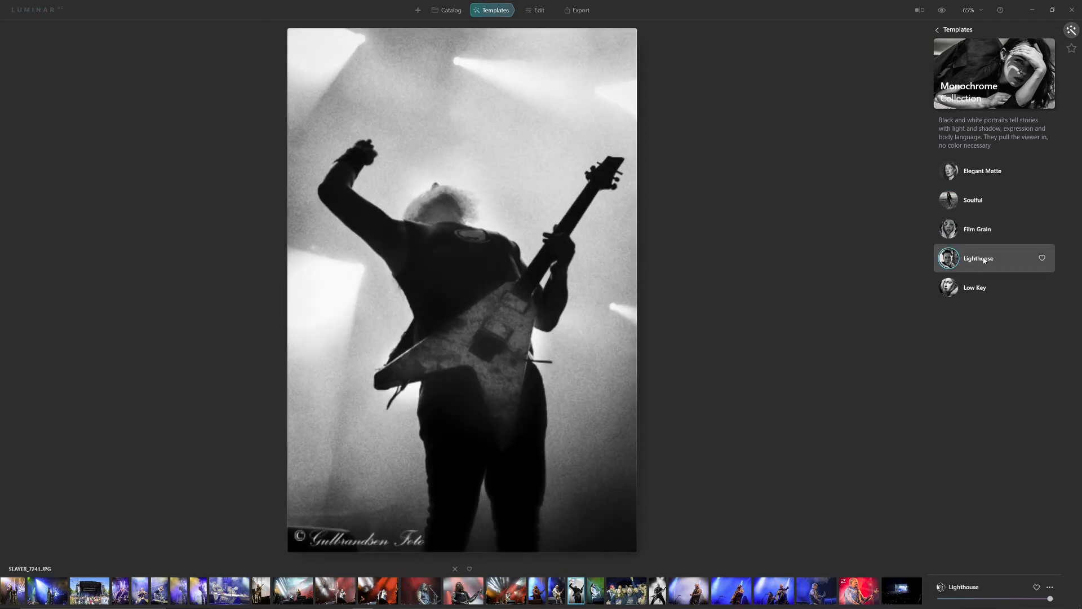
click(976, 287)
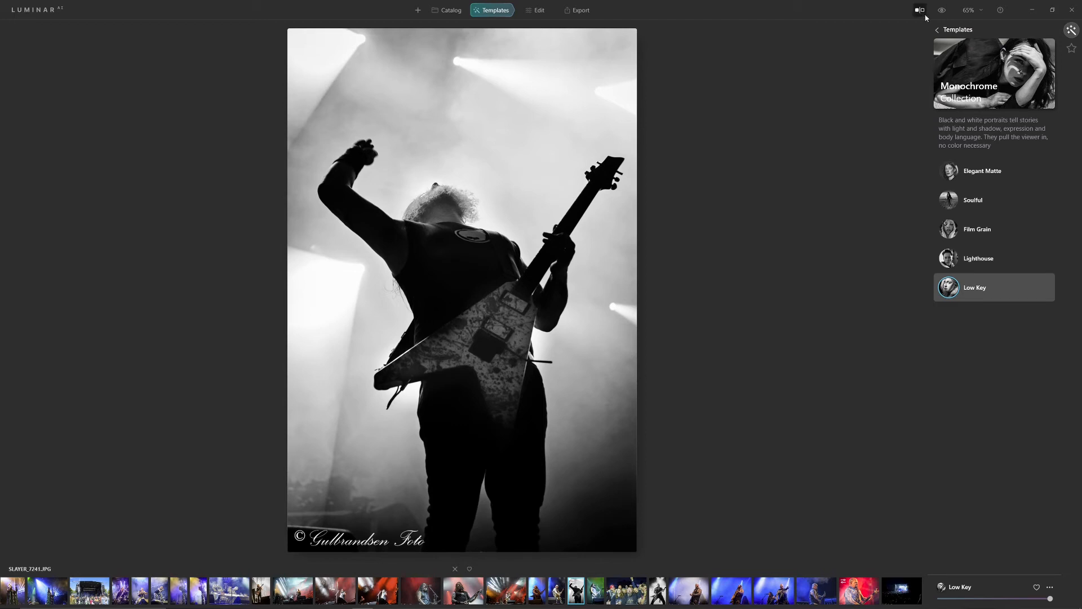
Set Smart Contrast to 38 and Shadows to 54 in the Light tool, and Accent to 59 in Enhance
click(537, 10)
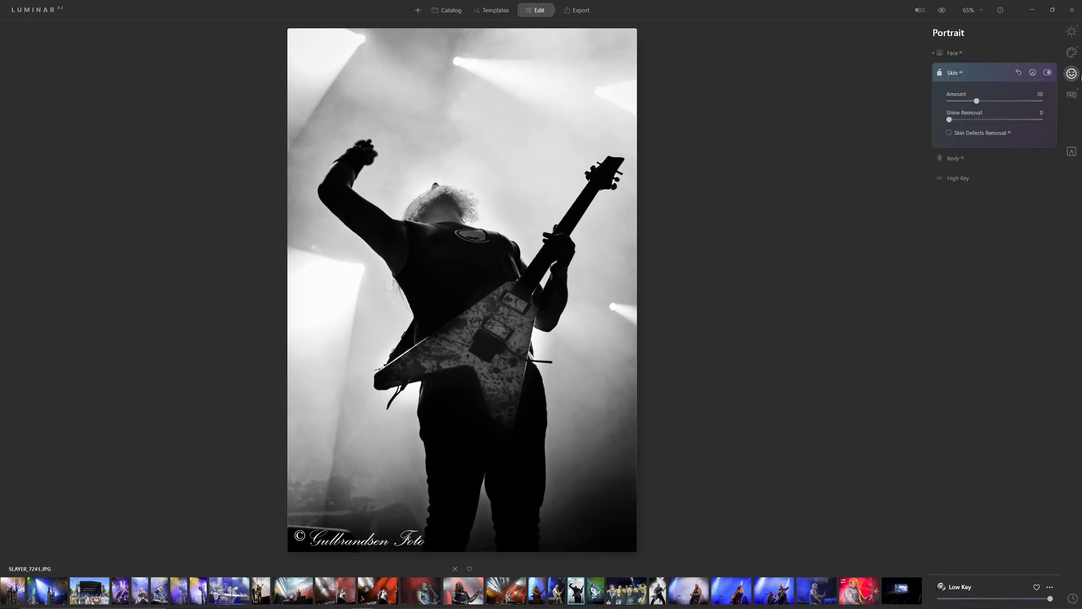
click(1071, 53)
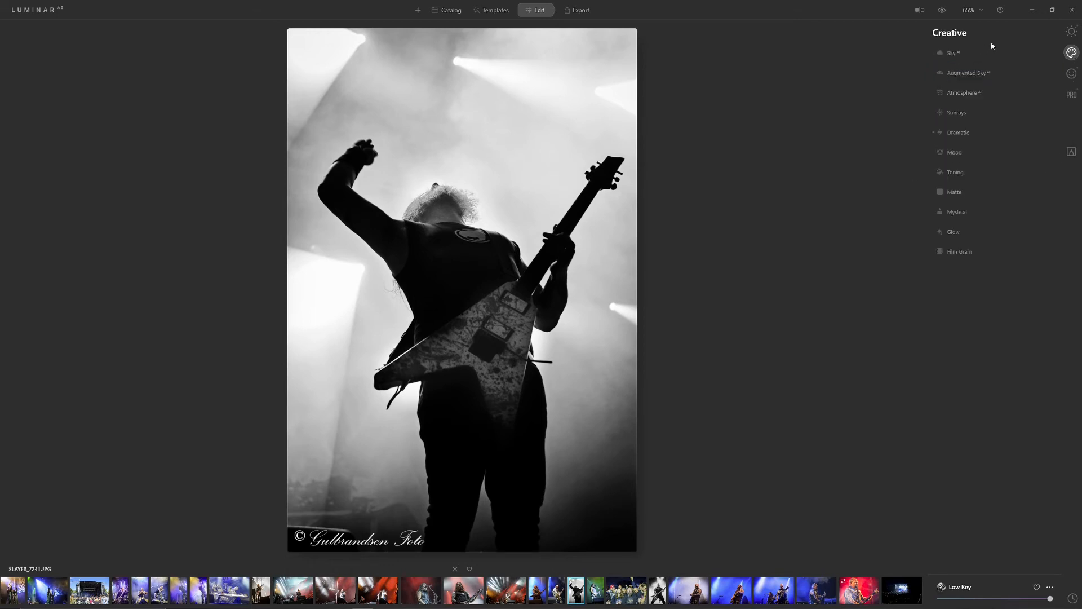
click(1071, 31)
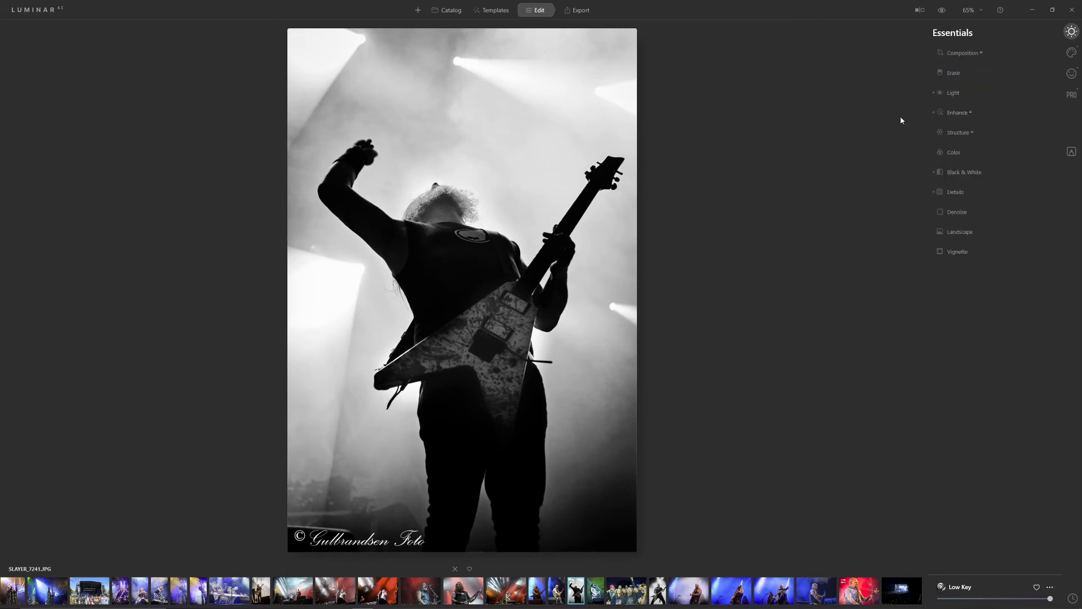
click(954, 93)
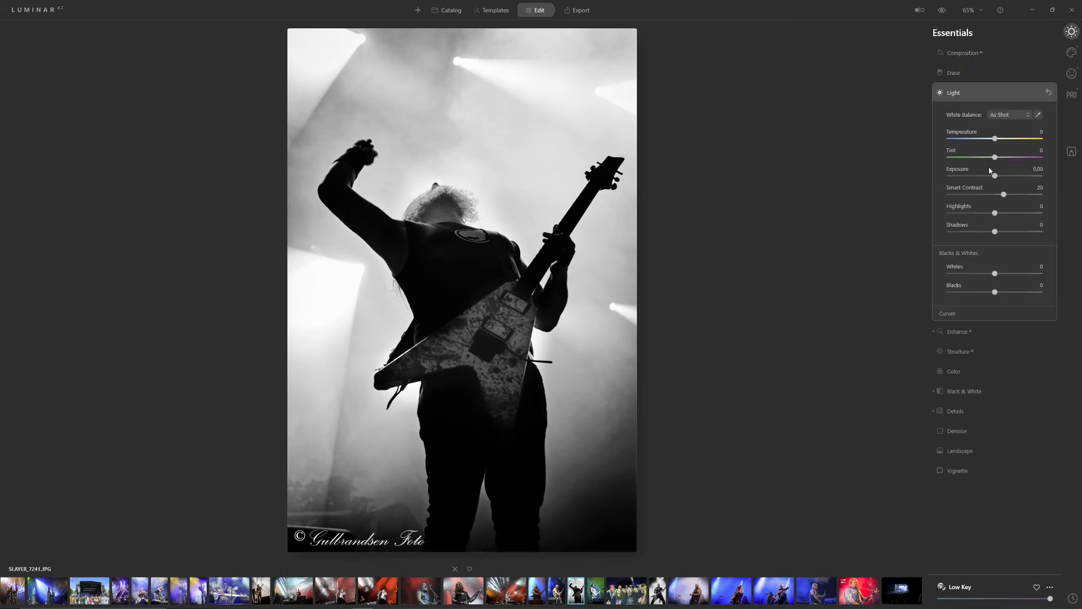
drag(1002, 193, 1012, 194)
drag(995, 232, 1022, 232)
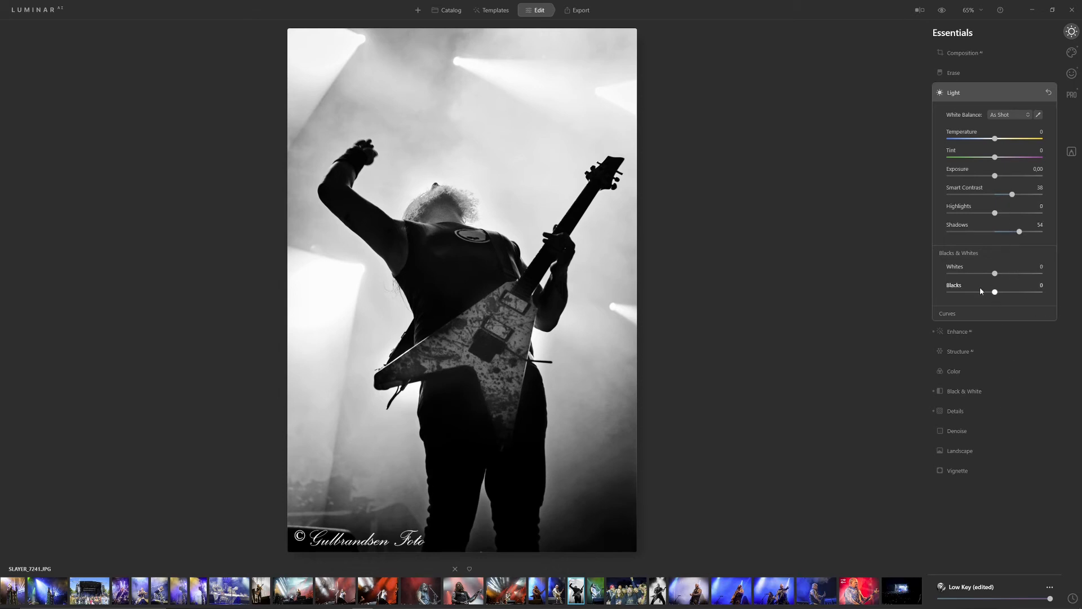
click(958, 332)
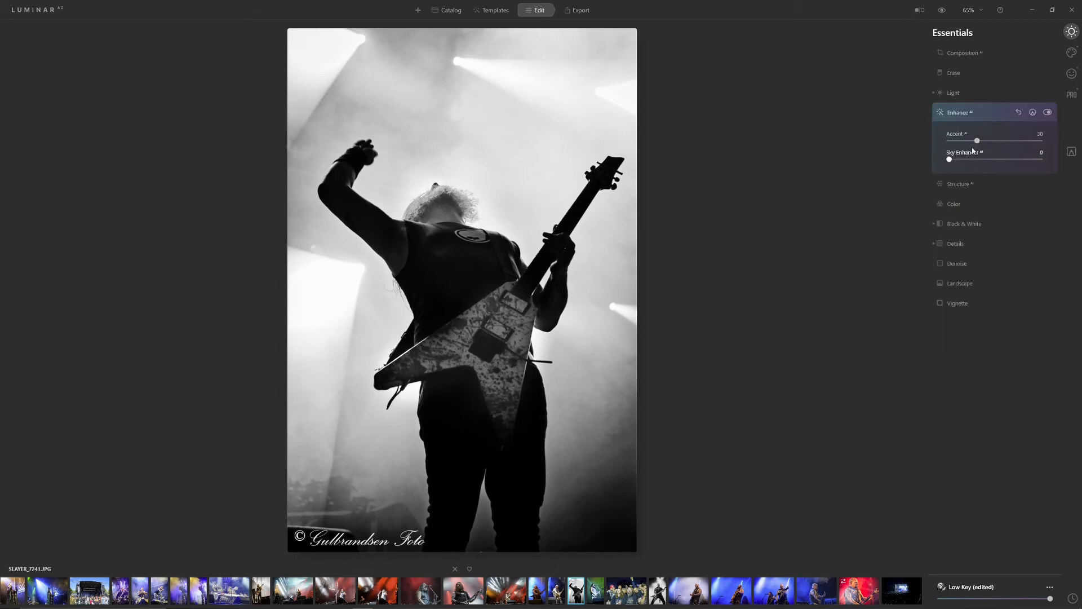
click(1004, 141)
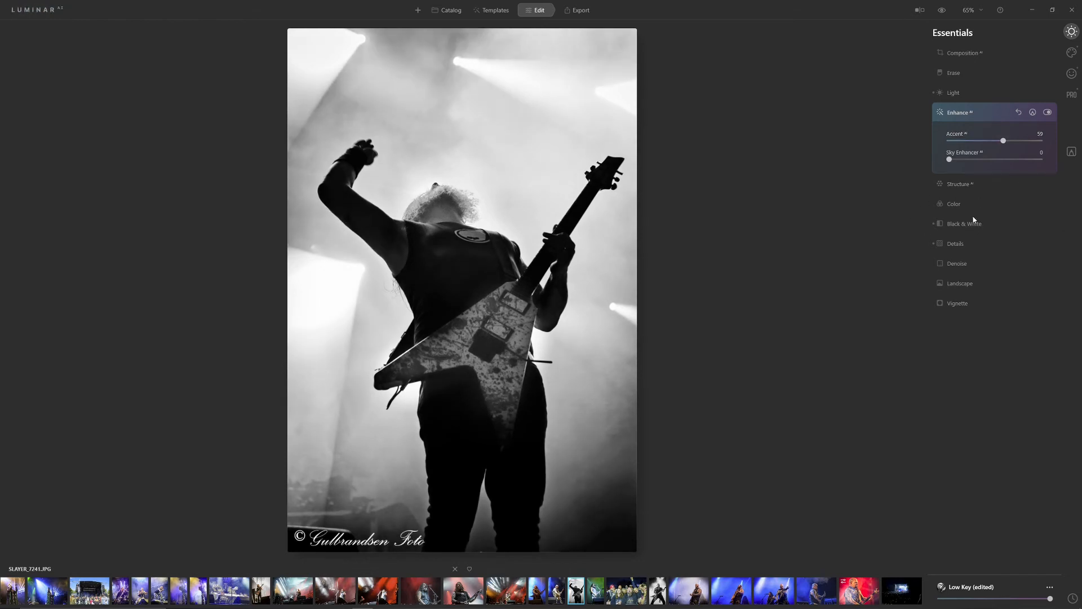
In the Black & White tool, set the Yellow saturation to 40 and bring back a slight amount of Red saturation
click(955, 224)
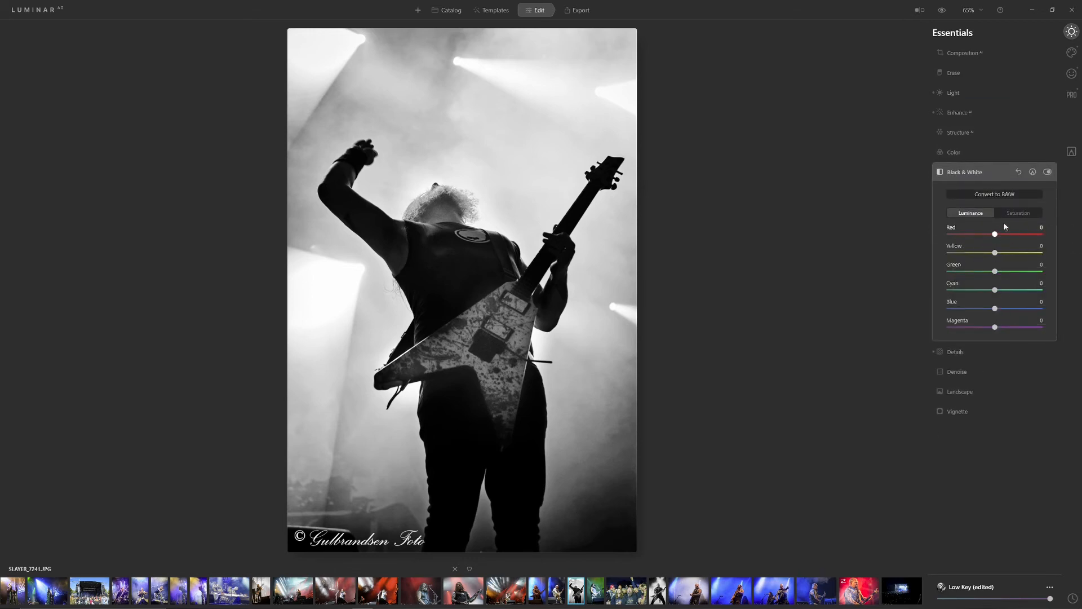
click(1016, 213)
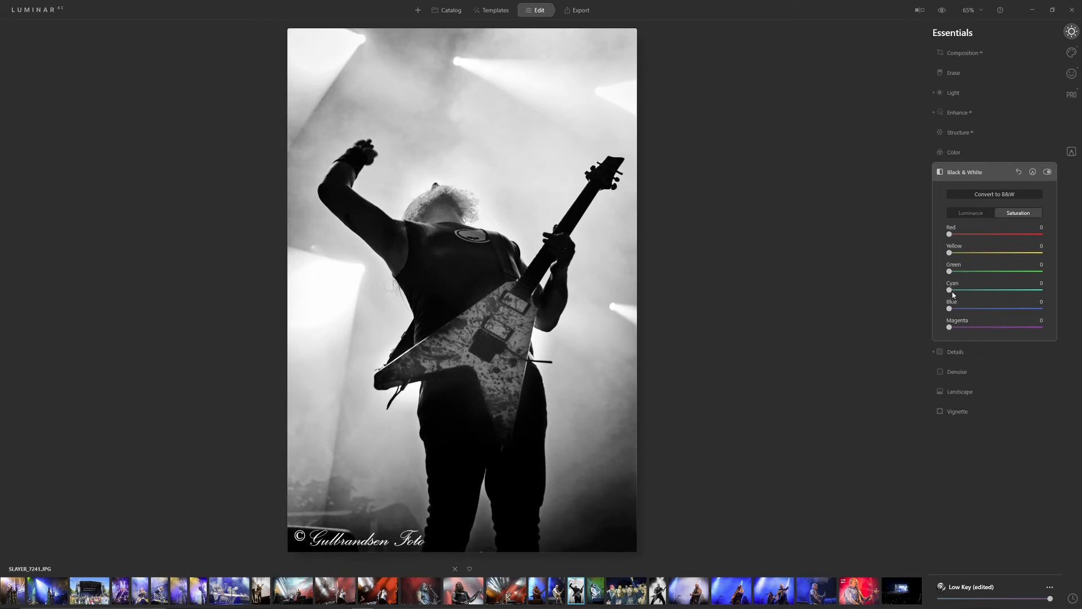
mouse_move(949, 253)
mouse_down()
mouse_move(1012, 265)
mouse_move(962, 267)
mouse_move(986, 265)
mouse_move(967, 265)
mouse_move(950, 235)
mouse_up()
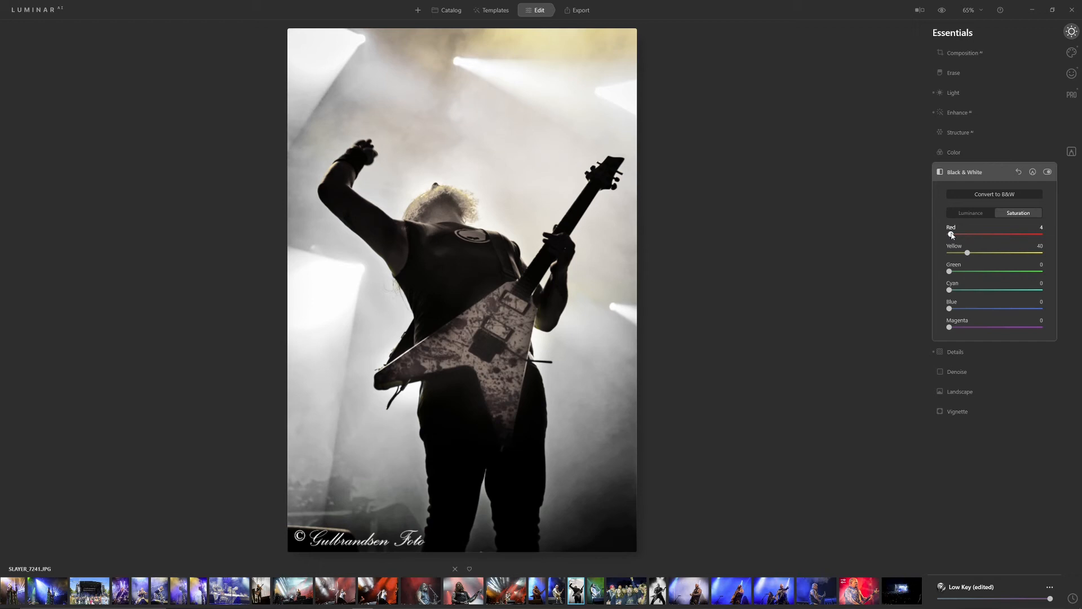
drag(951, 236, 952, 235)
Set the Black & White luminance to Yellow 14, Cyan 29, Blue -27 and Magenta 8
click(977, 216)
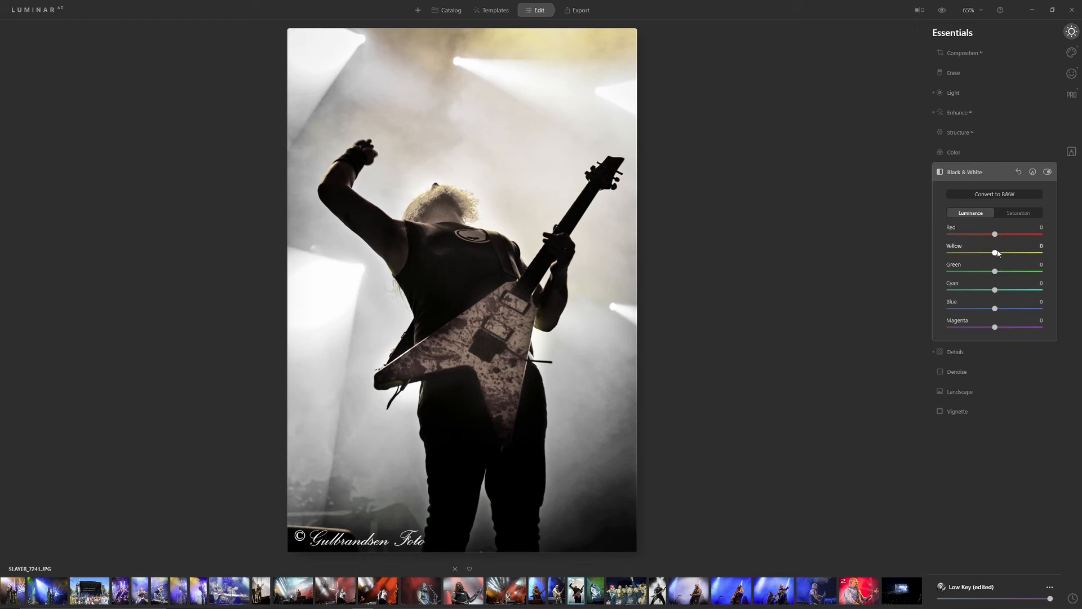
mouse_move(996, 254)
mouse_down()
mouse_move(1011, 254)
mouse_move(1001, 253)
mouse_up()
drag(995, 290, 1028, 305)
mouse_move(995, 306)
mouse_down()
mouse_move(1022, 301)
mouse_move(979, 315)
mouse_up()
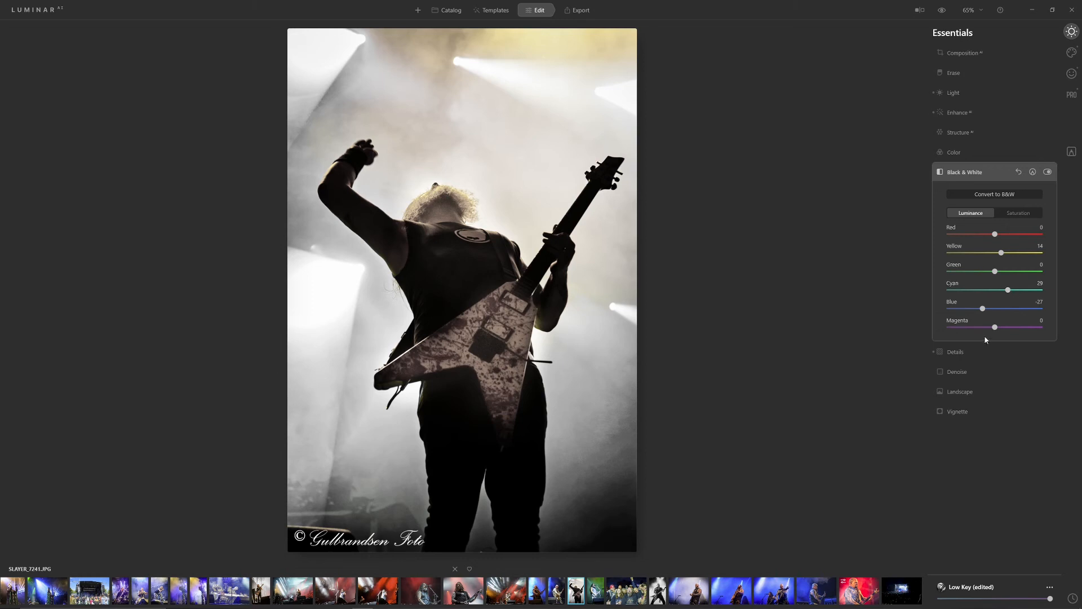
mouse_move(995, 329)
mouse_down()
mouse_move(961, 329)
mouse_move(1043, 329)
mouse_move(996, 328)
mouse_up()
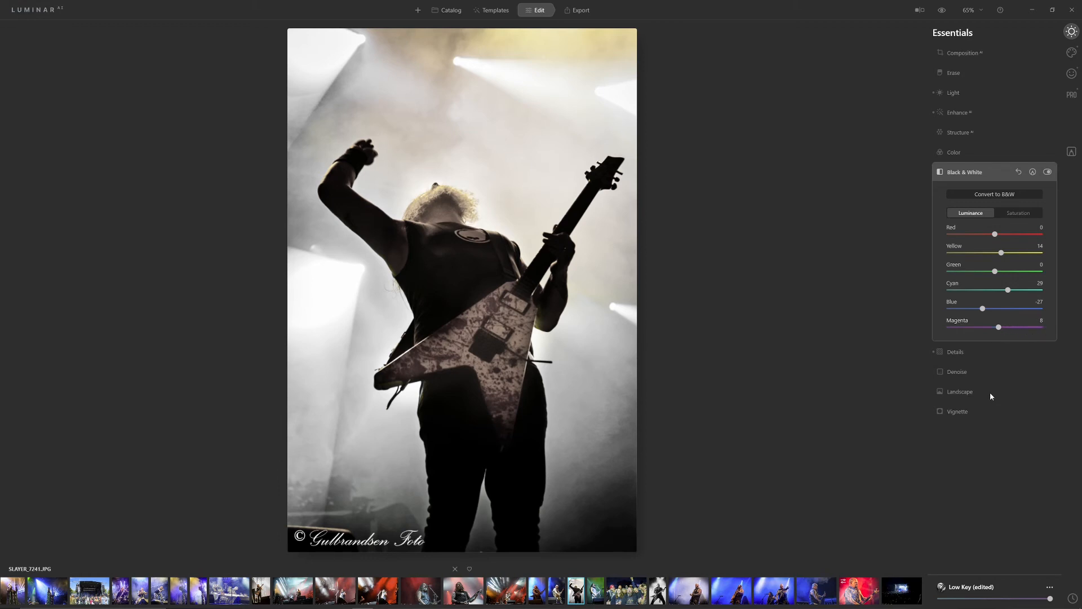
Raise Small Details, Medium Details and Sharpen in the Details tool, checking the photo with the tool switched off and on
click(956, 353)
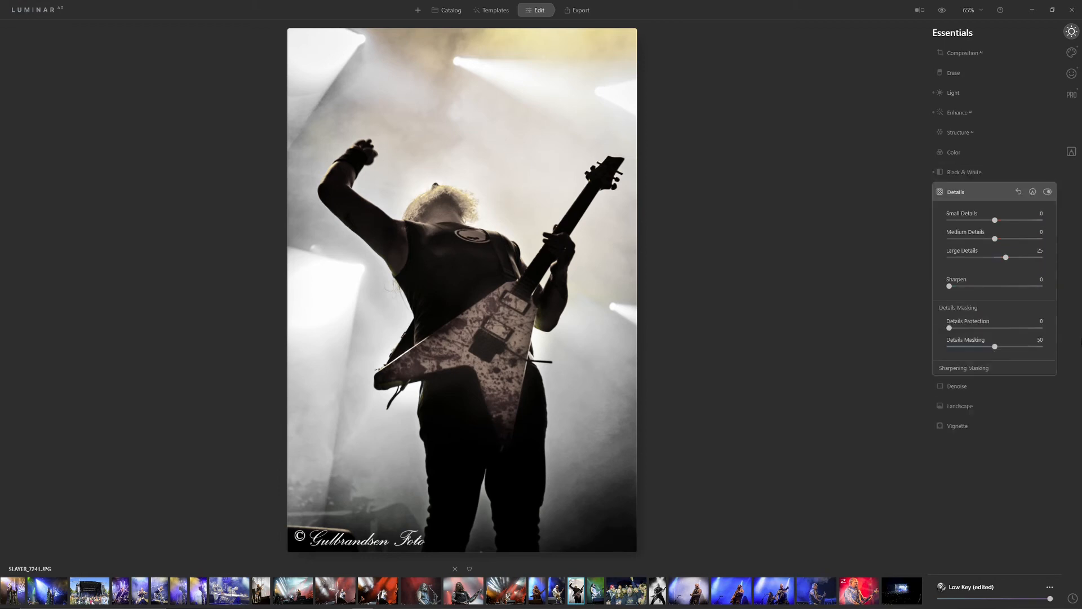
click(1001, 220)
click(1001, 238)
click(1002, 239)
click(969, 286)
drag(970, 286, 971, 286)
click(1046, 192)
click(1046, 193)
drag(1003, 223, 1005, 239)
Set Golden Hour to 43 in the Landscape tool, and reduce the Yellow saturation to 32 in Black & White
click(953, 404)
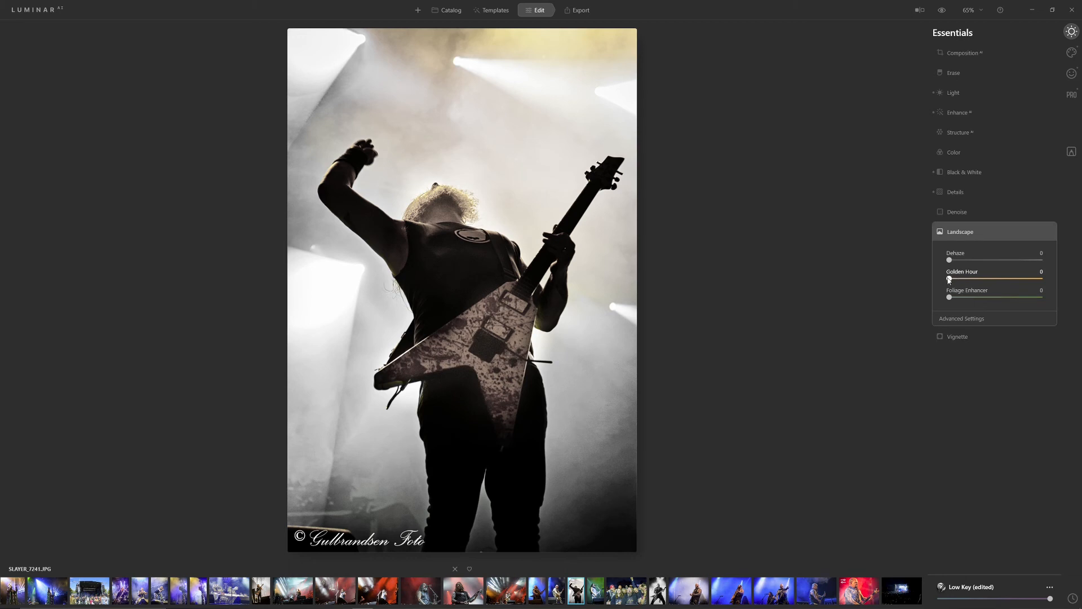
drag(950, 280, 989, 288)
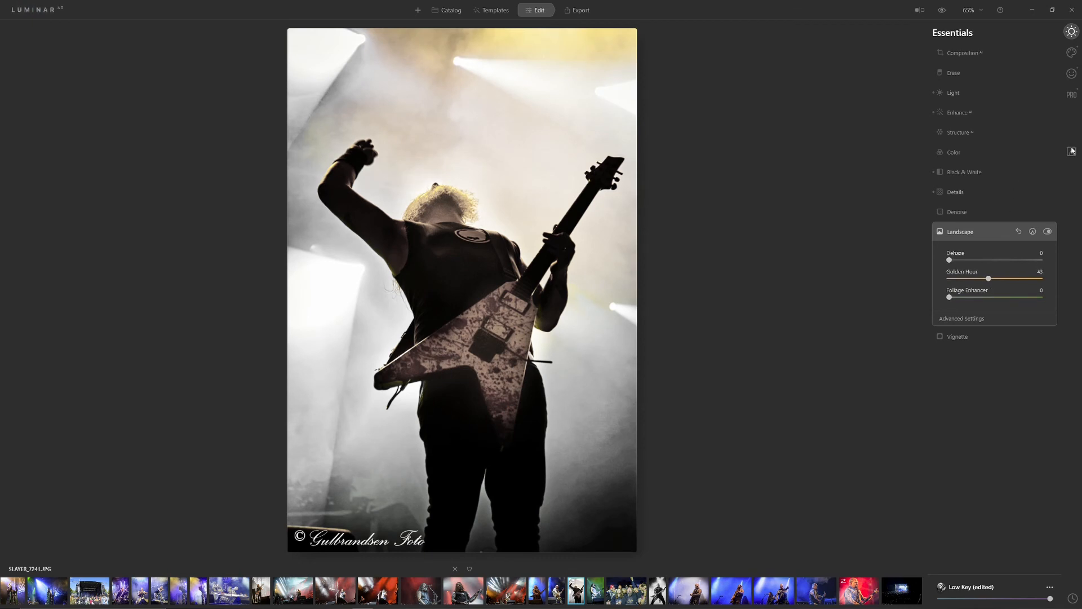
click(973, 172)
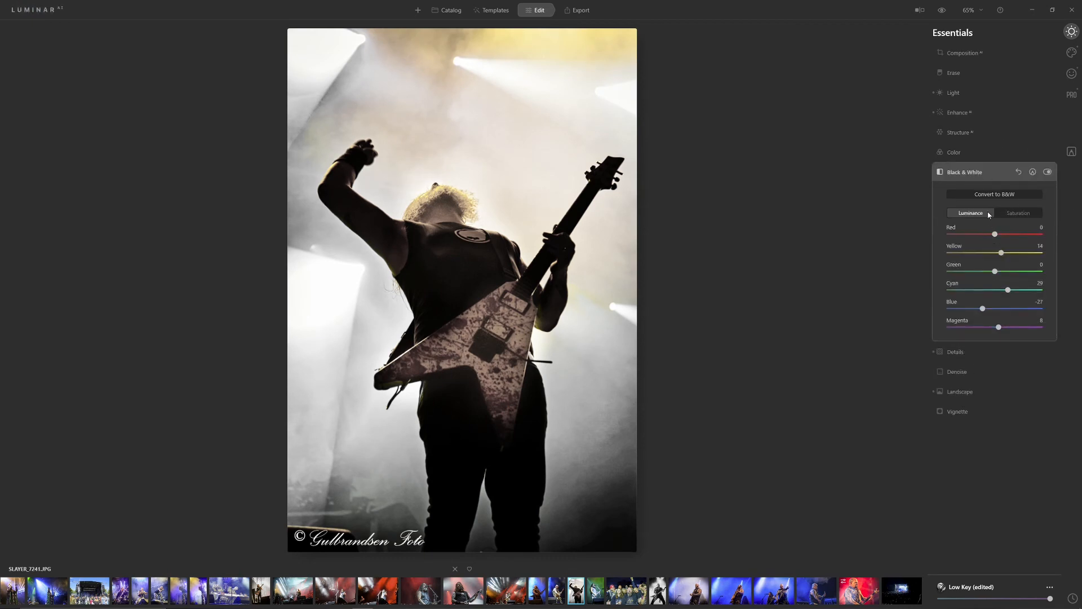
click(1018, 212)
drag(949, 252, 963, 254)
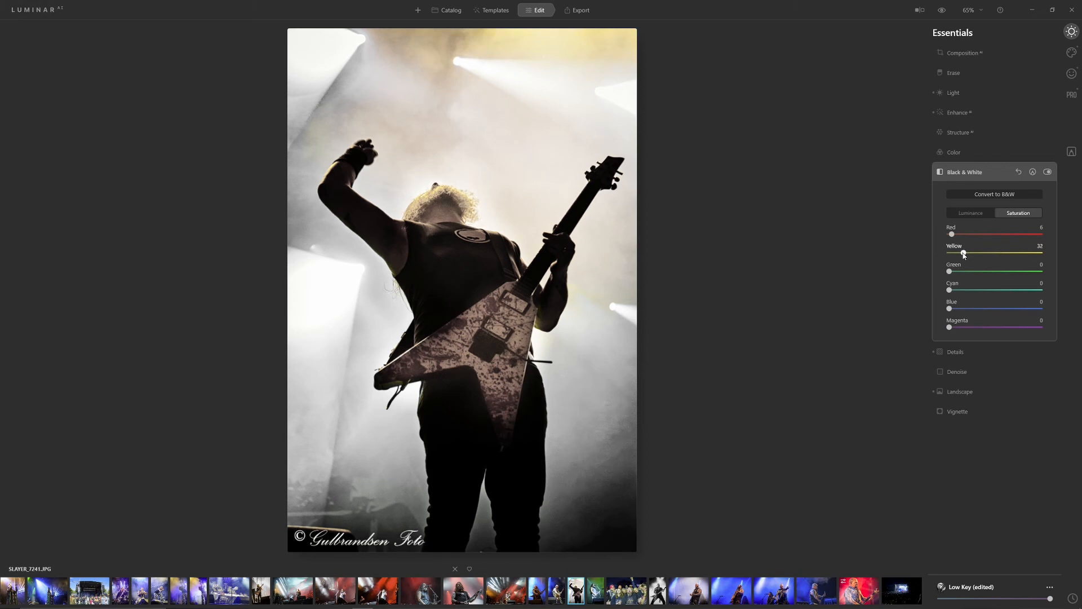
Add a Soft Focus Glow with an amount of 2, comparing the photo with the effect off and on
click(1073, 54)
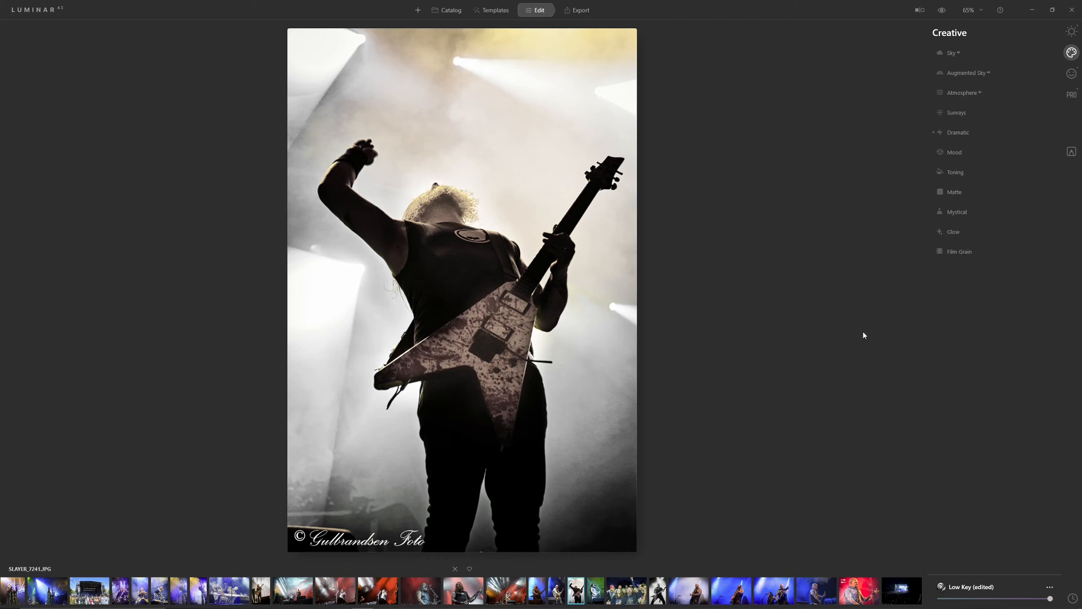
click(954, 232)
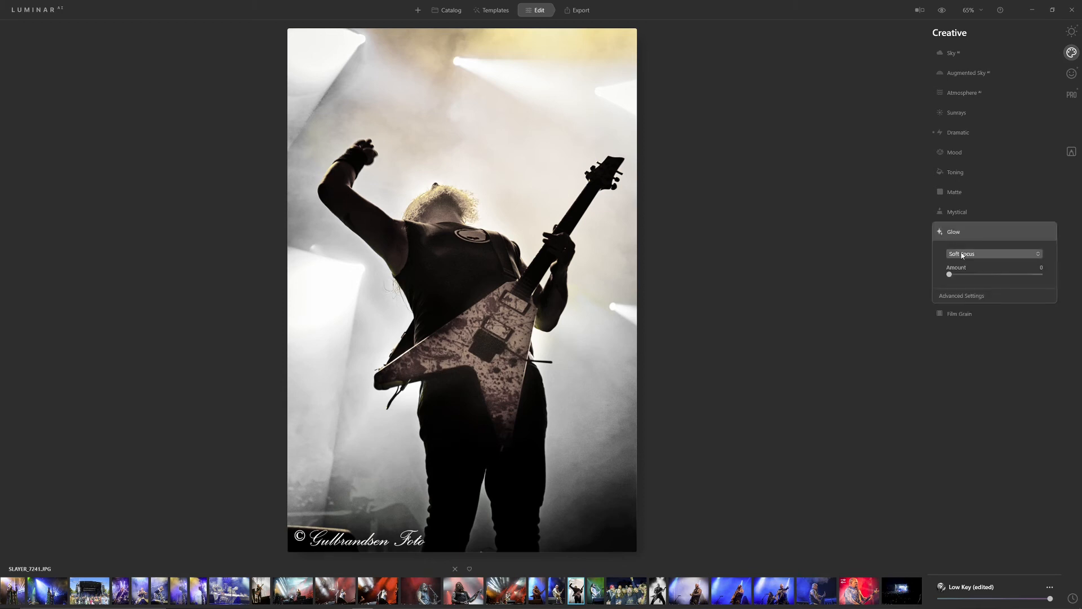
drag(962, 276, 952, 275)
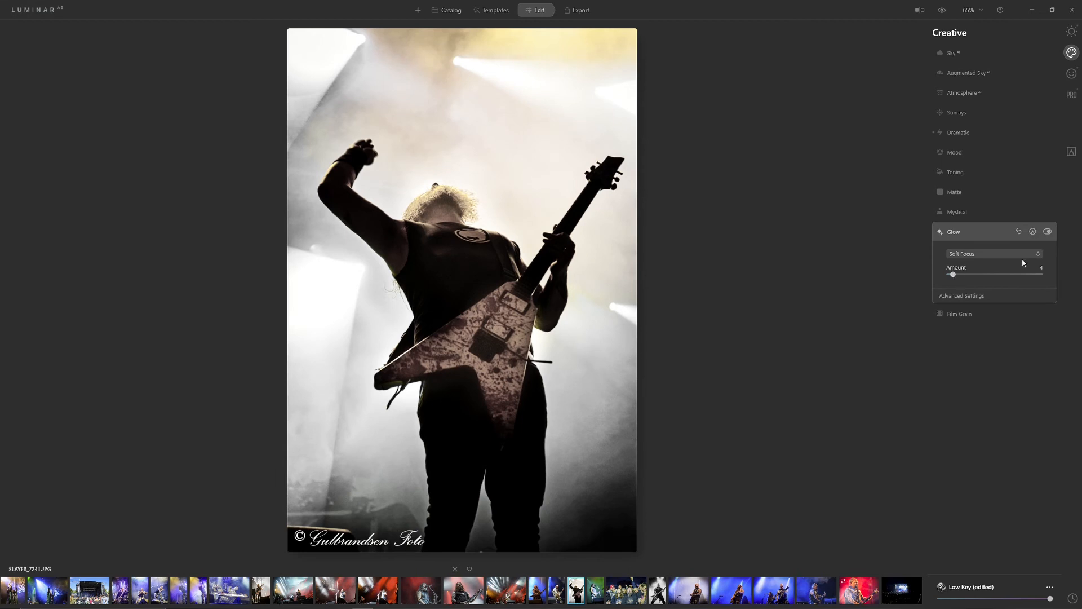
click(1047, 232)
click(1048, 231)
drag(952, 277, 951, 277)
click(1047, 234)
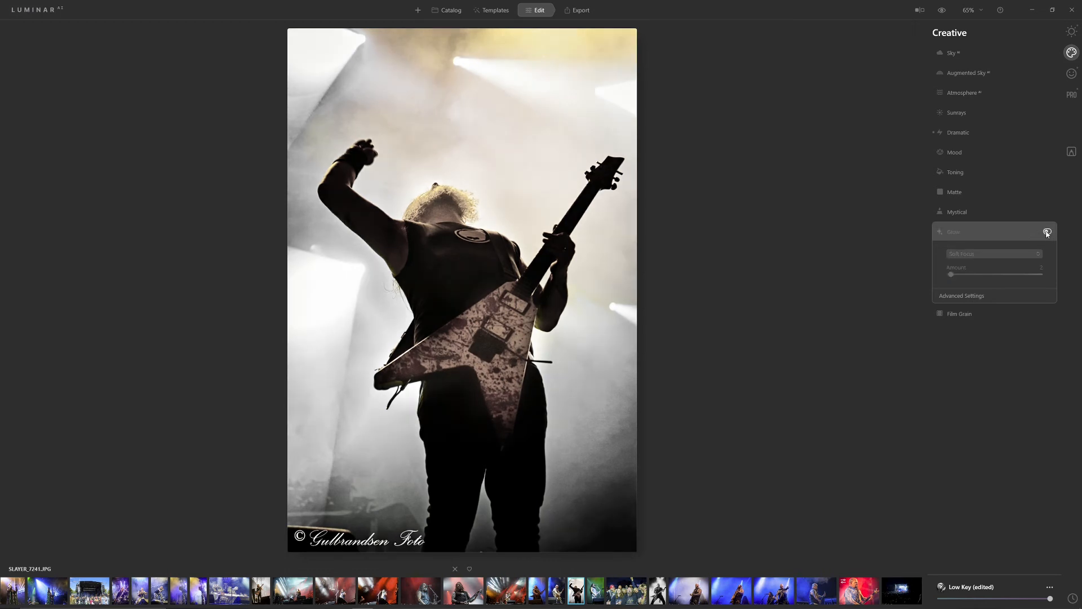
click(1047, 234)
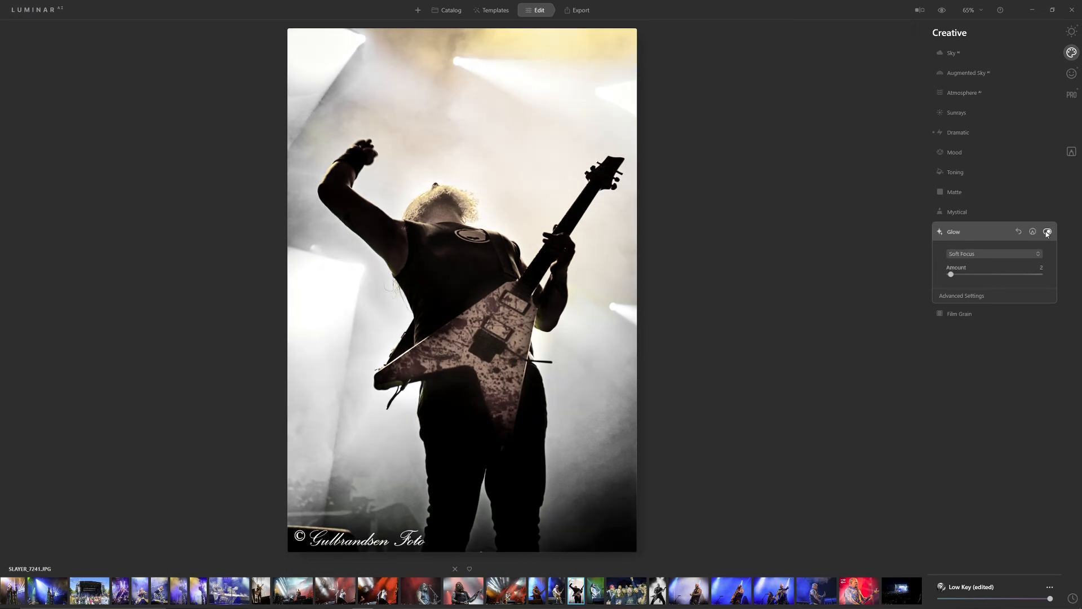
Set Highlights Contrast to 23 and Shadows Contrast to 36 in Supercontrast, checking the photo with the tool off and on
click(1070, 95)
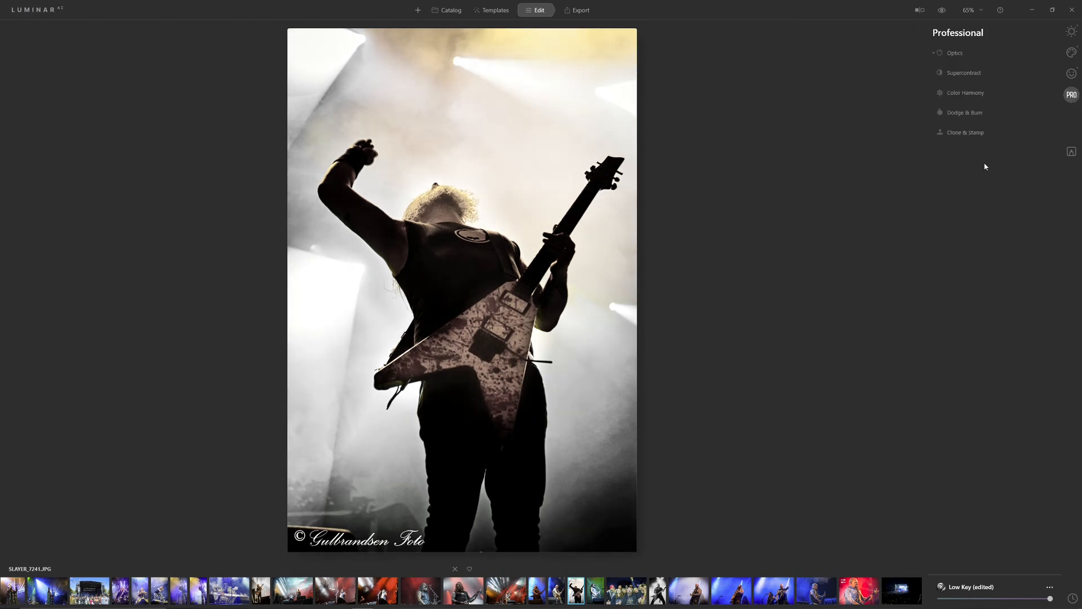
click(954, 76)
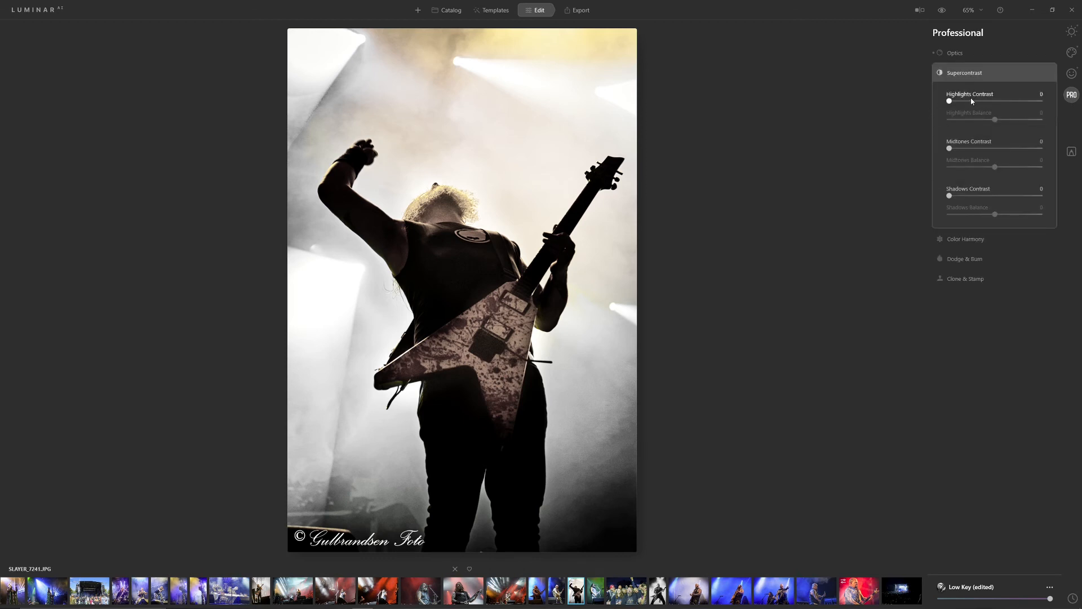
click(971, 101)
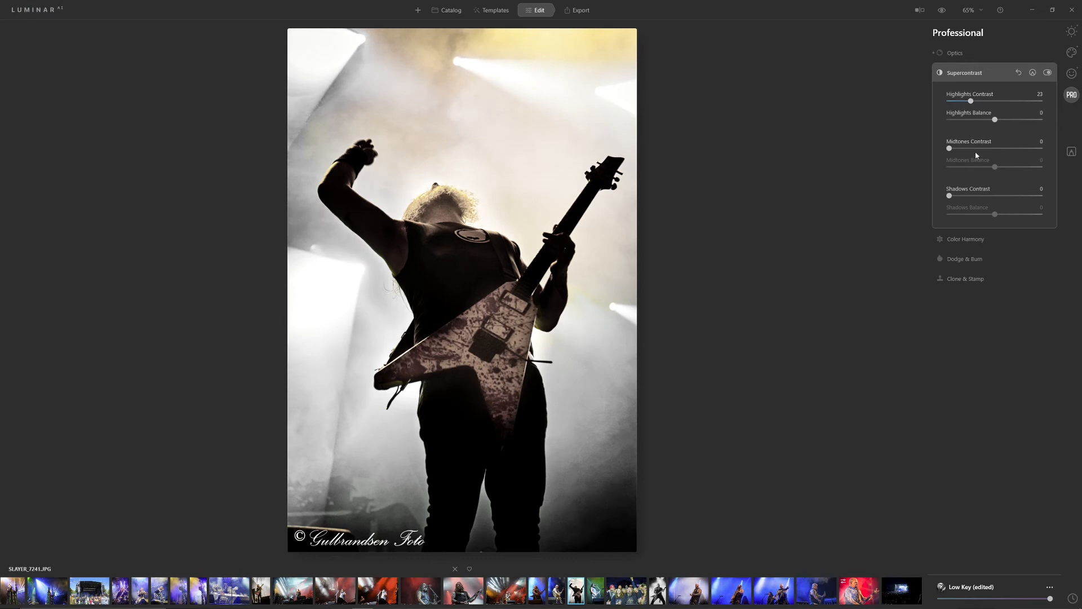
click(971, 196)
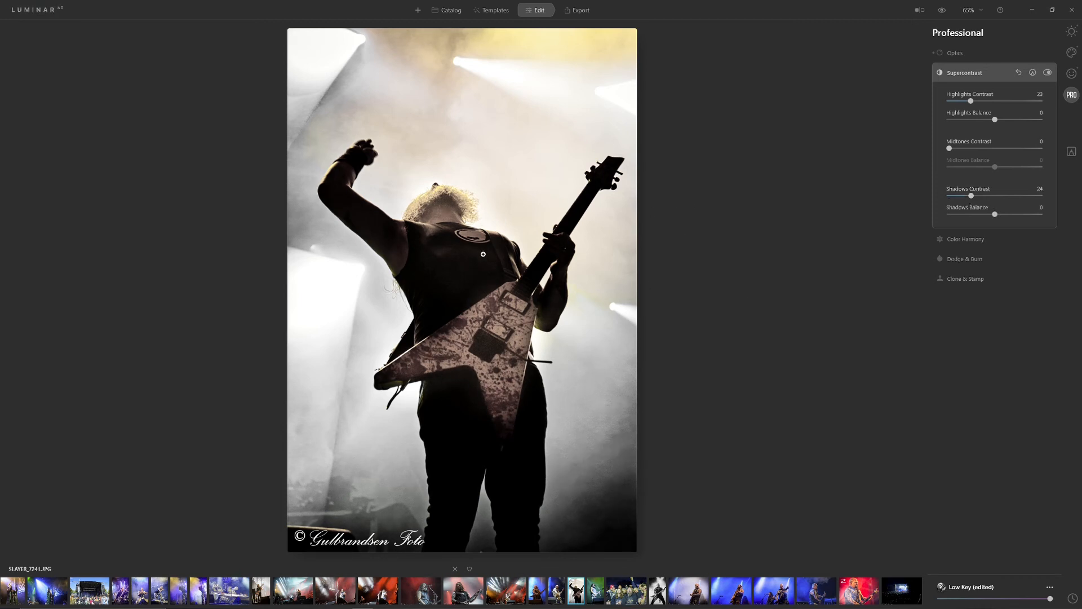
click(1047, 73)
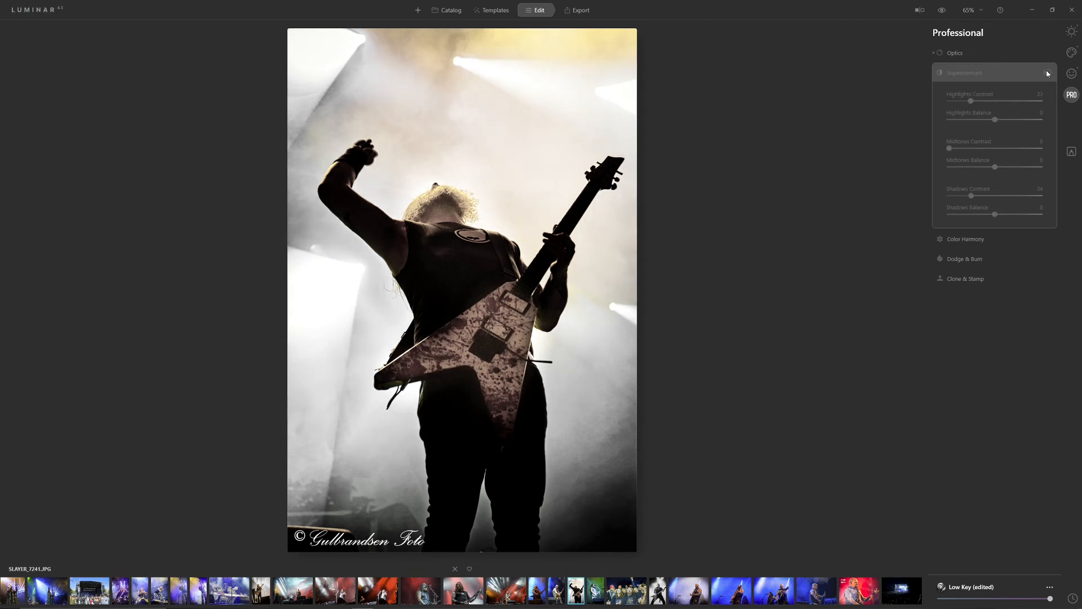
click(1047, 73)
click(1047, 73)
click(1047, 74)
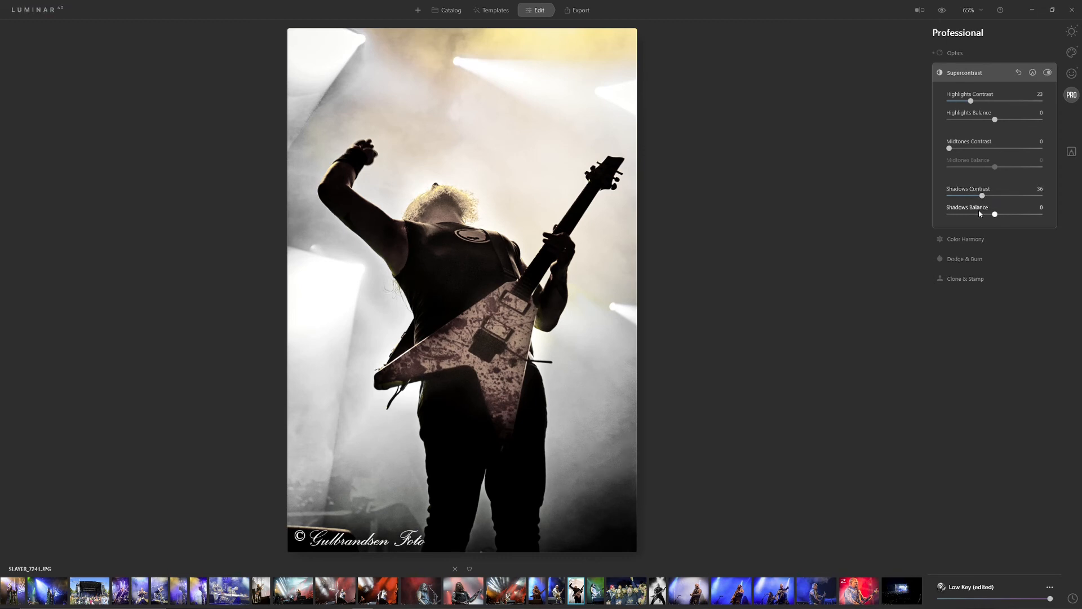
Add a slight amount of Color Contrast in Color Harmony, comparing the photo with the tool off and on
click(969, 241)
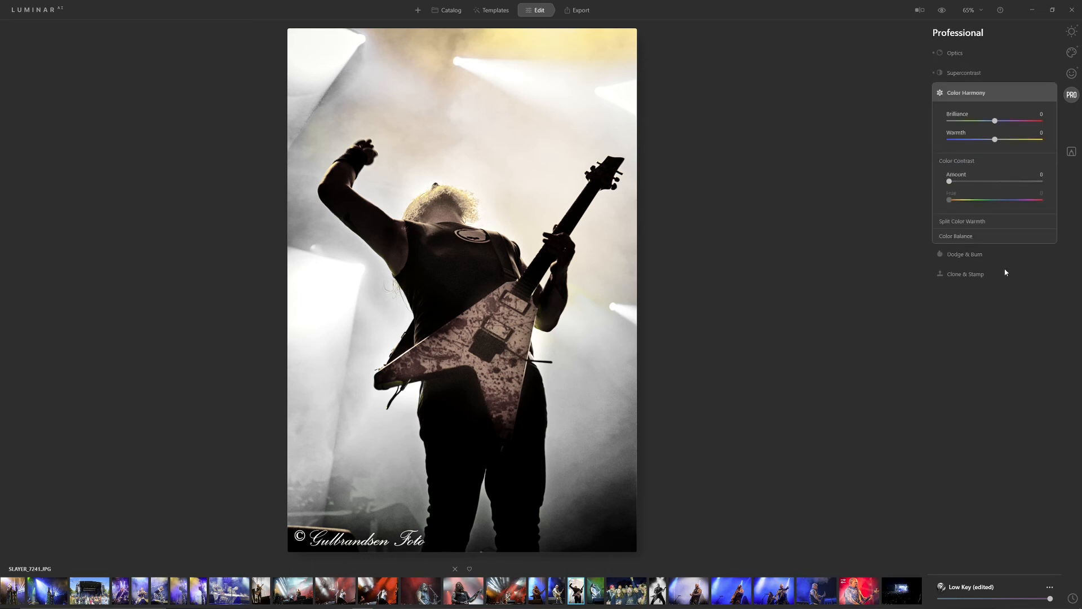
click(967, 180)
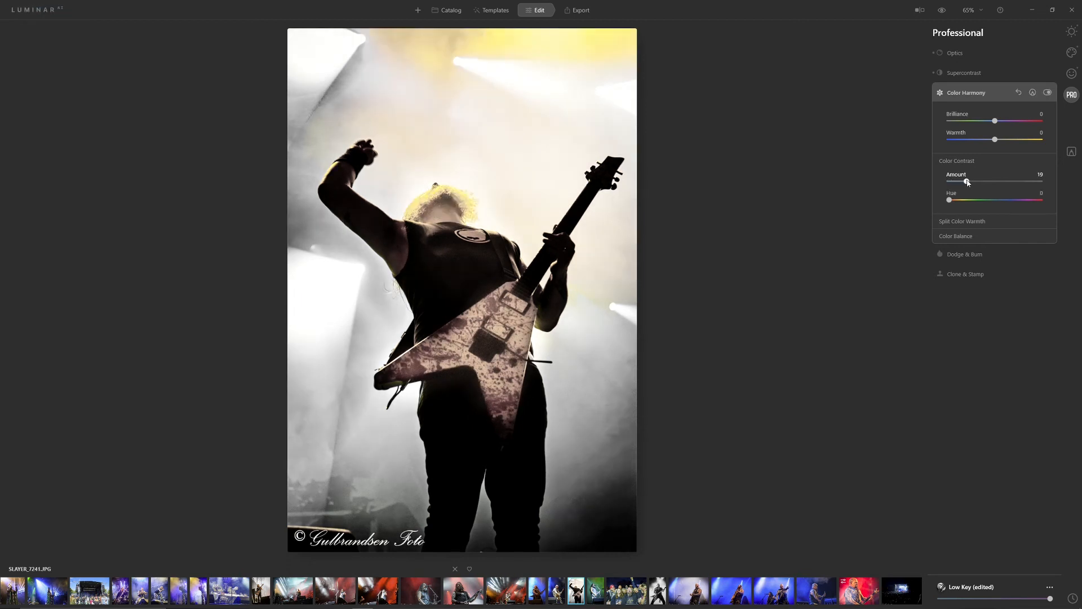
drag(968, 182, 956, 183)
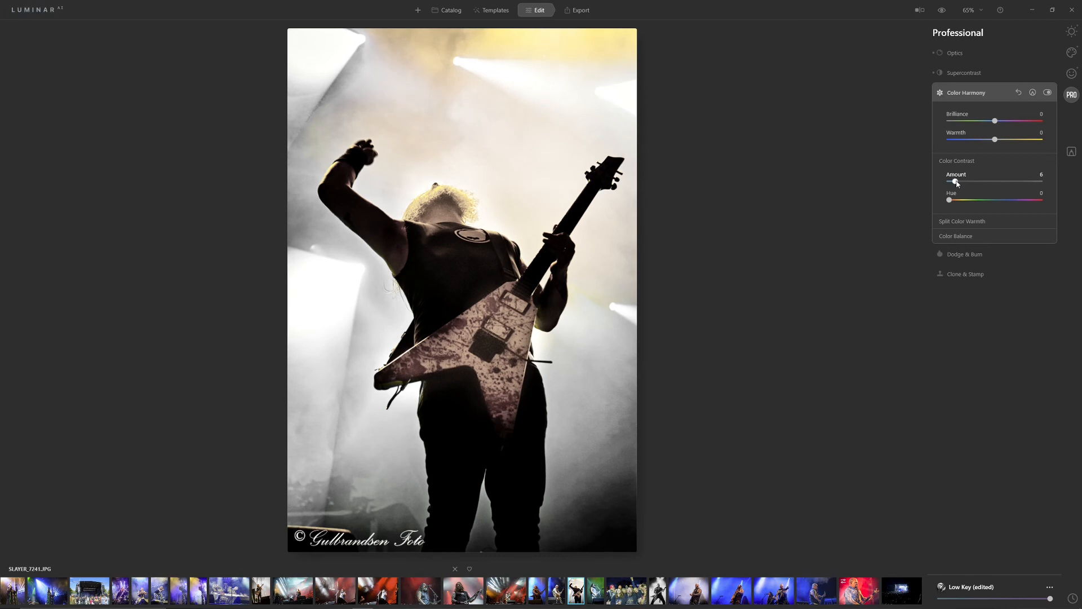
click(1046, 91)
click(1047, 92)
drag(955, 183, 954, 183)
Lighten the vest and guitar with Dodge & Burn at size 100 and strength 22, and erase some of the lightening over the guitar body
click(969, 258)
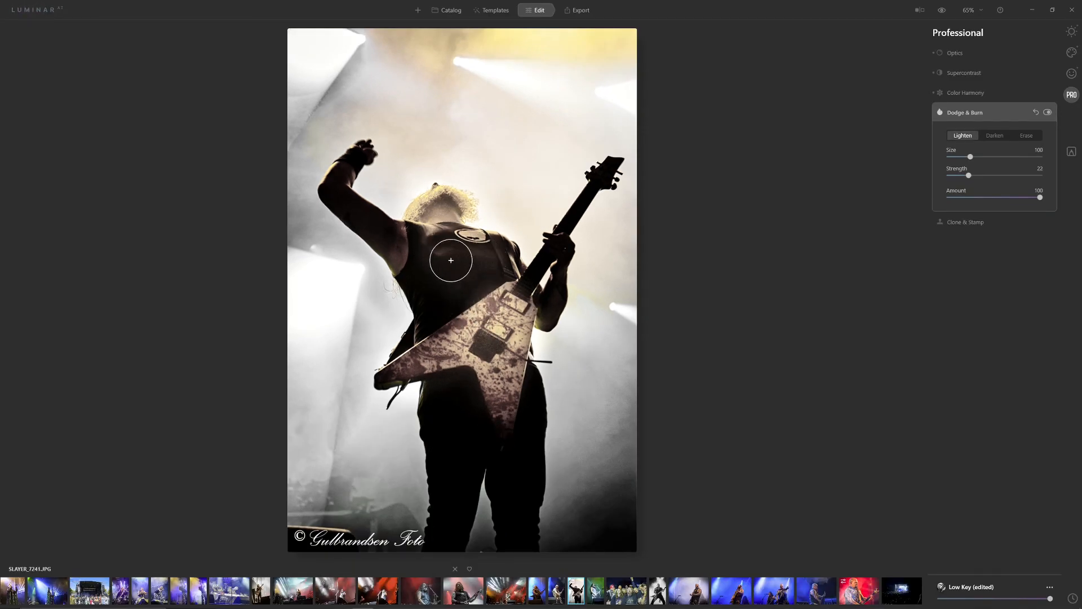
click(1047, 112)
click(1048, 112)
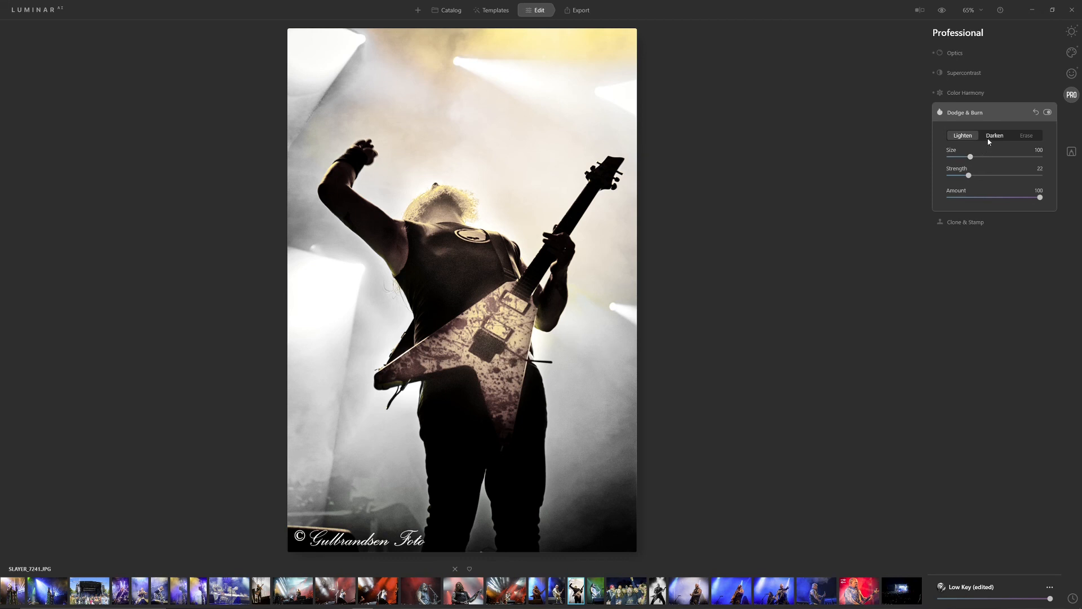
click(1027, 136)
mouse_move(467, 330)
mouse_down()
mouse_move(506, 311)
mouse_move(494, 316)
mouse_move(492, 345)
mouse_move(520, 317)
mouse_move(482, 354)
mouse_move(463, 348)
mouse_move(516, 301)
mouse_move(498, 346)
mouse_up()
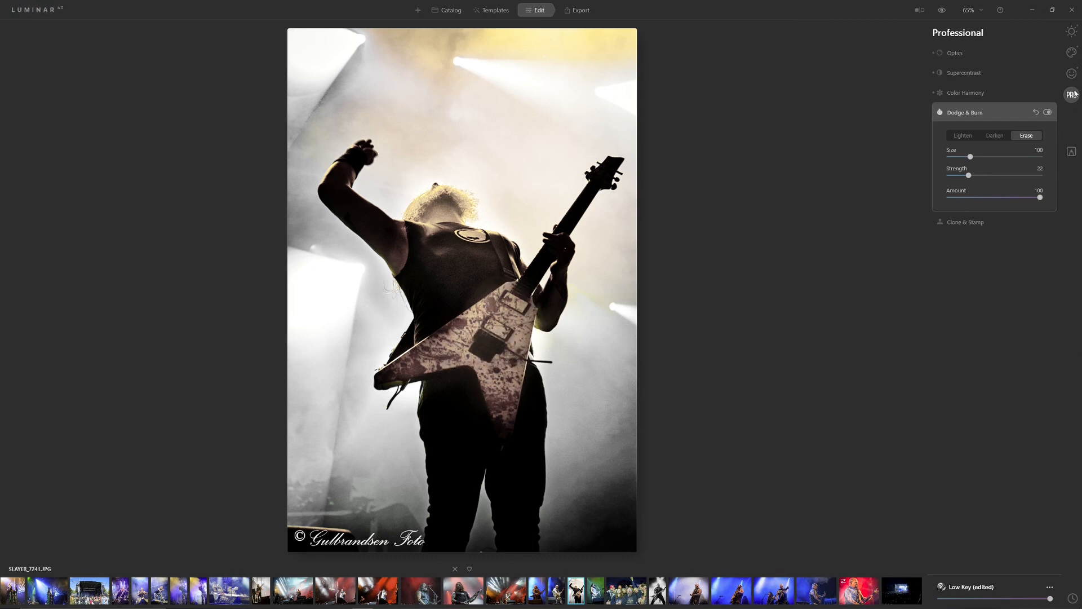
Add a Basic local mask with Warmth 10, Exposure -0.28 and Shadows 7
click(1071, 153)
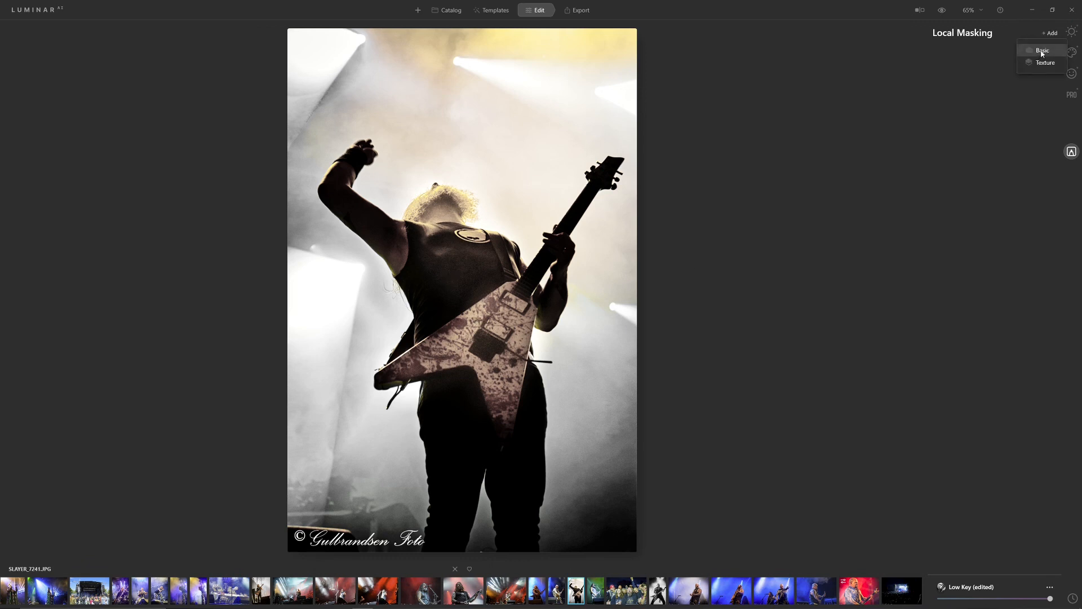
click(1042, 52)
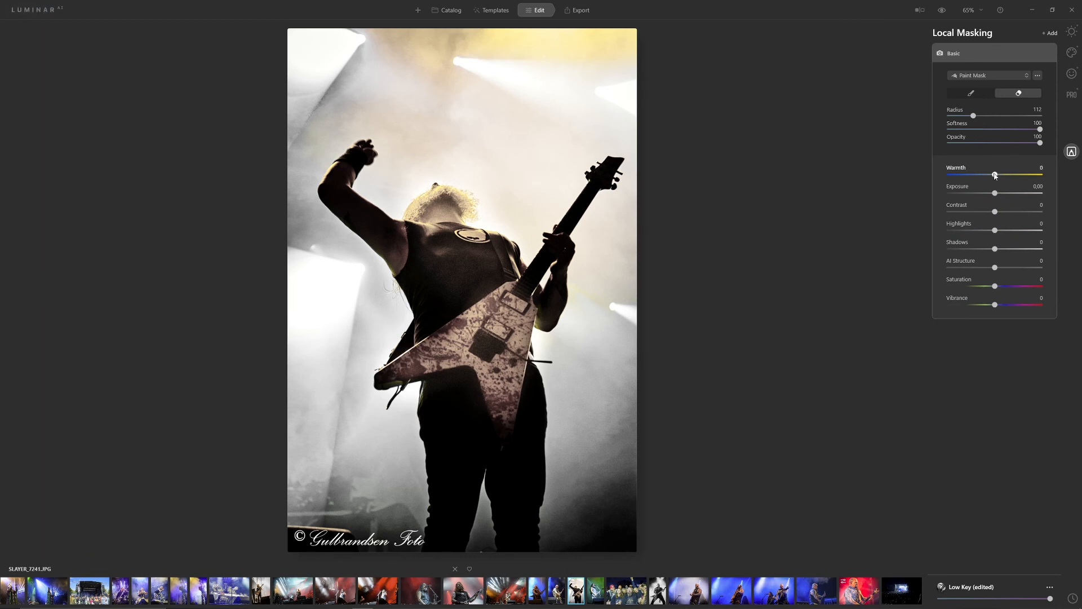
drag(995, 176, 996, 175)
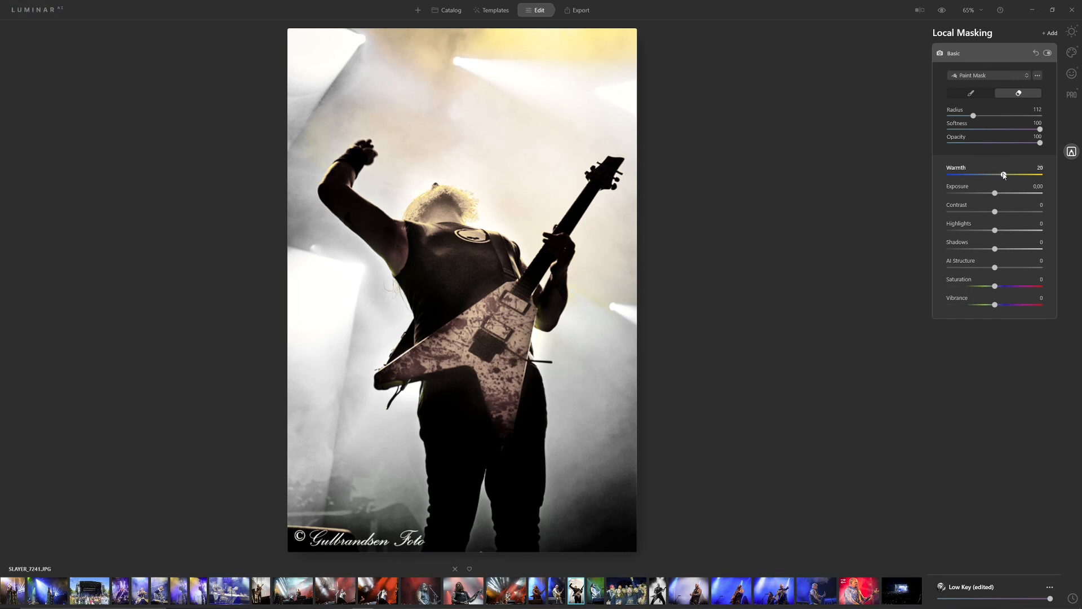
drag(1004, 176, 1003, 174)
drag(1001, 250, 997, 249)
mouse_move(1004, 175)
mouse_down()
mouse_move(984, 177)
mouse_move(1010, 177)
mouse_move(997, 182)
mouse_move(995, 212)
mouse_up()
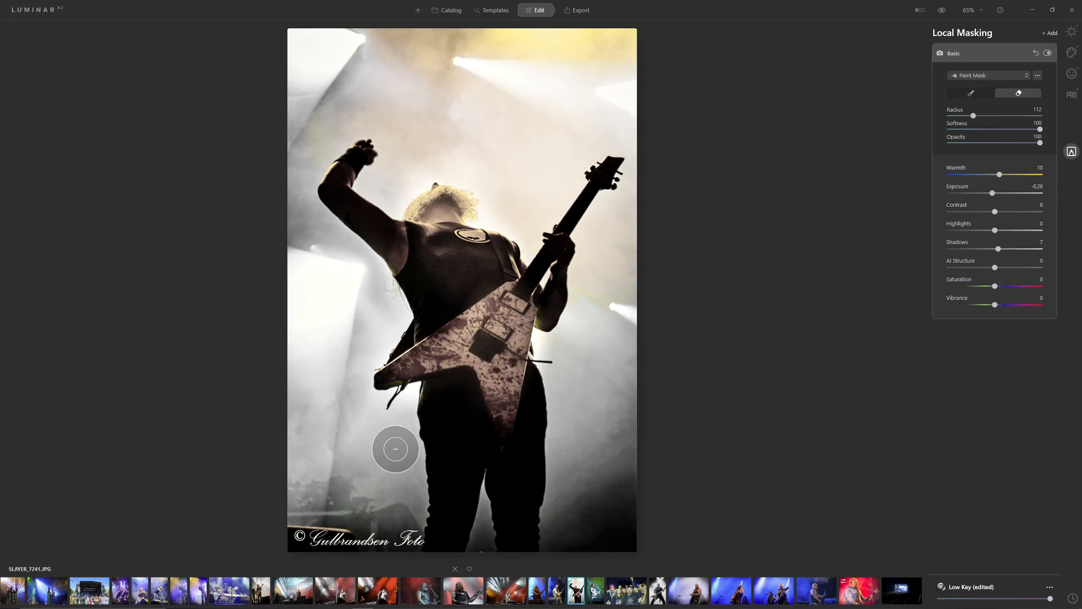
Paint the local adjustment onto the guitar body and the back of the guitarist's vest
click(506, 302)
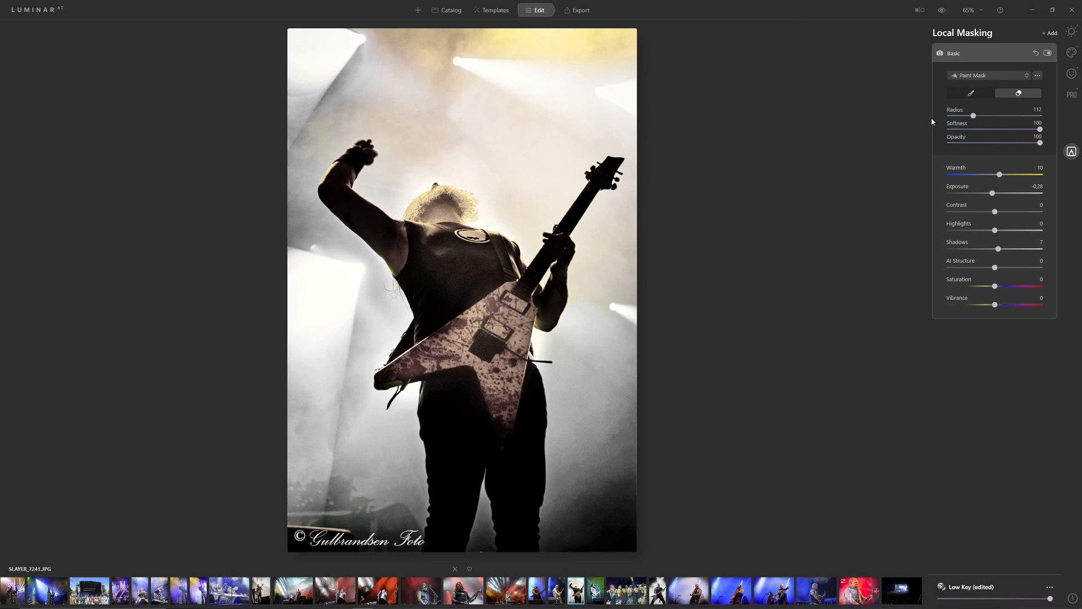
click(960, 94)
click(495, 332)
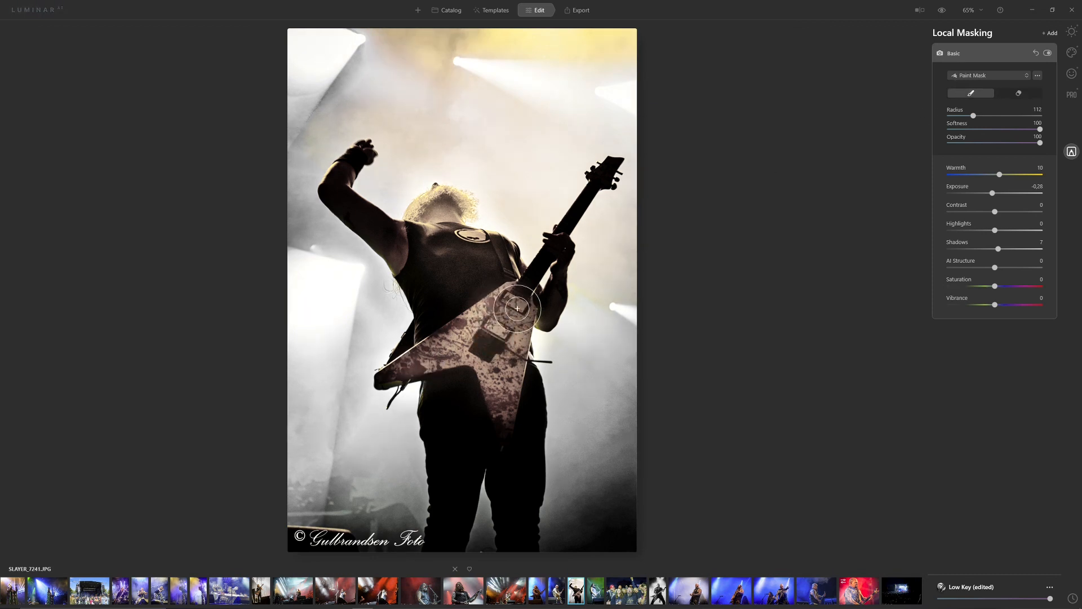
mouse_move(503, 273)
mouse_down()
mouse_move(432, 244)
mouse_move(476, 285)
mouse_up()
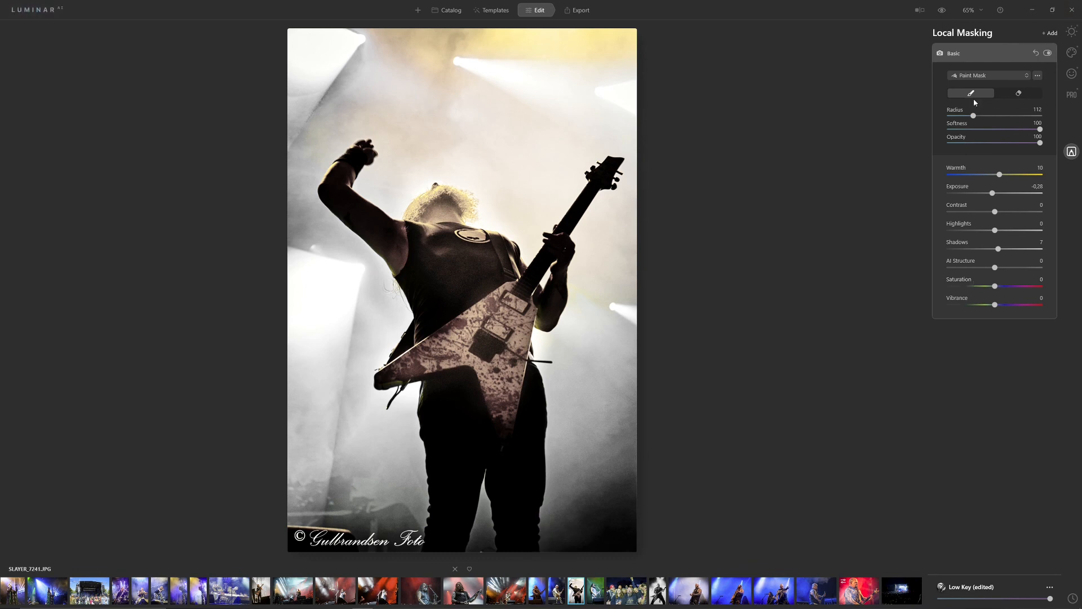
Add a second Basic local mask with Contrast 24 and Exposure -0.42
click(1053, 34)
click(1042, 50)
drag(996, 213, 1009, 214)
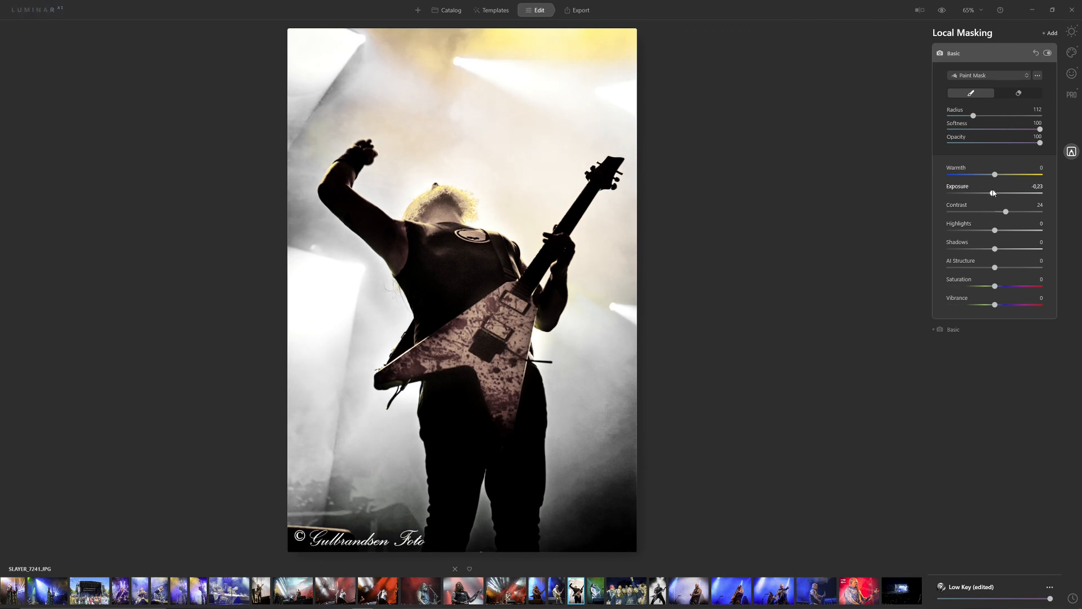
drag(992, 194, 990, 194)
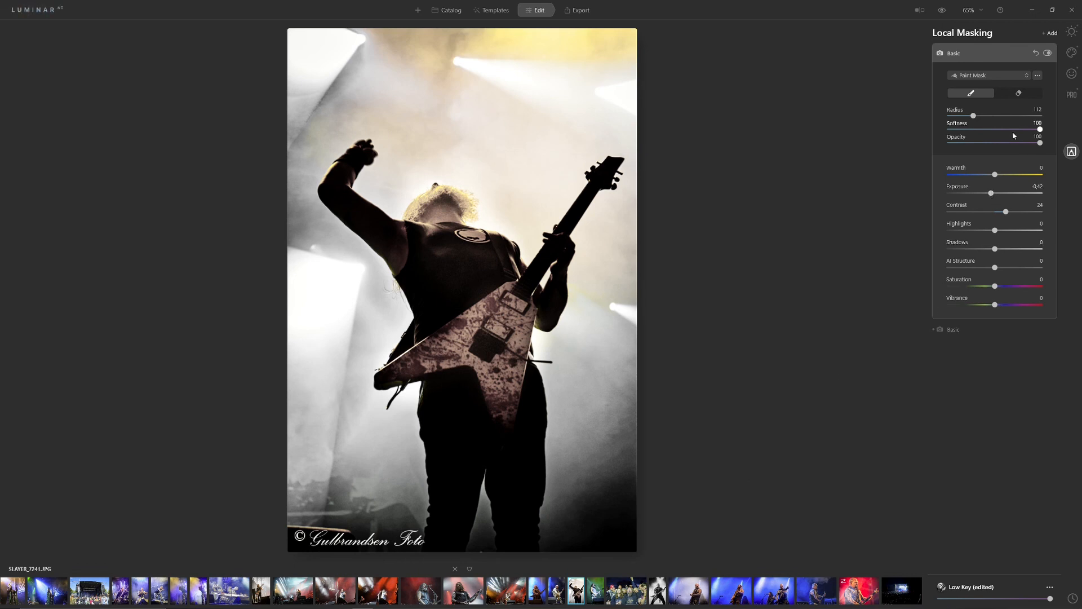
Paint the second mask over the background spotlights with radius 99, softness 100 and opacity 29, and compare the photo with its unedited original
mouse_move(1040, 129)
mouse_down()
mouse_move(1005, 129)
mouse_move(1048, 131)
mouse_up()
click(993, 143)
drag(973, 115, 971, 116)
click(977, 144)
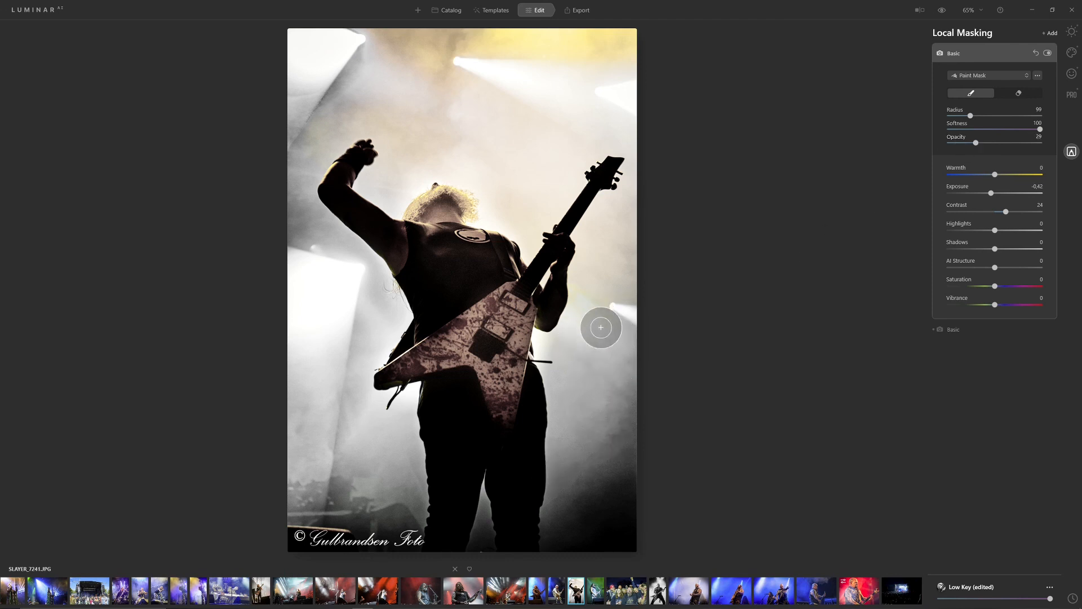
mouse_move(620, 353)
mouse_down()
mouse_move(598, 320)
mouse_move(623, 373)
mouse_move(616, 337)
mouse_move(621, 403)
mouse_move(587, 429)
mouse_move(588, 462)
mouse_move(612, 454)
mouse_move(625, 428)
mouse_move(576, 467)
mouse_move(601, 404)
mouse_move(587, 331)
mouse_move(620, 290)
mouse_up()
drag(458, 84, 486, 103)
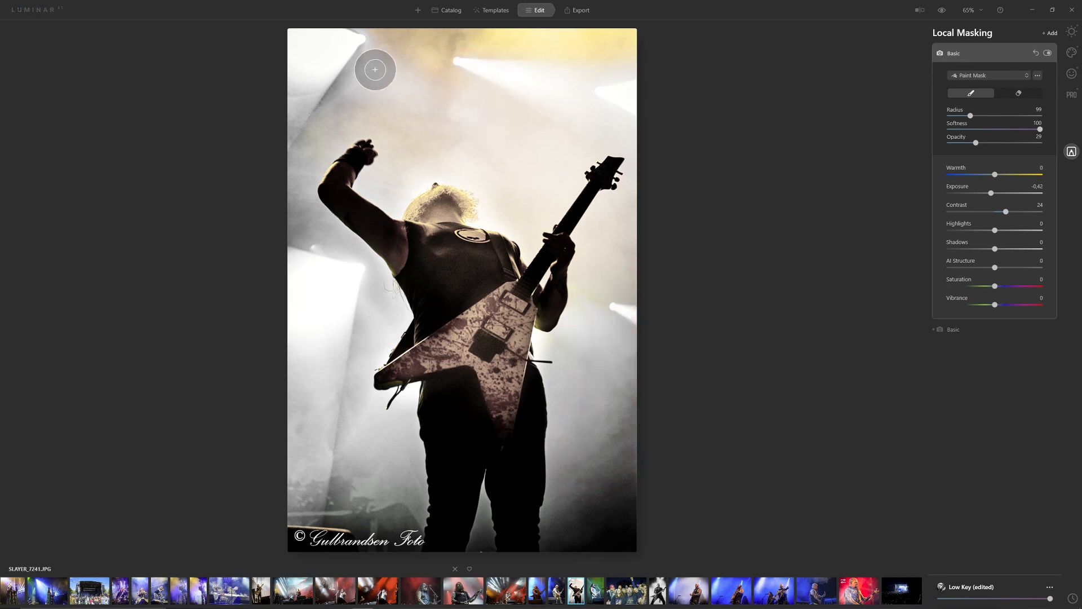
drag(361, 61, 331, 96)
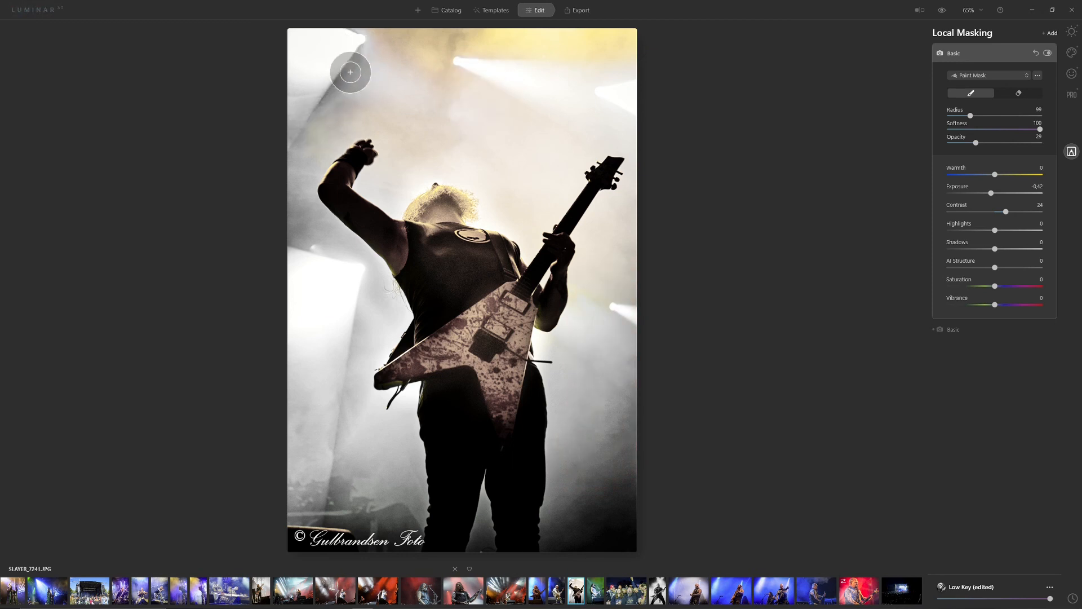
mouse_move(300, 216)
mouse_down()
mouse_move(341, 256)
mouse_move(303, 226)
mouse_up()
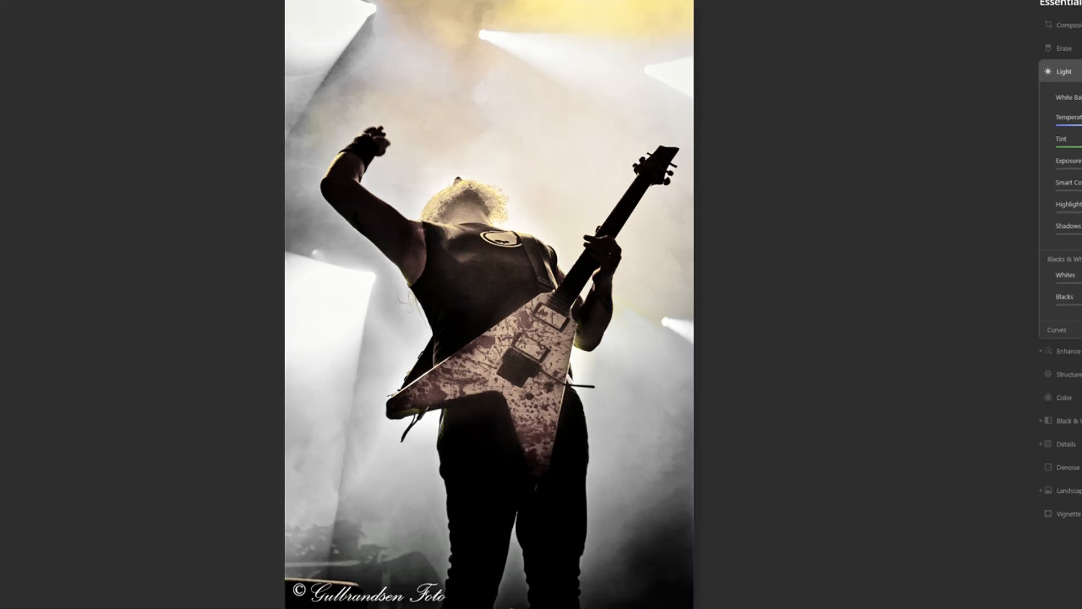
key(backslash)
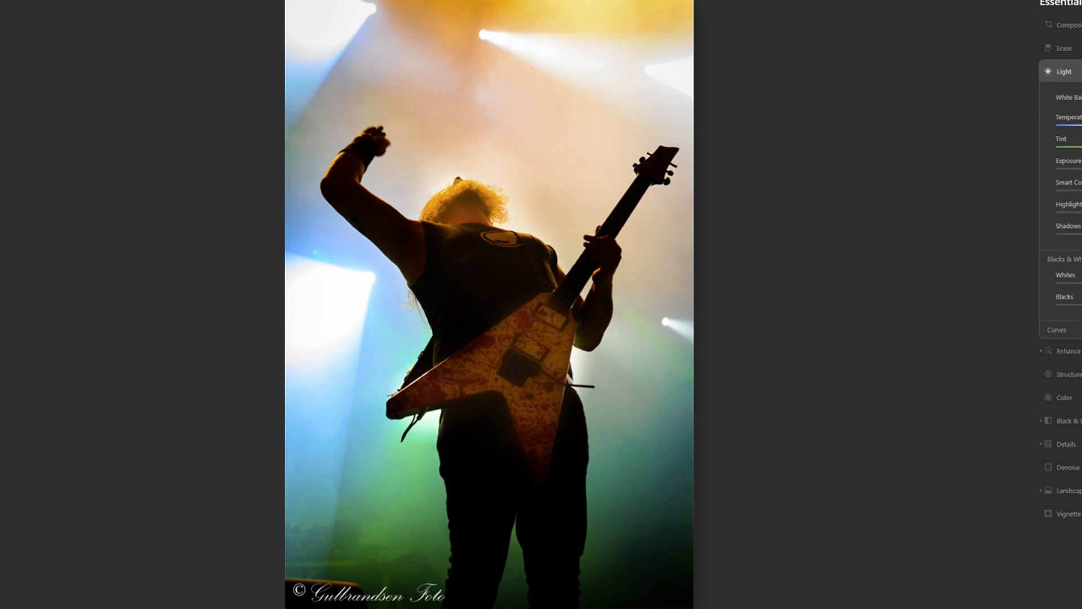
Set the photo's Light adjustment to Highlights -46 and Shadows 65
key(backslash)
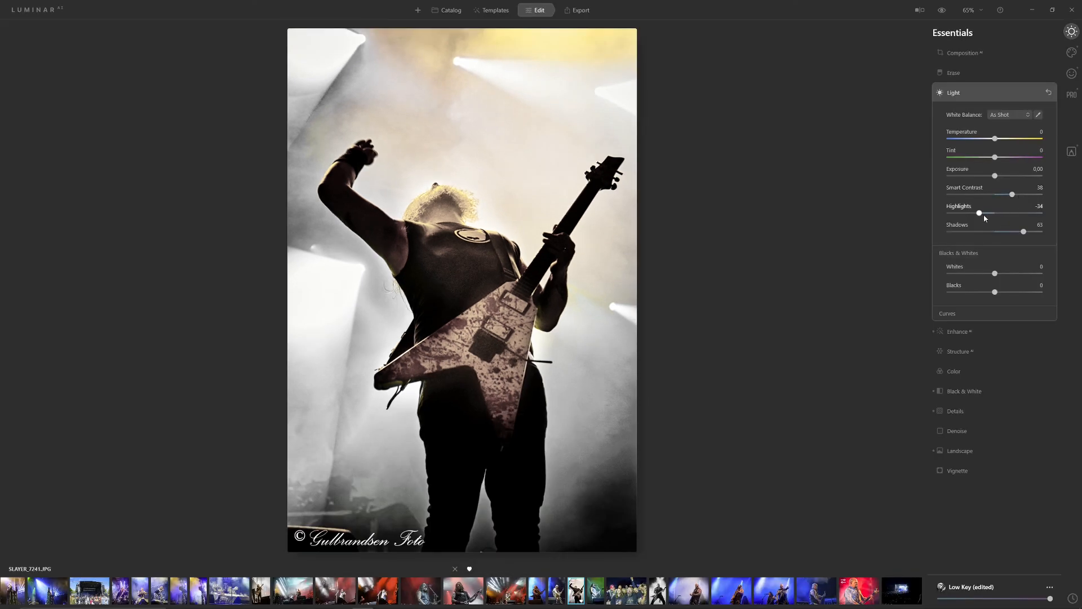
drag(977, 213, 976, 213)
drag(1026, 235, 1026, 235)
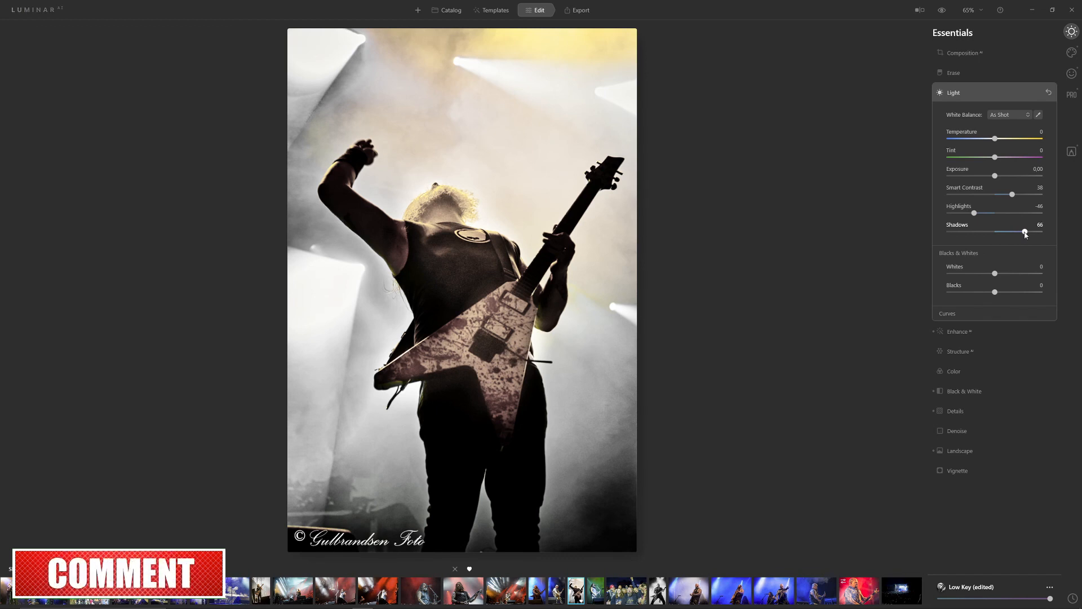
Compare the edited photo with its original in full view and with a sweeping before/after split, and return to the catalog
click(943, 10)
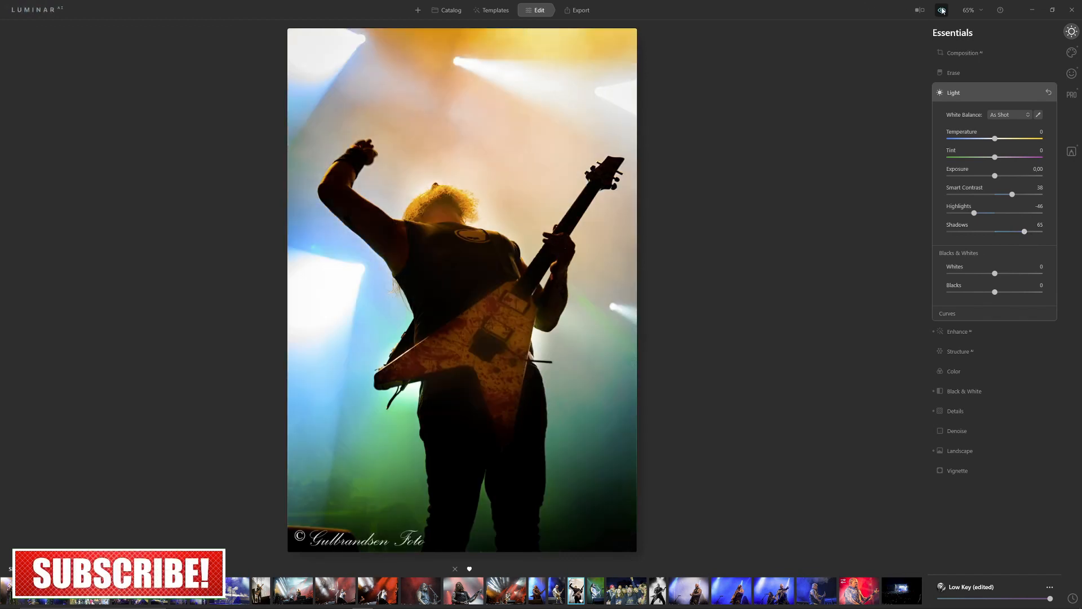
click(919, 10)
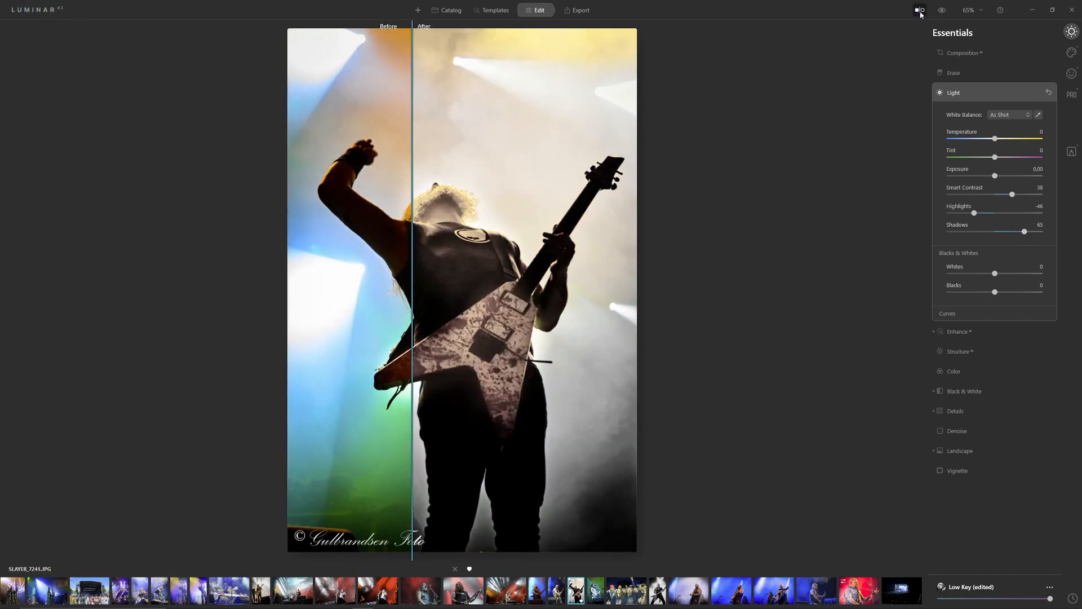
drag(409, 214, 514, 248)
drag(451, 257, 290, 257)
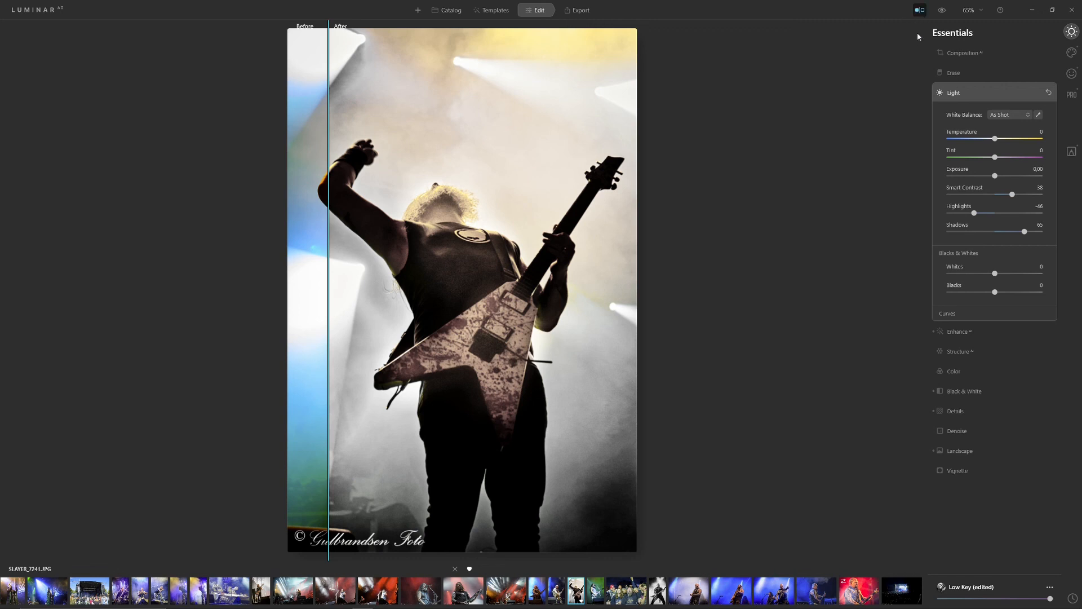
click(921, 11)
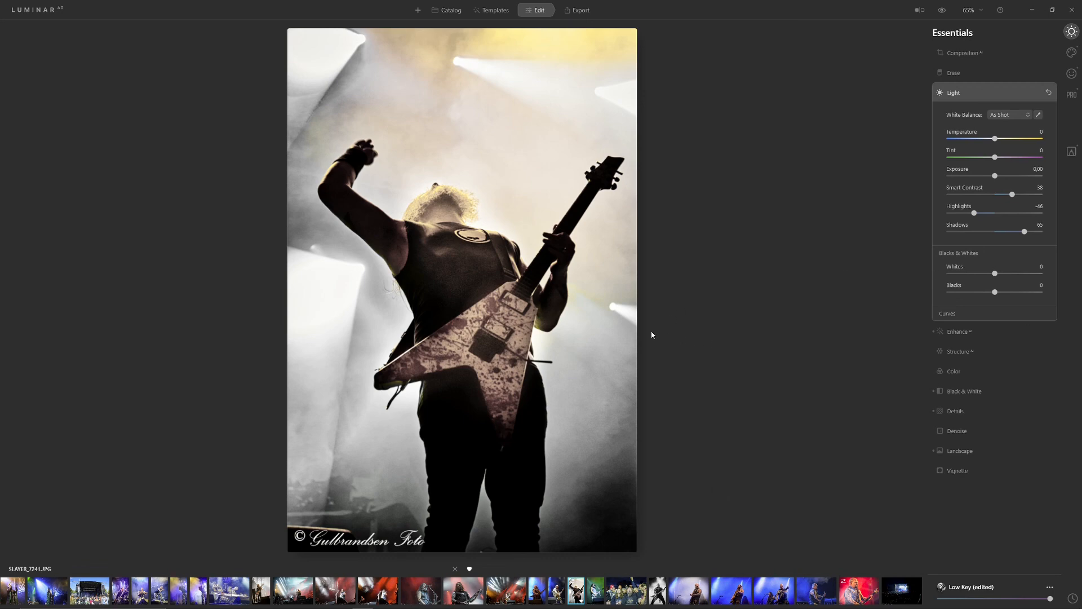
click(448, 11)
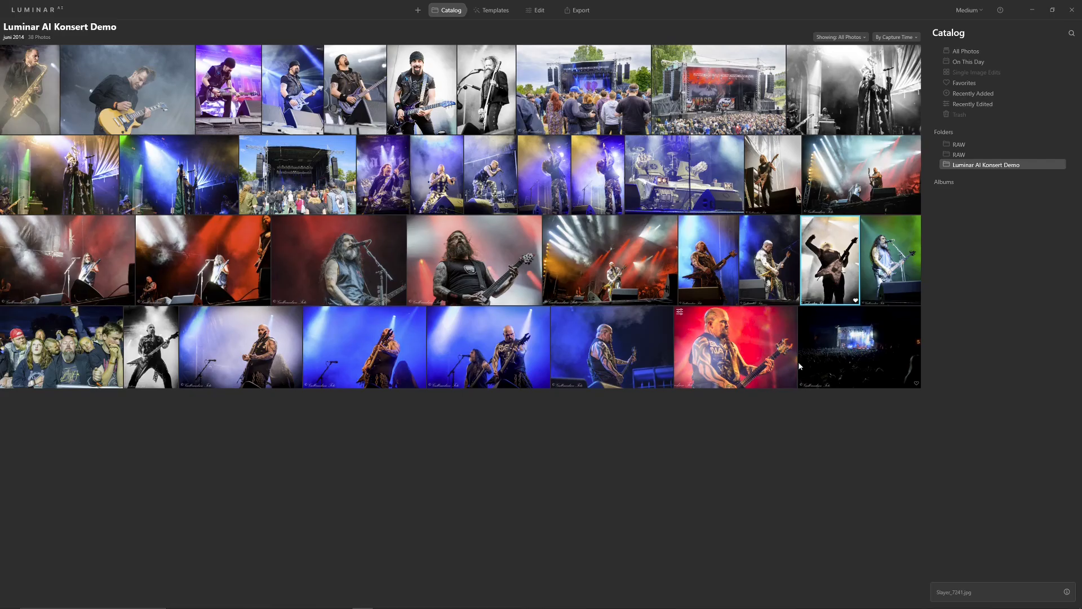